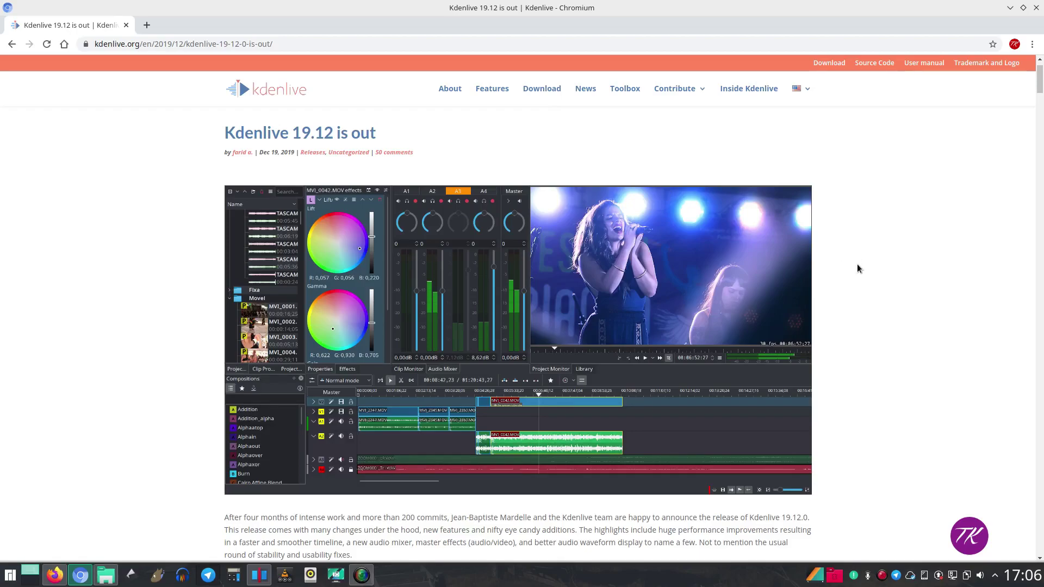
Step: Skim the Kdenlive 19.12 release announcement and switch to the open Kdenlive project window
{"action": "scroll", "coordinate": [858, 269], "scroll_direction": "down", "scroll_amount": 1}
{"action": "scroll", "coordinate": [858, 258], "scroll_direction": "down", "scroll_amount": 5}
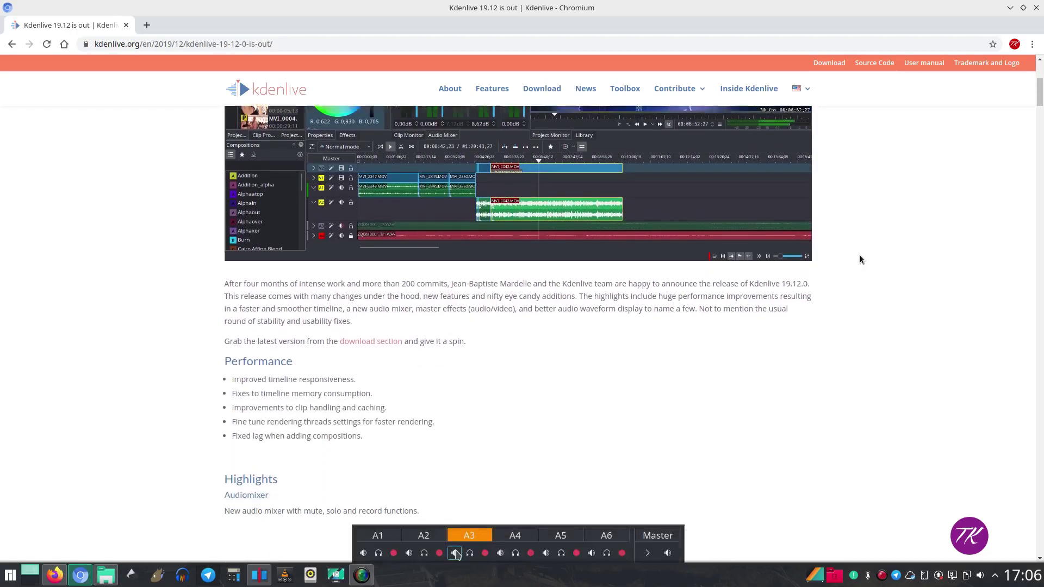
{"action": "scroll", "coordinate": [859, 255], "scroll_direction": "up", "scroll_amount": 5}
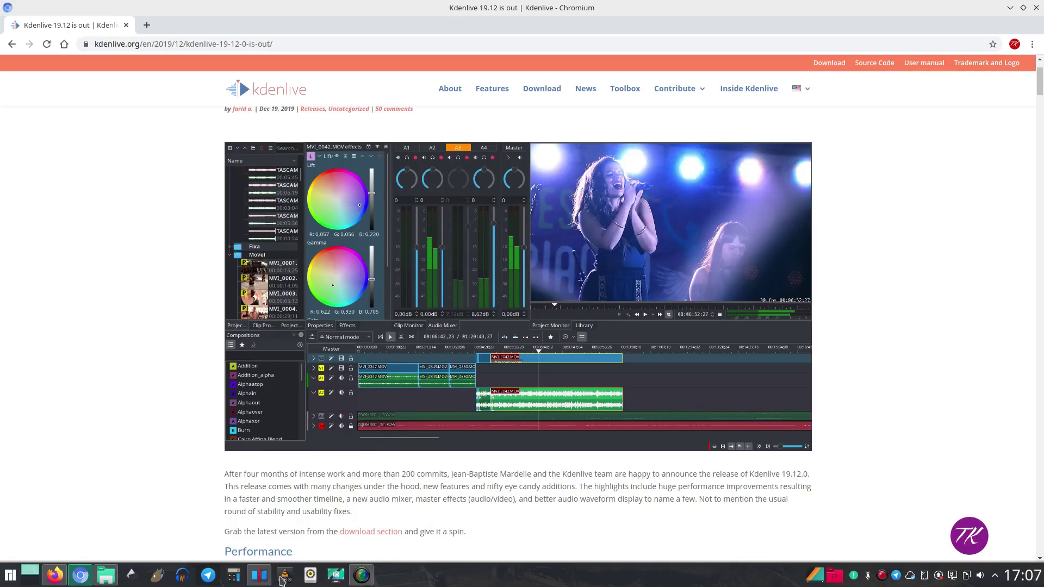
{"action": "left_click", "coordinate": [259, 575]}
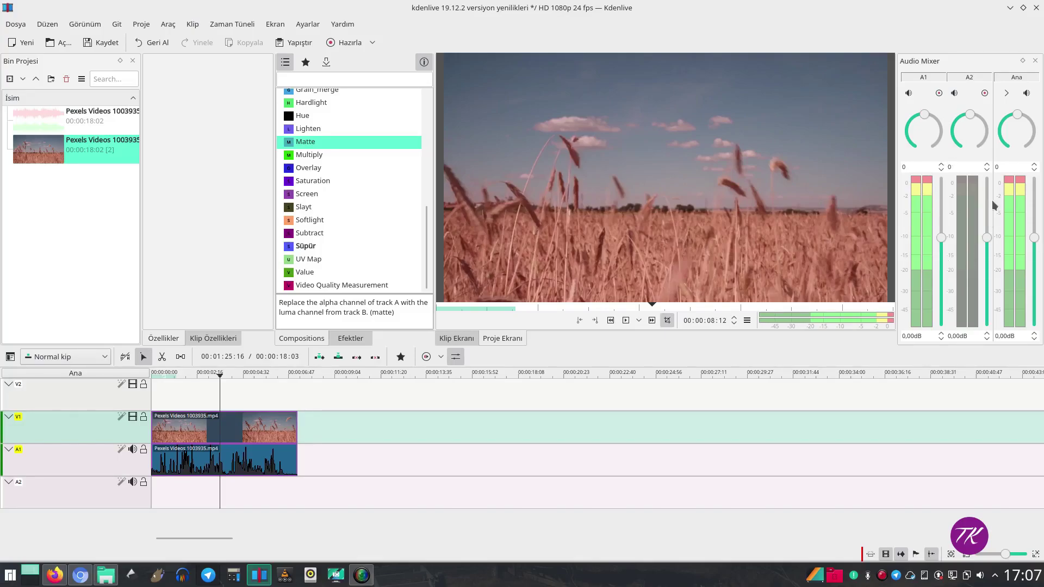
Step: Check the application language chooser and close it without changing the primary language
{"action": "left_click", "coordinate": [346, 27]}
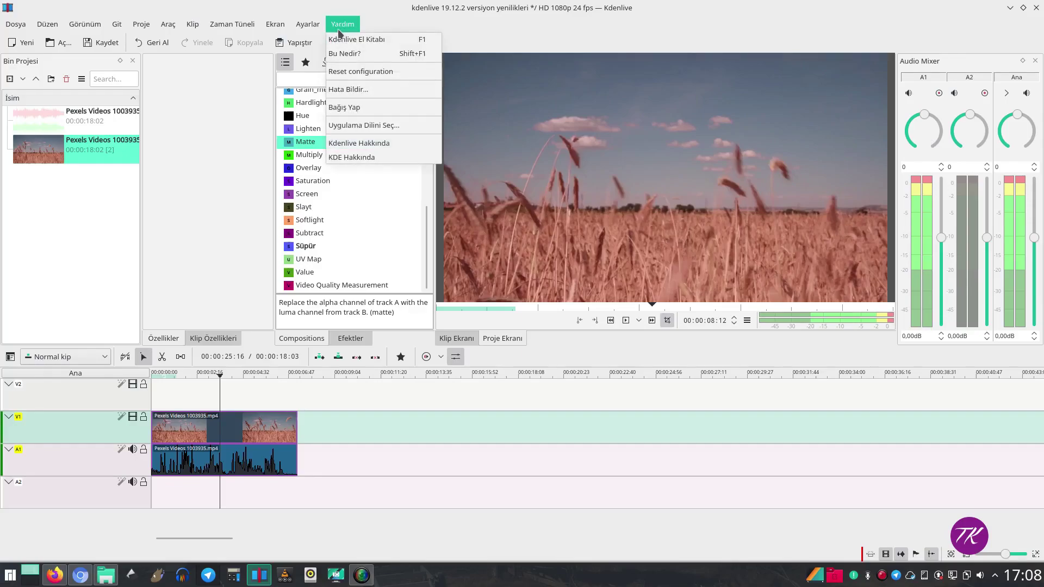
{"action": "left_click", "coordinate": [355, 126]}
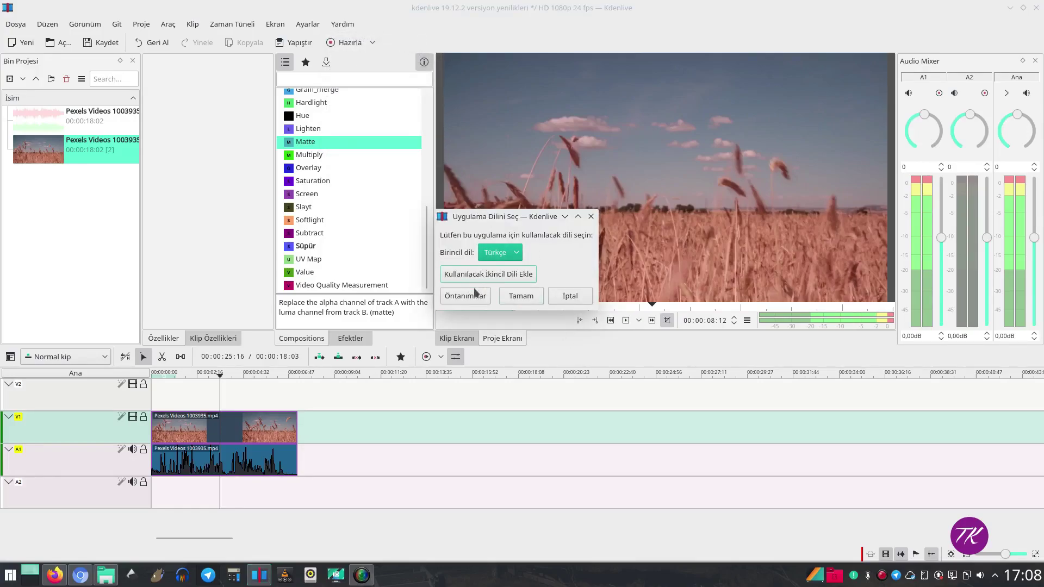
{"action": "left_click", "coordinate": [571, 297]}
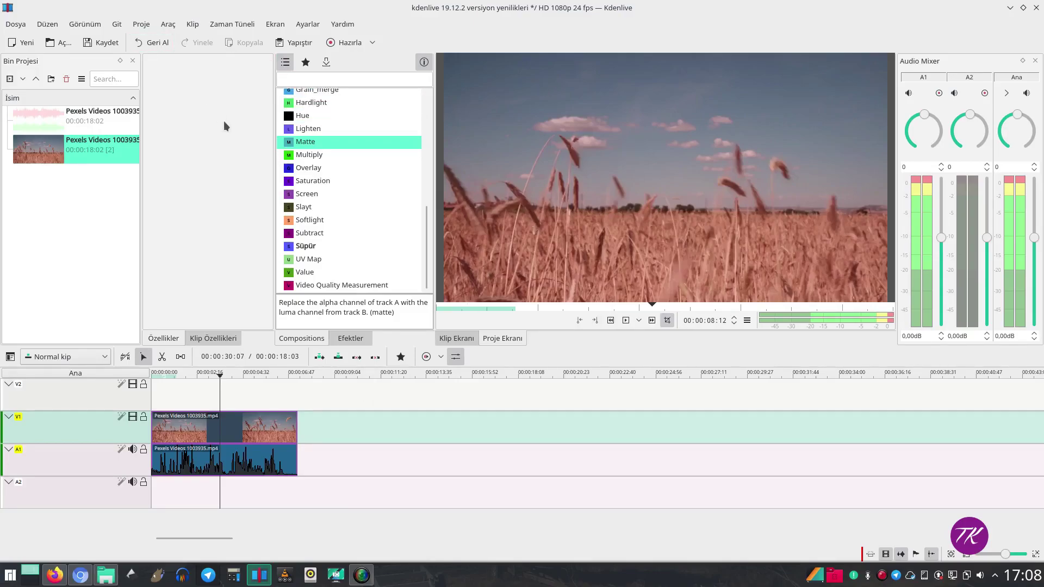
Step: Review the miscellaneous settings and the default project profiles in the Kdenlive configuration, and cancel without changes
{"action": "left_click", "coordinate": [308, 24]}
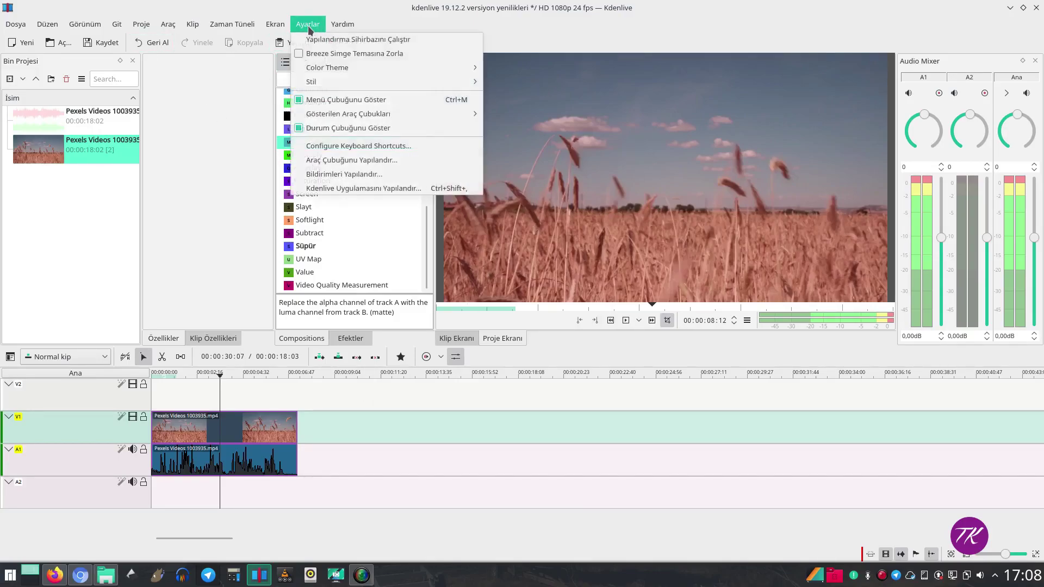
{"action": "left_click", "coordinate": [321, 189]}
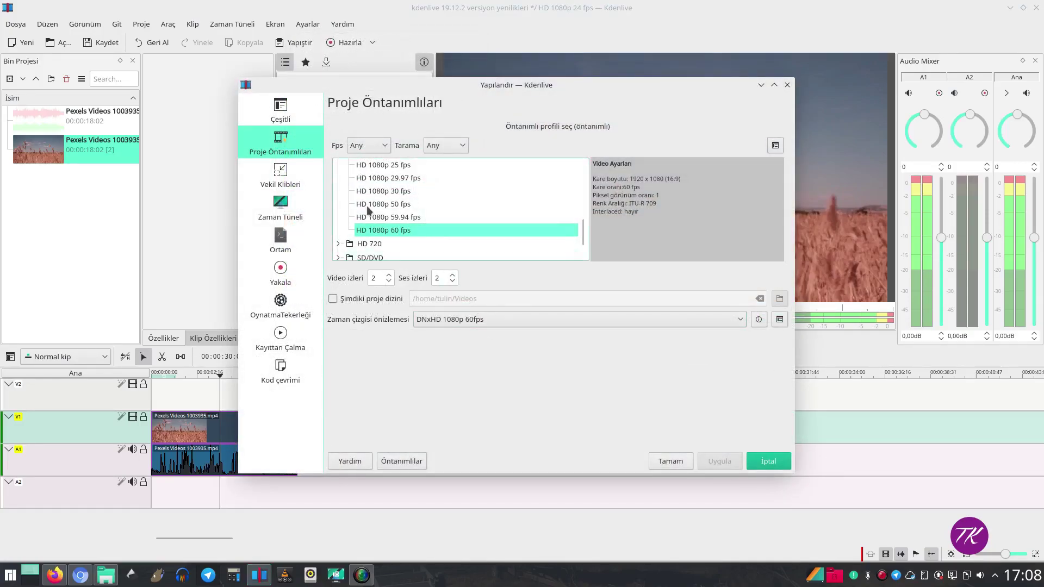
{"action": "left_click", "coordinate": [283, 111]}
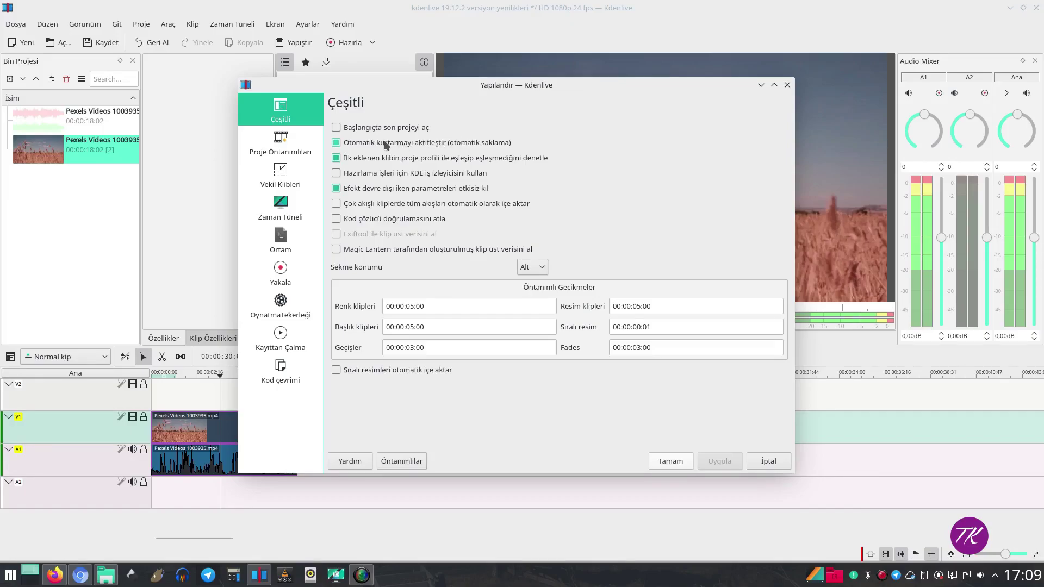
{"action": "left_click", "coordinate": [280, 147]}
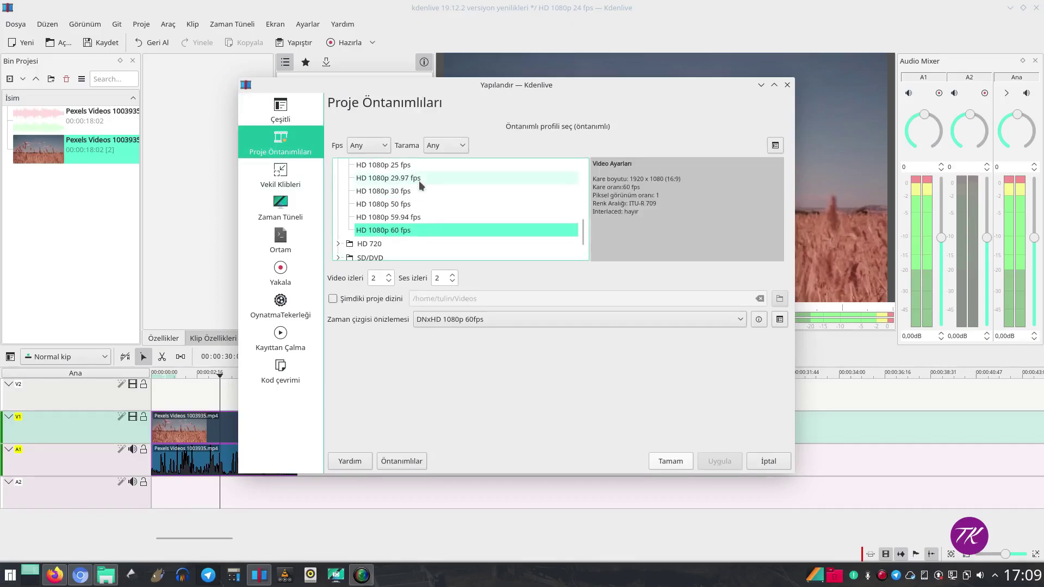
{"action": "scroll", "coordinate": [429, 223], "scroll_direction": "up", "scroll_amount": 3}
{"action": "scroll", "coordinate": [426, 220], "scroll_direction": "up", "scroll_amount": 3}
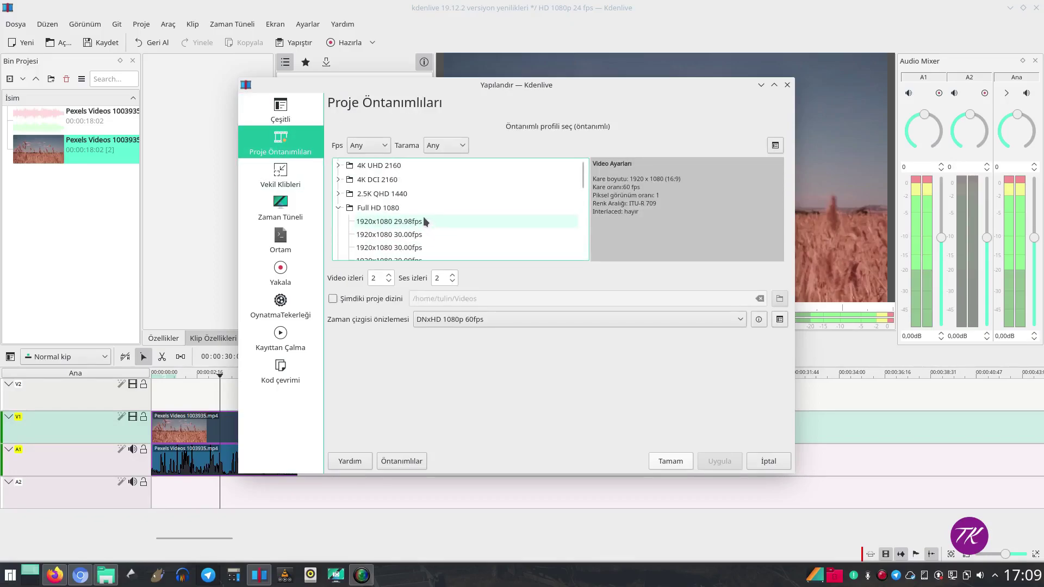
{"action": "scroll", "coordinate": [422, 212], "scroll_direction": "down", "scroll_amount": 5}
{"action": "scroll", "coordinate": [419, 212], "scroll_direction": "down", "scroll_amount": 2}
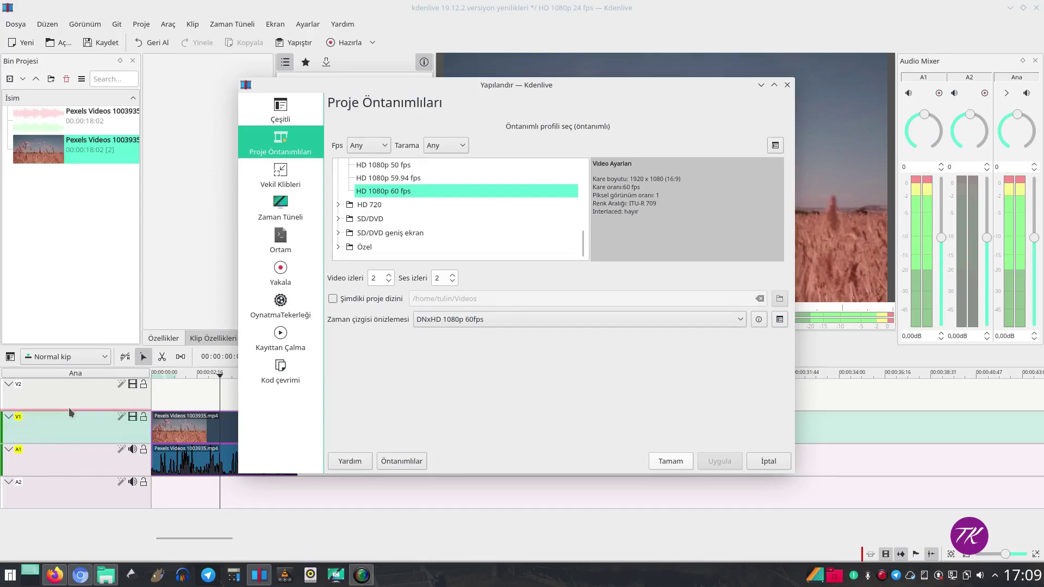
{"action": "mouse_move", "coordinate": [71, 460]}
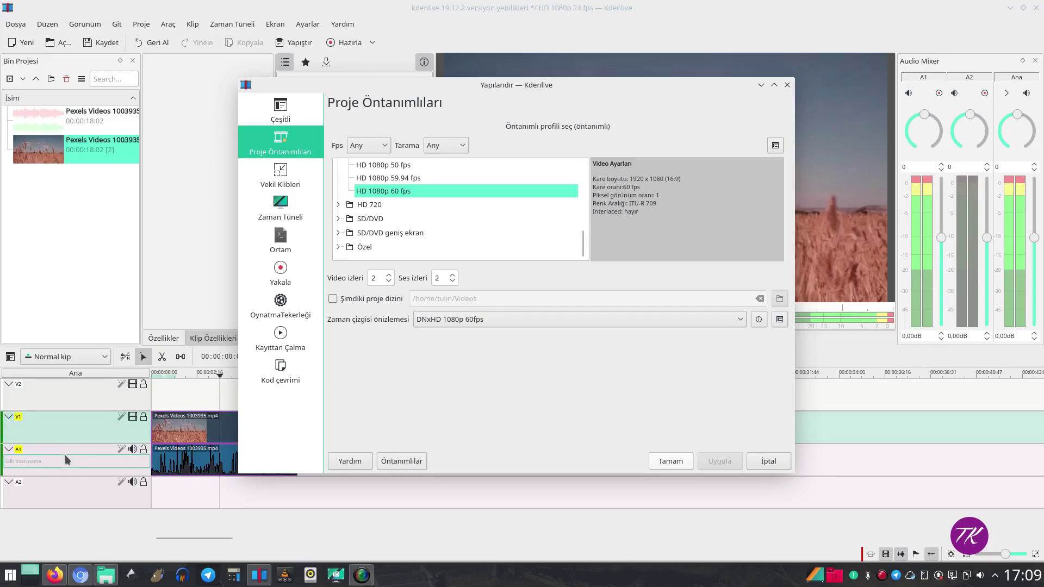
{"action": "mouse_move", "coordinate": [67, 397]}
{"action": "left_click", "coordinate": [768, 461]}
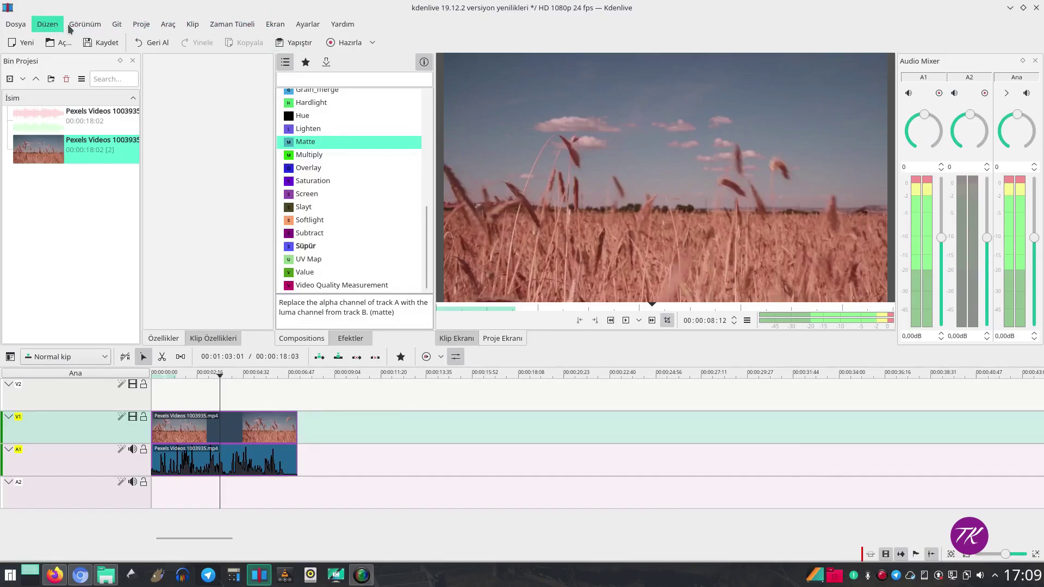
{"action": "left_click", "coordinate": [276, 25]}
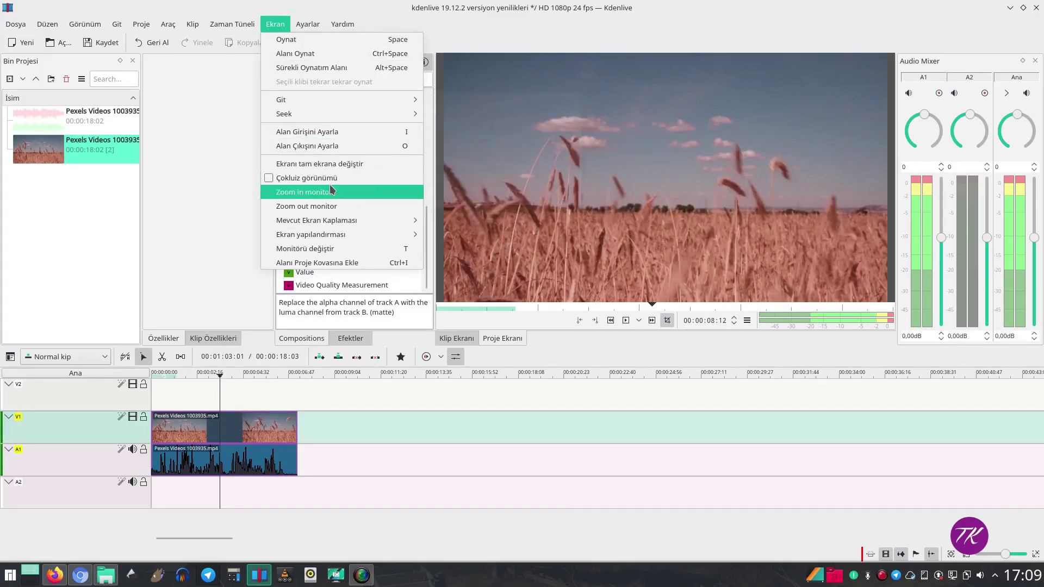
{"action": "mouse_move", "coordinate": [327, 113]}
{"action": "mouse_move", "coordinate": [240, 27]}
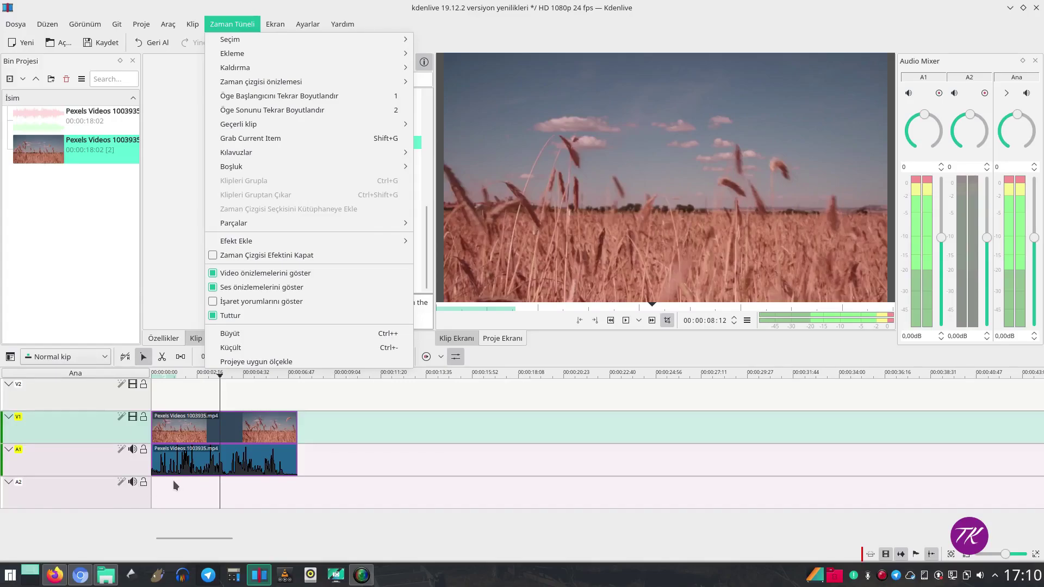
{"action": "mouse_move", "coordinate": [273, 31]}
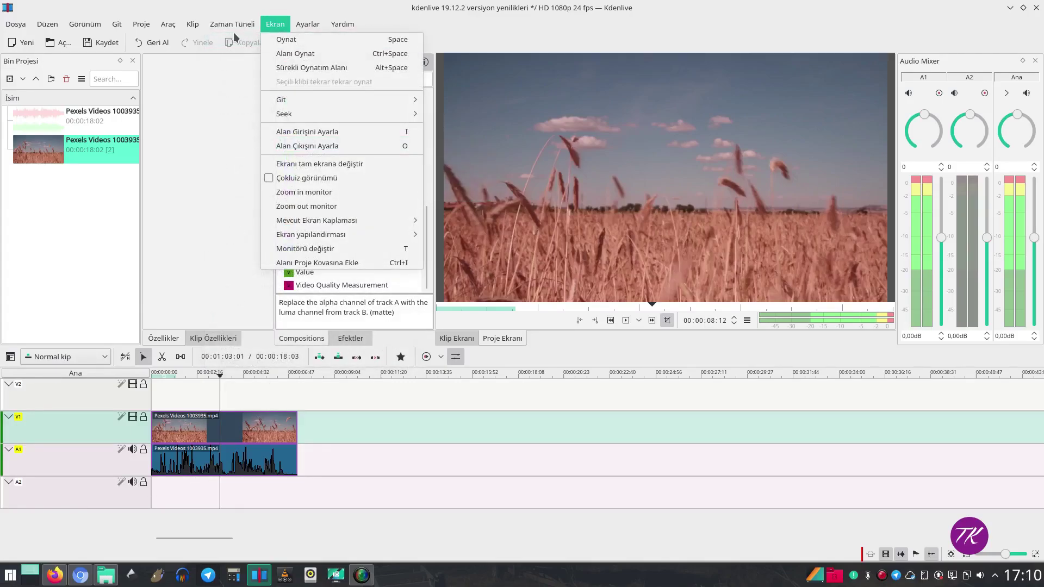
Step: Look through the video profiles in the current project's settings and cancel without changes
{"action": "mouse_move", "coordinate": [198, 28]}
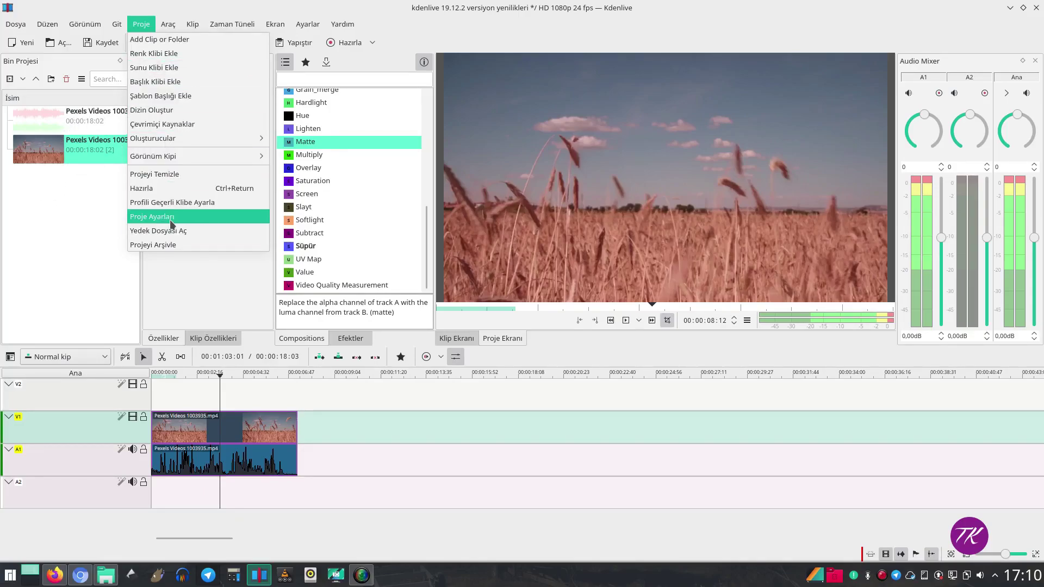
{"action": "left_click", "coordinate": [158, 217]}
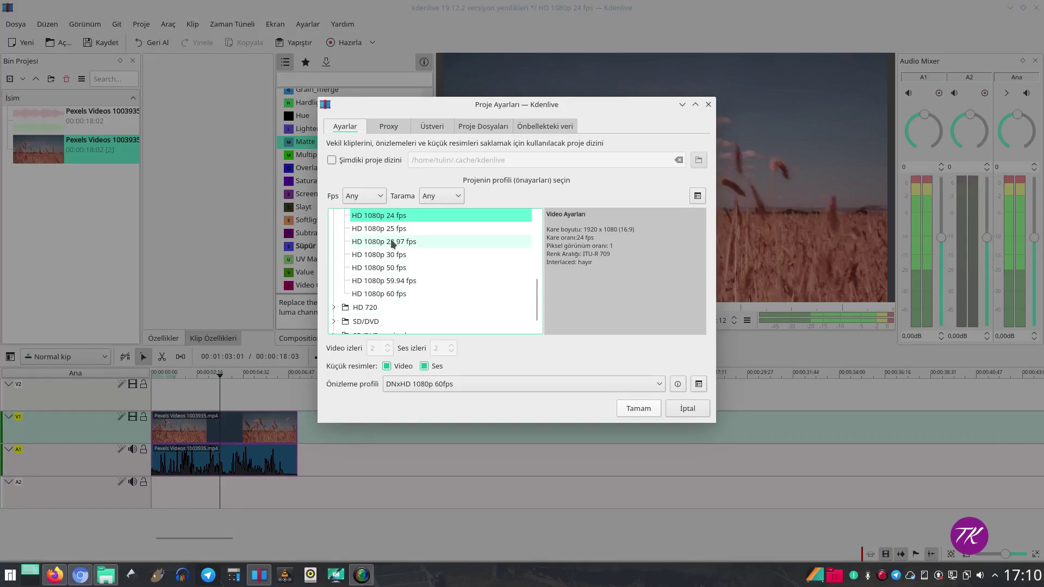
{"action": "scroll", "coordinate": [396, 237], "scroll_direction": "up", "scroll_amount": 5}
{"action": "scroll", "coordinate": [394, 242], "scroll_direction": "down", "scroll_amount": 3}
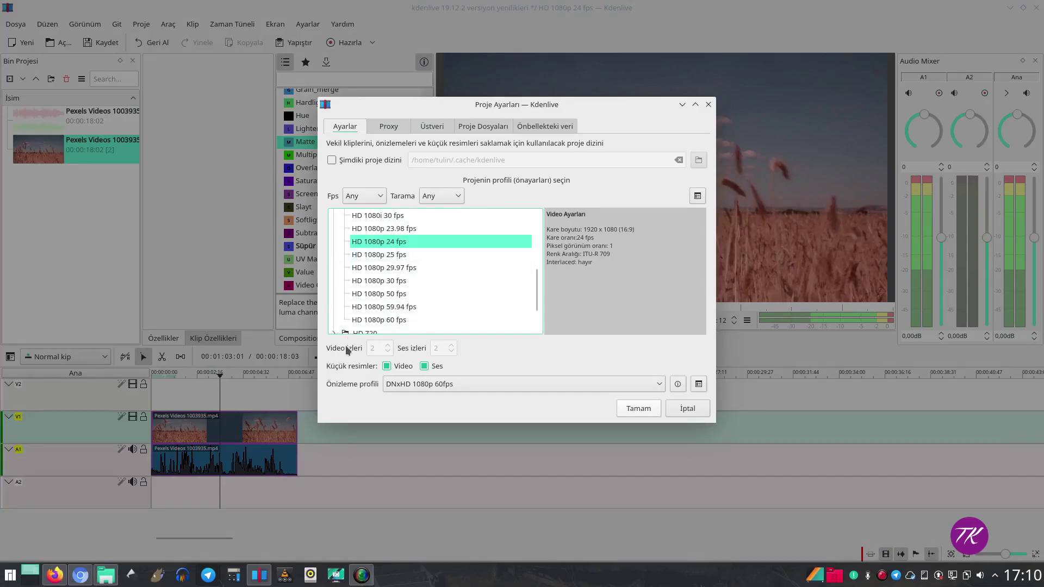
{"action": "left_click", "coordinate": [688, 410]}
Step: Look over the available view panels and dock the Audio Mixer between the clip properties and the effects and compositions lists
{"action": "left_click", "coordinate": [81, 26]}
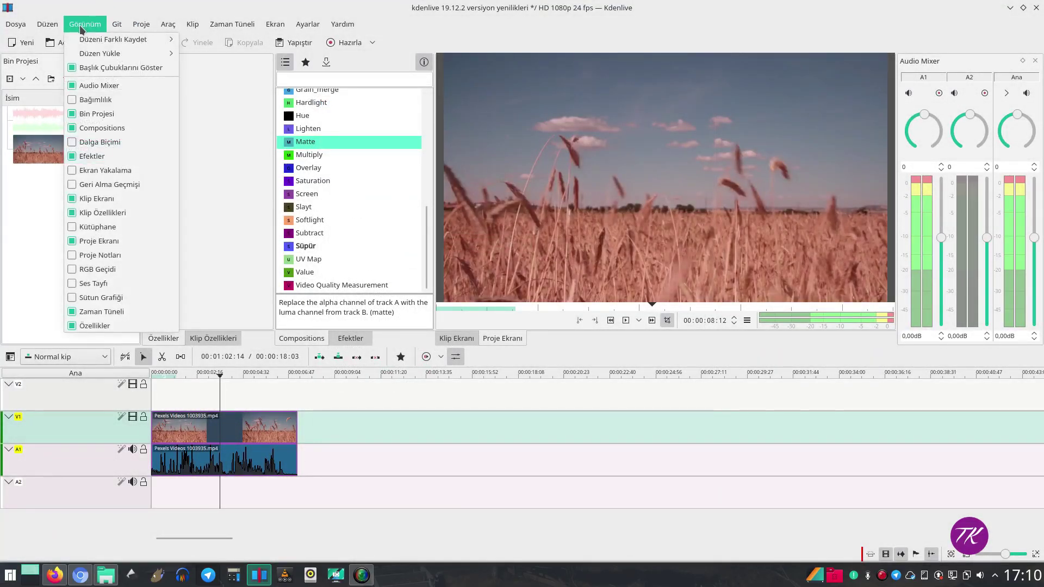
{"action": "mouse_move", "coordinate": [85, 39]}
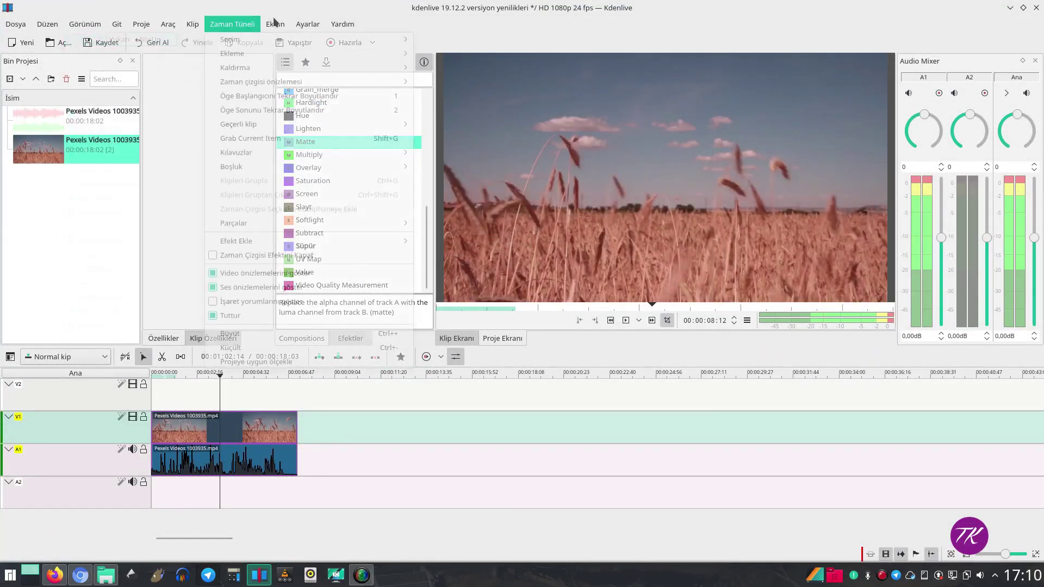
{"action": "mouse_move", "coordinate": [316, 26]}
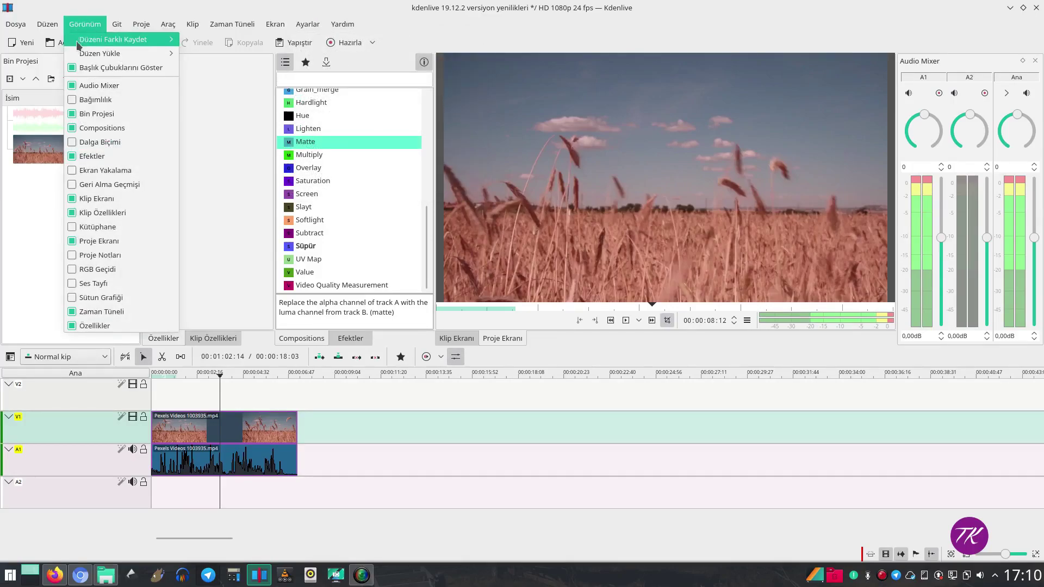
{"action": "left_click", "coordinate": [85, 198]}
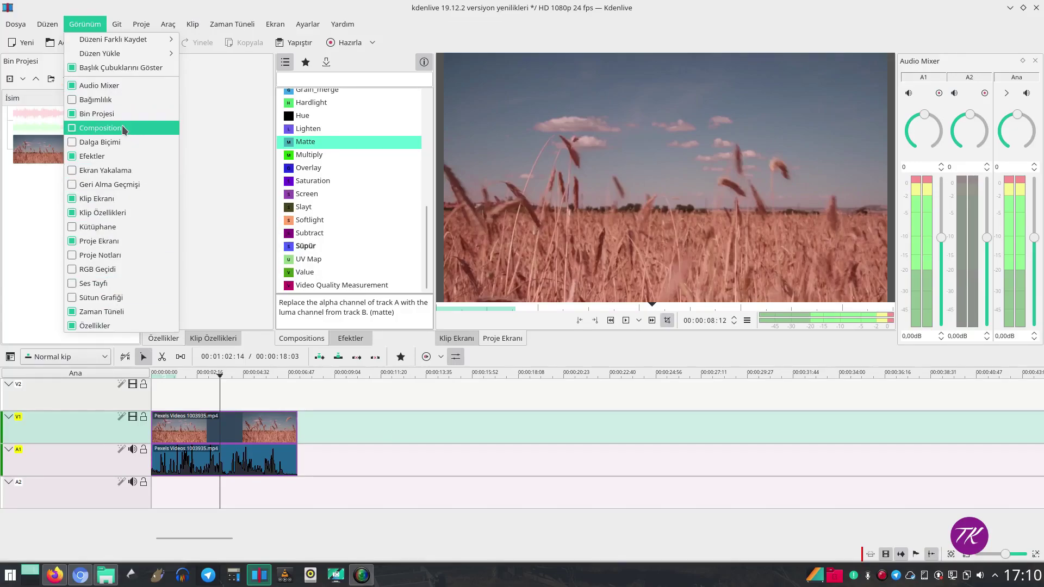
{"action": "left_click", "coordinate": [369, 82]}
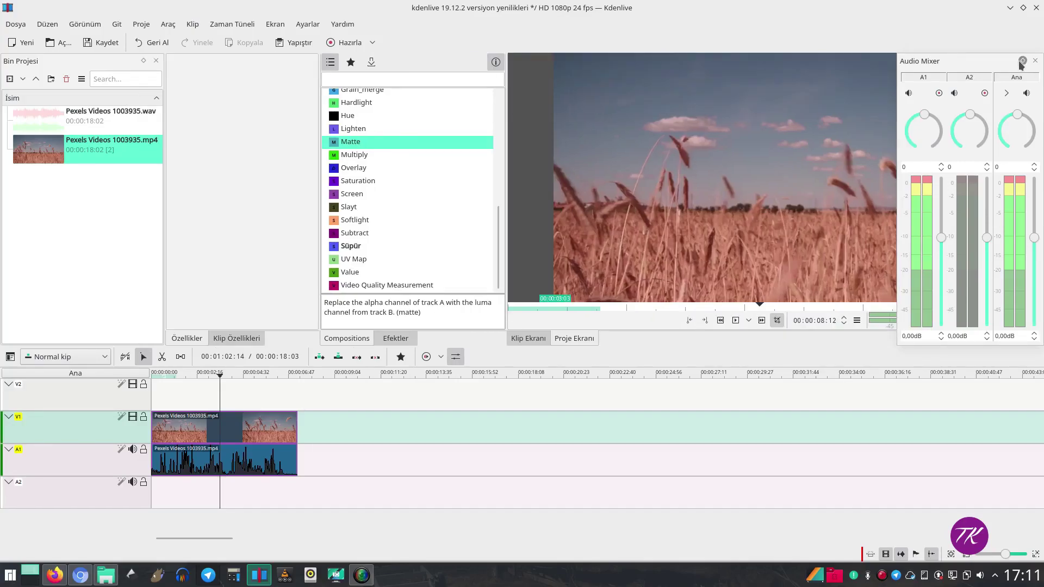
{"action": "left_click_drag", "start_coordinate": [976, 57], "coordinate": [365, 62]}
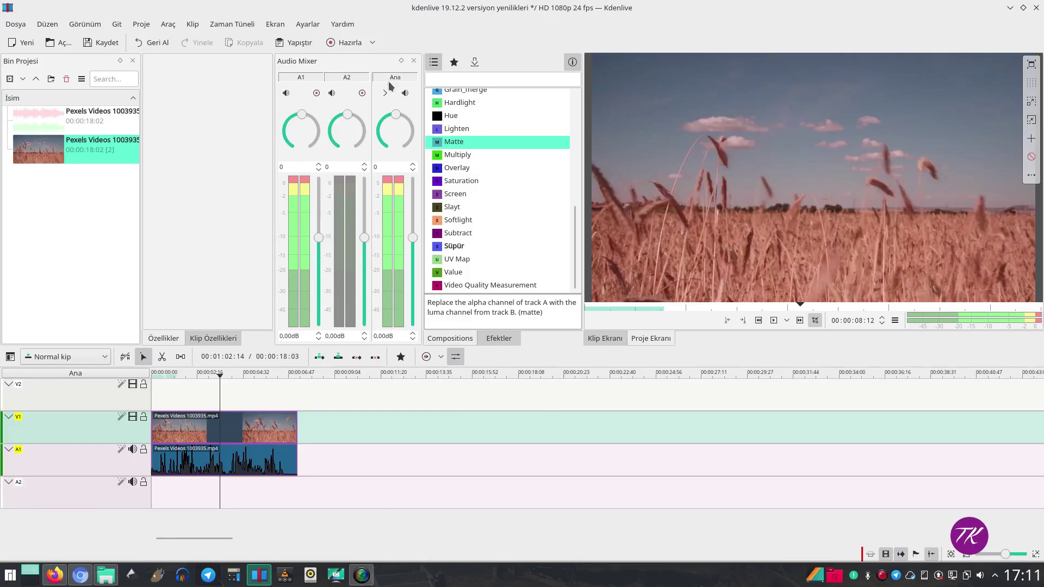
Step: Open the naming prompt for saving the current layout as Düzen 2 and cancel it
{"action": "left_click", "coordinate": [90, 26]}
{"action": "mouse_move", "coordinate": [95, 39]}
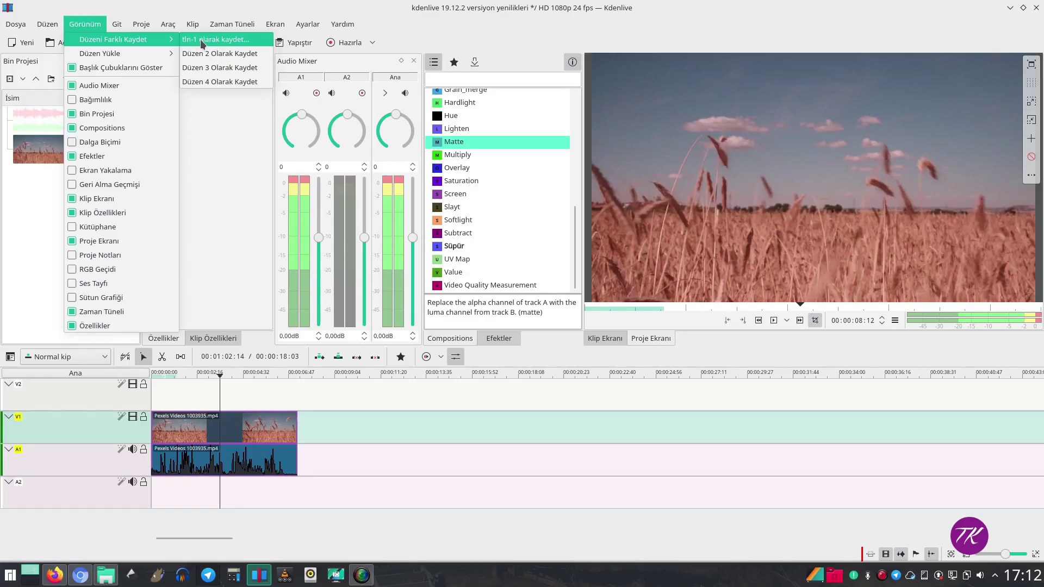
{"action": "left_click", "coordinate": [228, 54]}
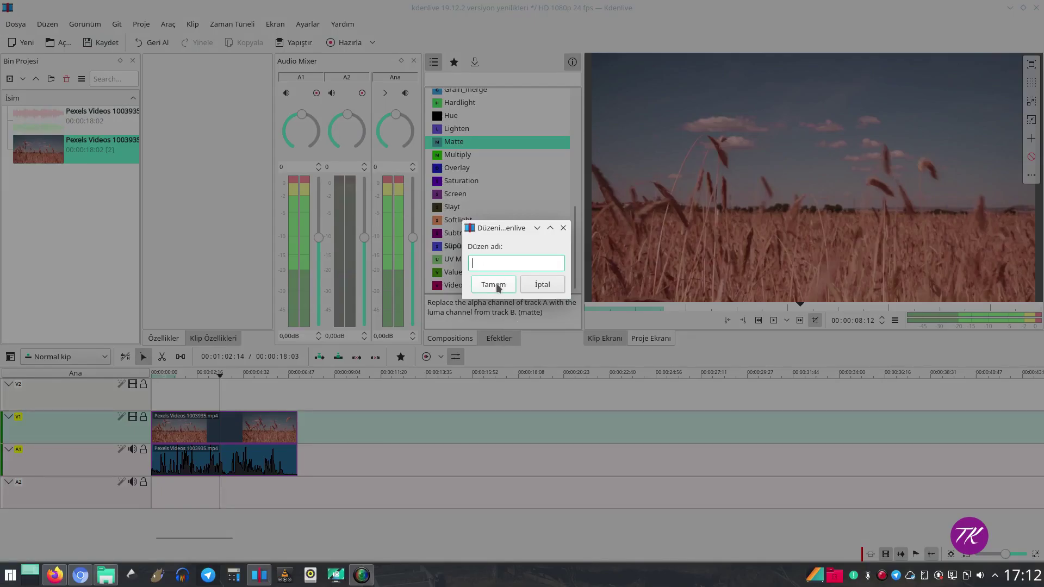
{"action": "left_click", "coordinate": [537, 285]}
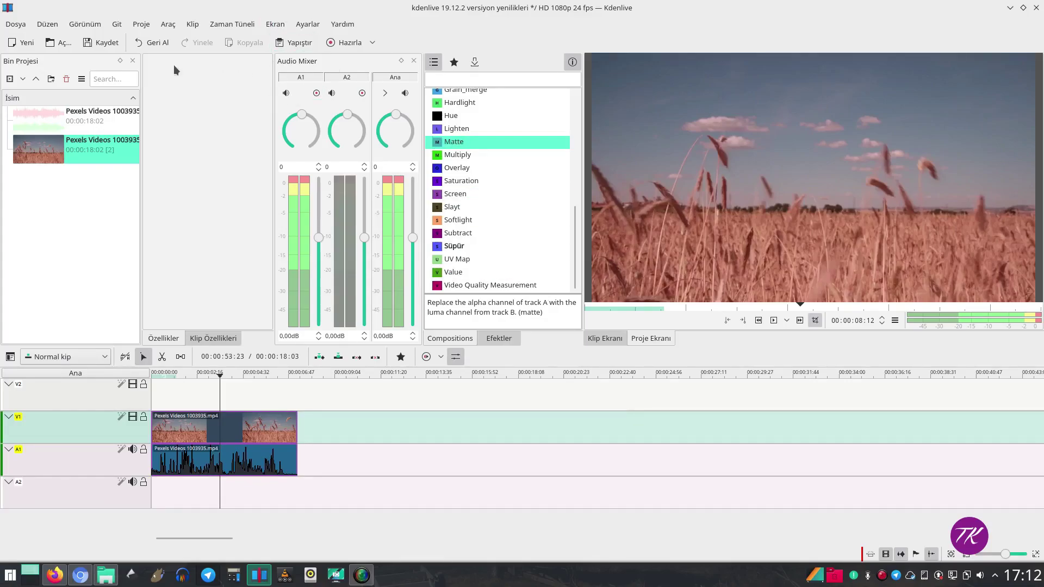
Step: Load the first saved window layout
{"action": "left_click", "coordinate": [88, 26]}
{"action": "mouse_move", "coordinate": [90, 56]}
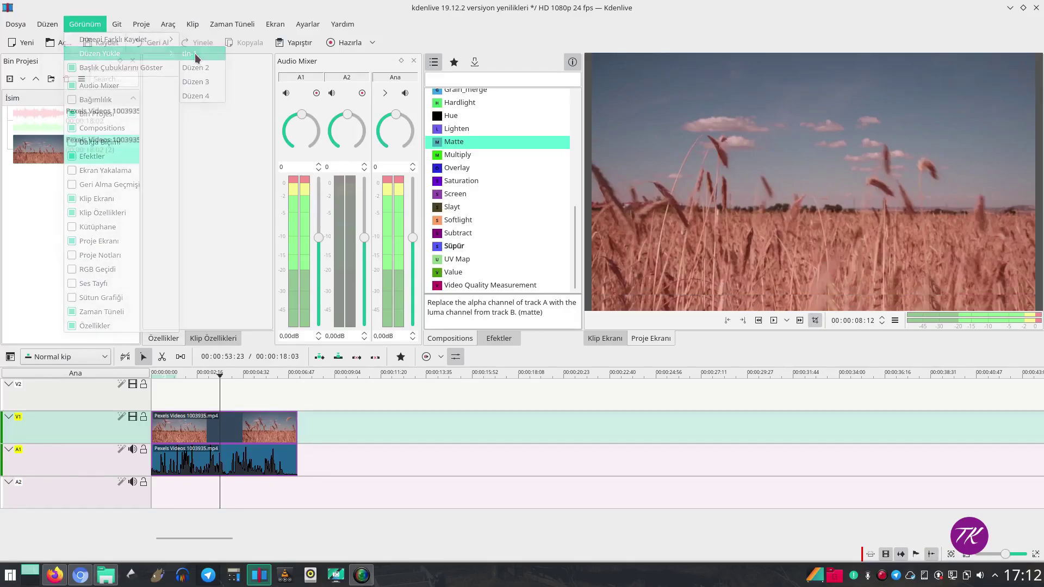
{"action": "left_click", "coordinate": [195, 54]}
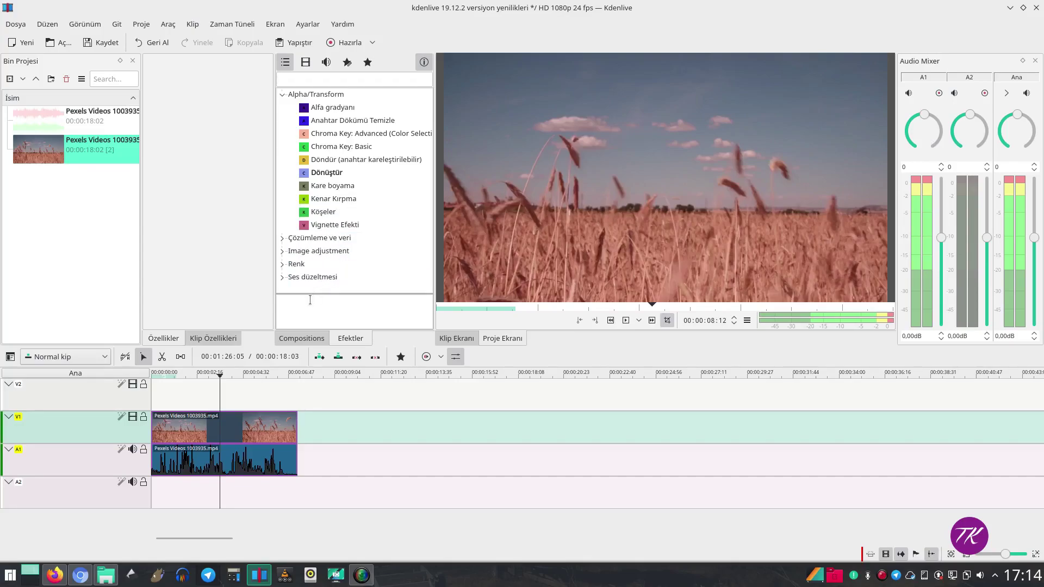
Step: Browse the compositions list and select Bölgeselleştir to read its description
{"action": "left_click", "coordinate": [297, 340]}
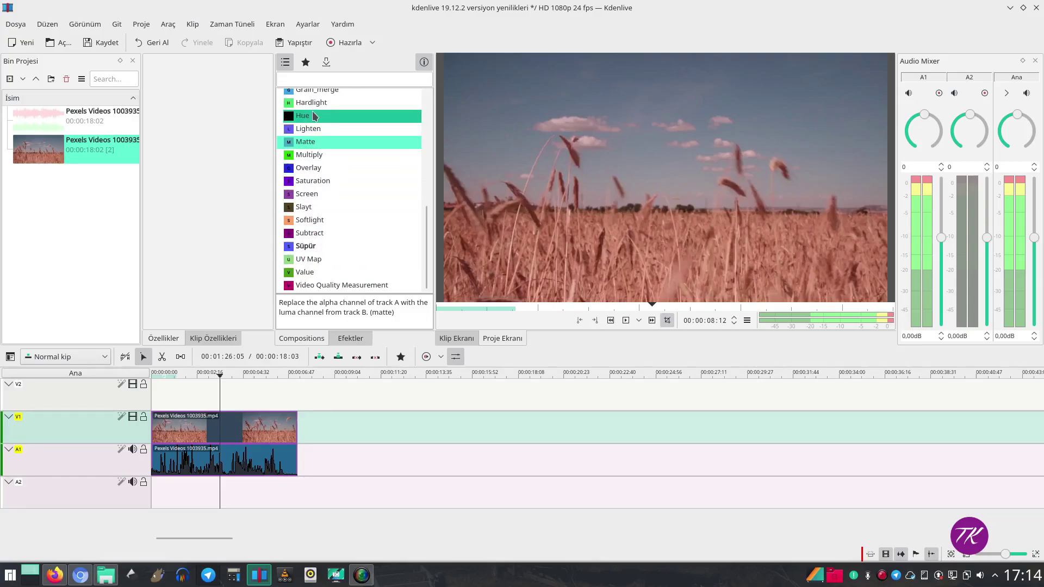
{"action": "scroll", "coordinate": [334, 158], "scroll_direction": "up", "scroll_amount": 7}
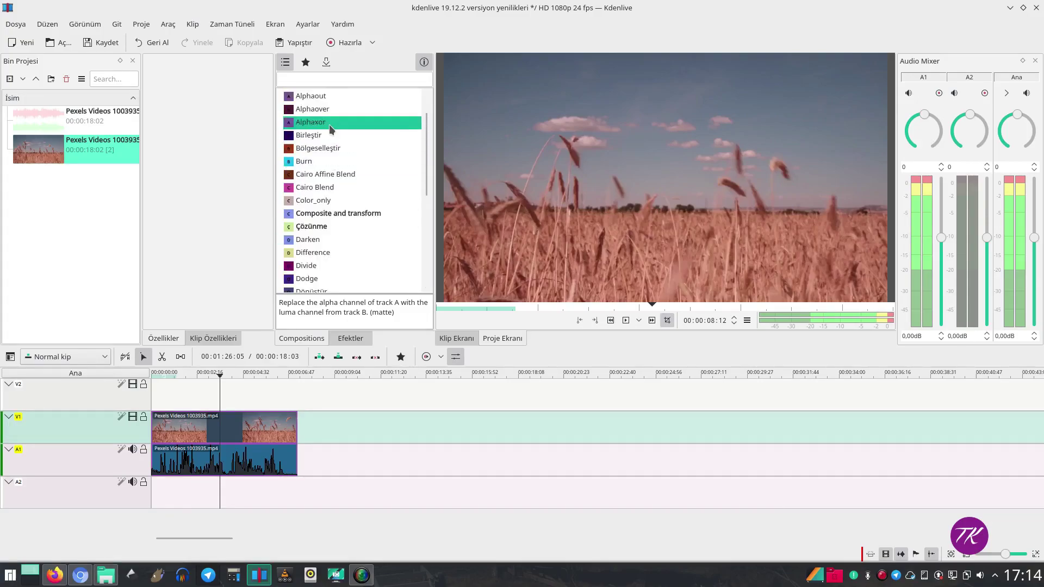
{"action": "scroll", "coordinate": [329, 127], "scroll_direction": "up", "scroll_amount": 2}
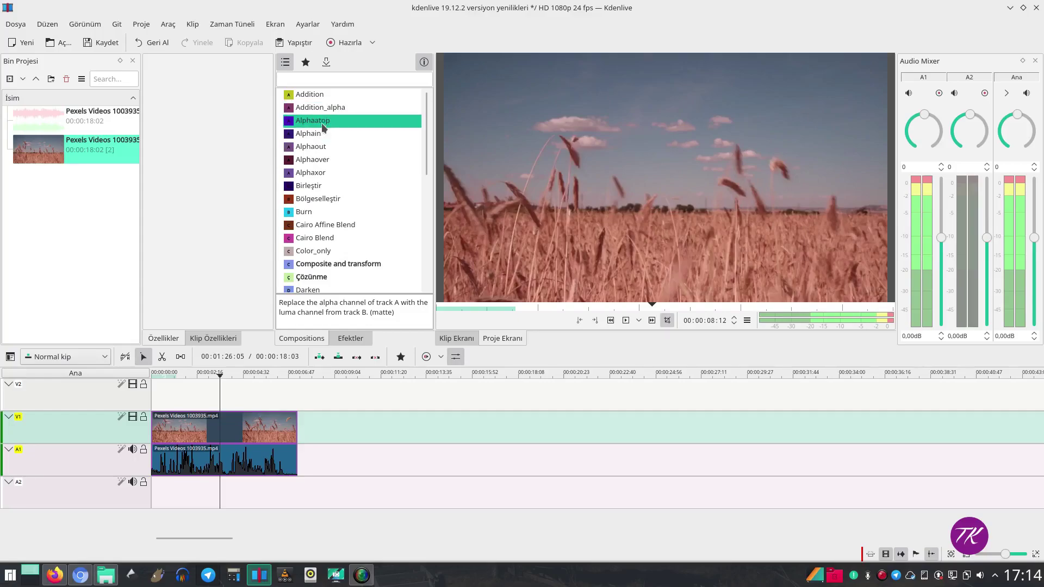
{"action": "left_click", "coordinate": [305, 198]}
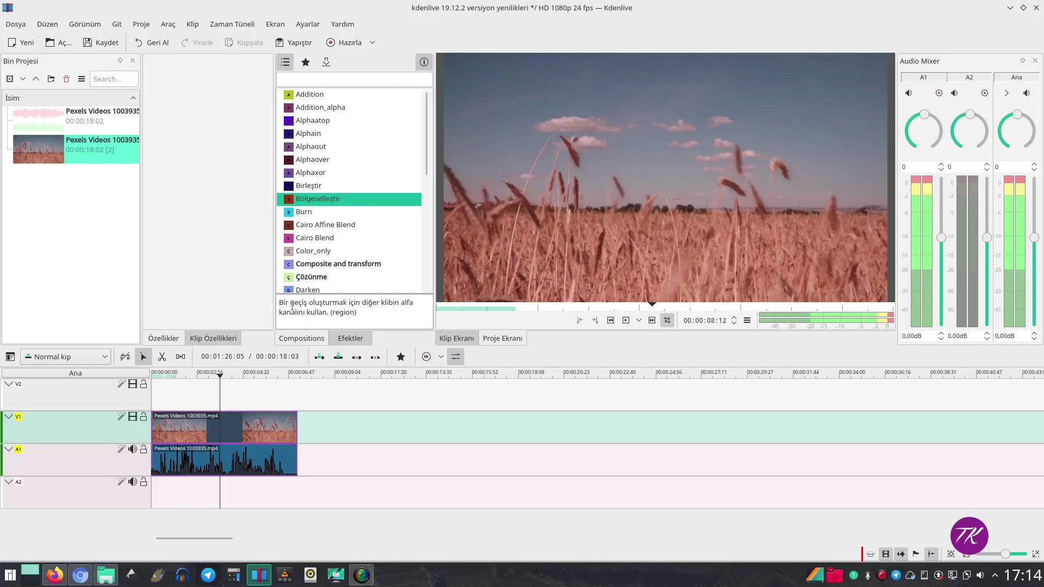
Step: Read the descriptions of the Composite and transform and Çözünme compositions, toggling the description area off and on
{"action": "left_click", "coordinate": [329, 264]}
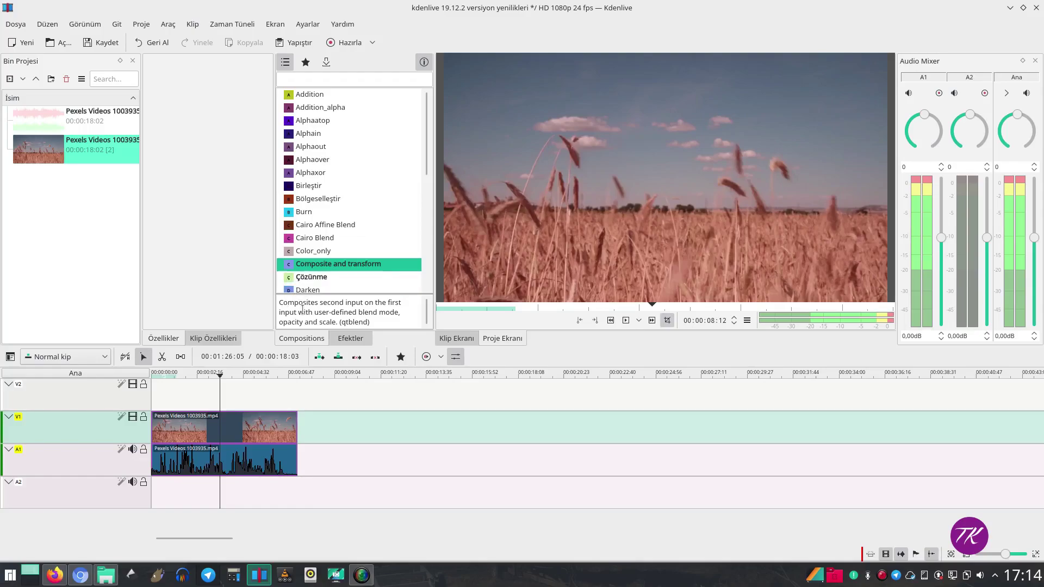
{"action": "left_click", "coordinate": [316, 277]}
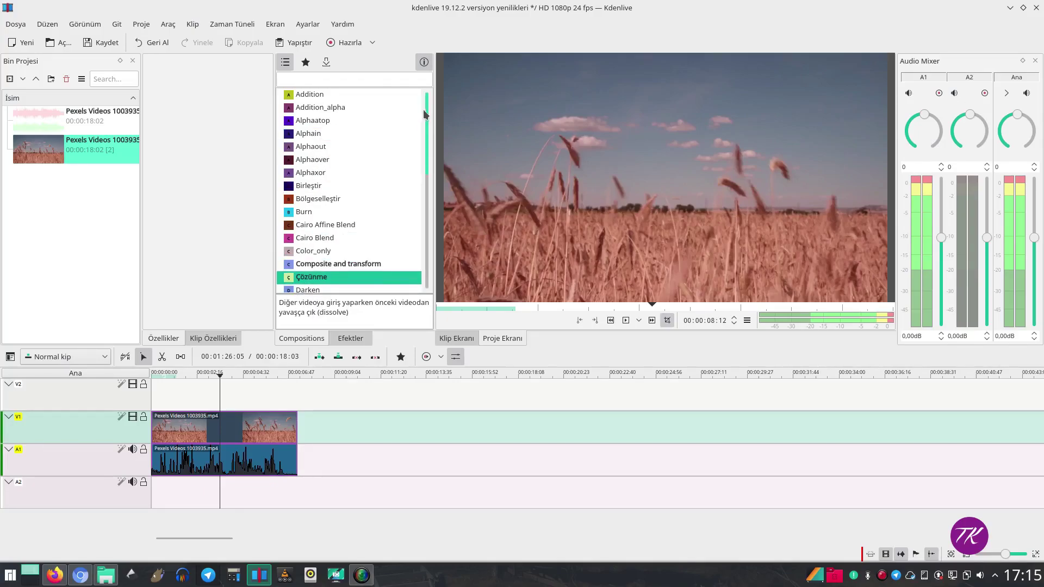
{"action": "left_click", "coordinate": [424, 63]}
{"action": "left_click", "coordinate": [424, 63]}
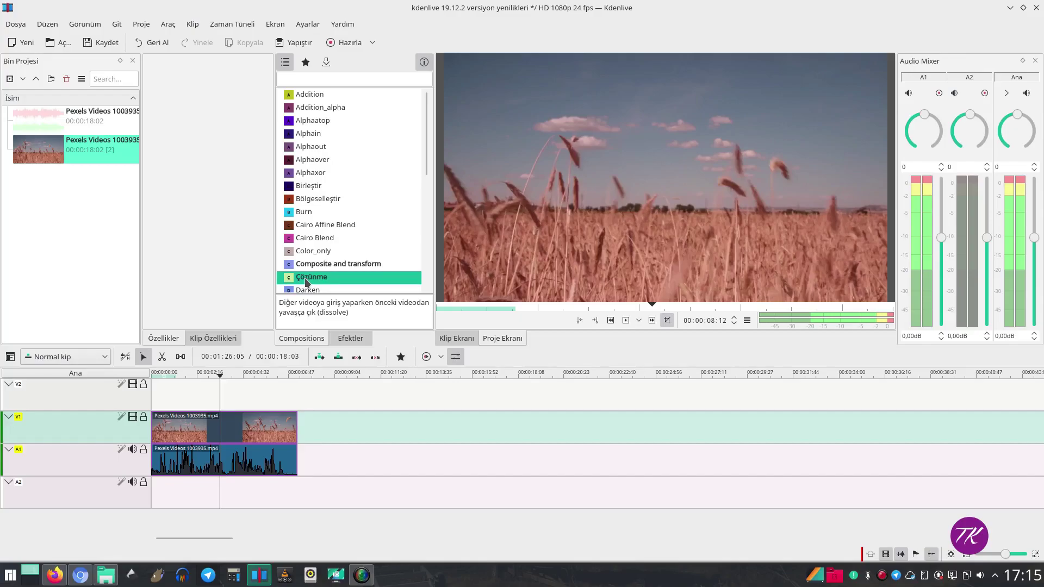
Step: Add the Çözünme composition to the video clip on track V1 and widen the area showing its properties
{"action": "left_click_drag", "start_coordinate": [306, 281], "coordinate": [231, 448]}
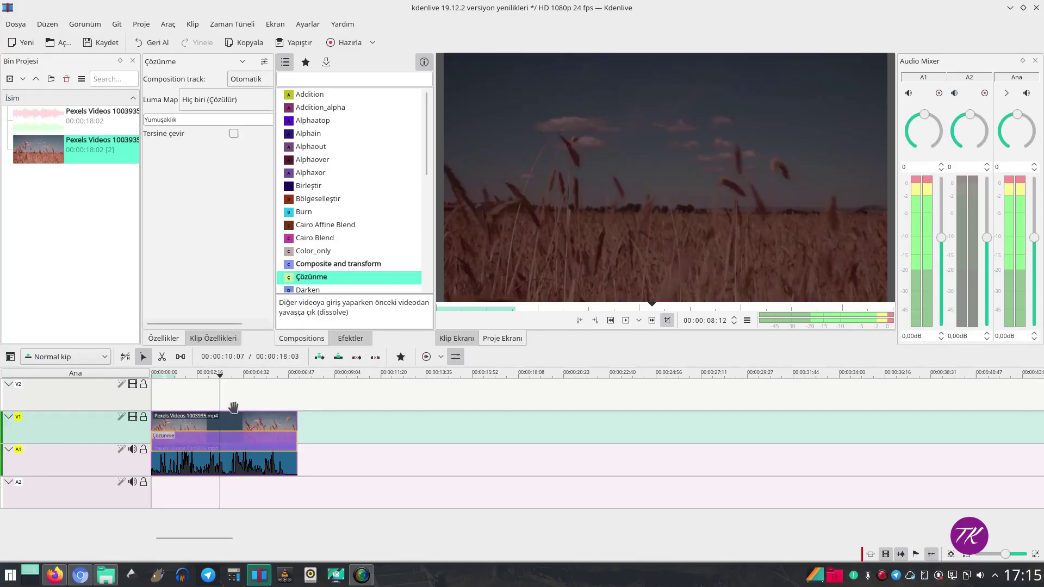
{"action": "left_click_drag", "start_coordinate": [274, 217], "coordinate": [343, 220]}
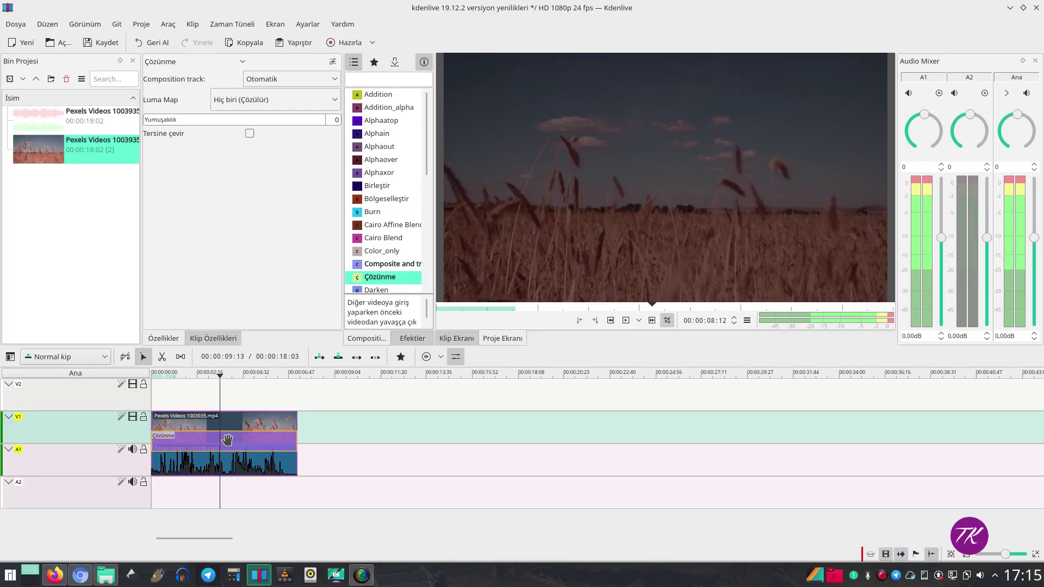
Step: Look through the available Luma Map patterns of the Çözünme composition without choosing one, and narrow the properties area again
{"action": "left_click", "coordinate": [274, 97]}
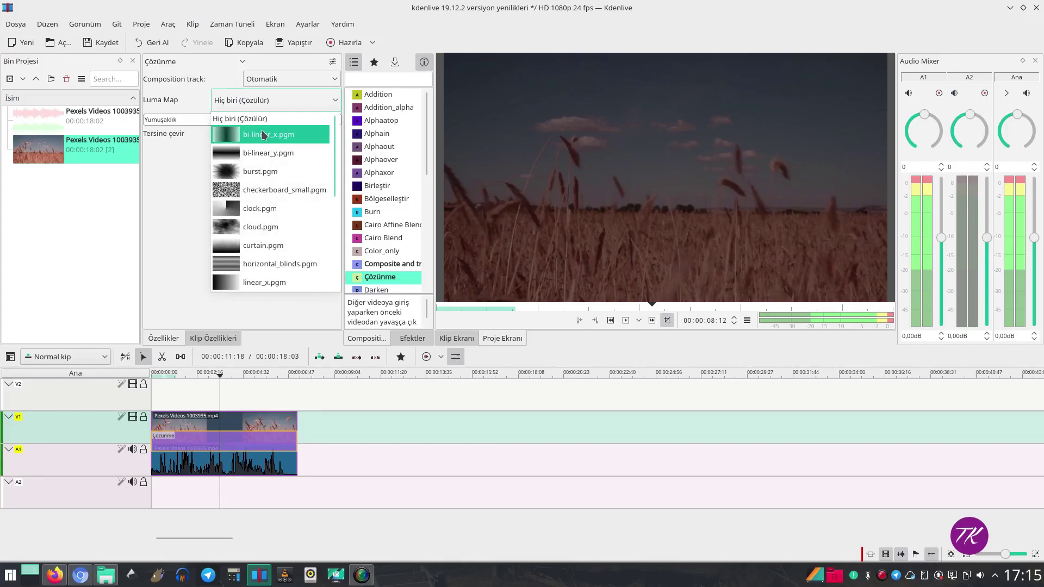
{"action": "scroll", "coordinate": [279, 216], "scroll_direction": "down", "scroll_amount": 4}
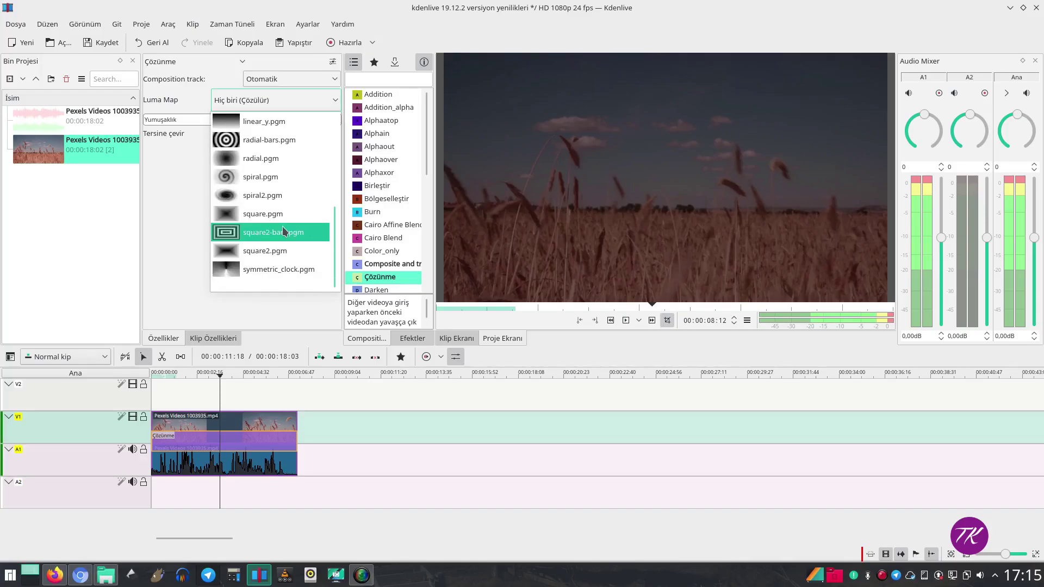
{"action": "scroll", "coordinate": [272, 240], "scroll_direction": "up", "scroll_amount": 2}
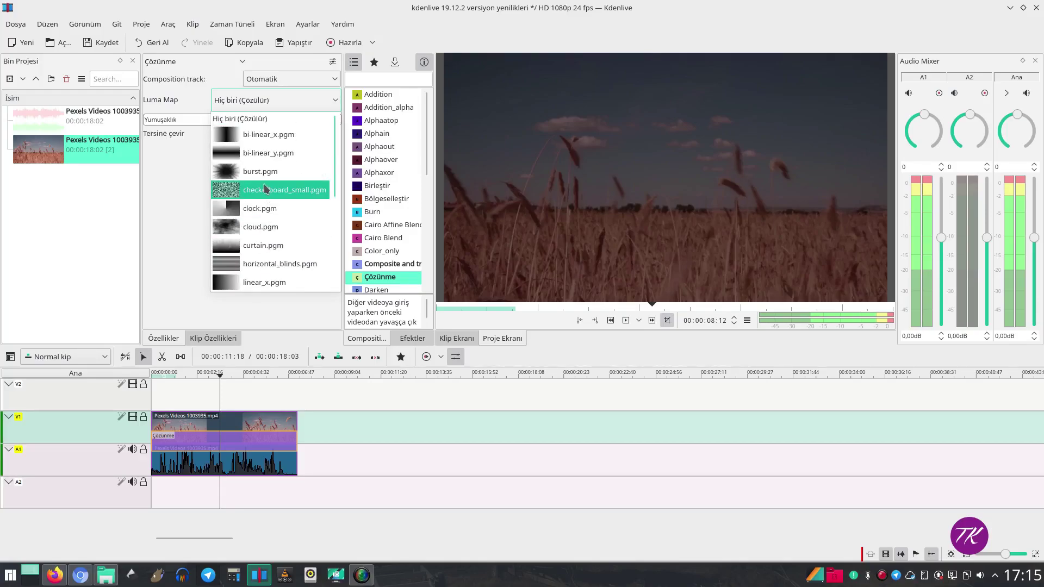
{"action": "scroll", "coordinate": [259, 154], "scroll_direction": "up", "scroll_amount": 1}
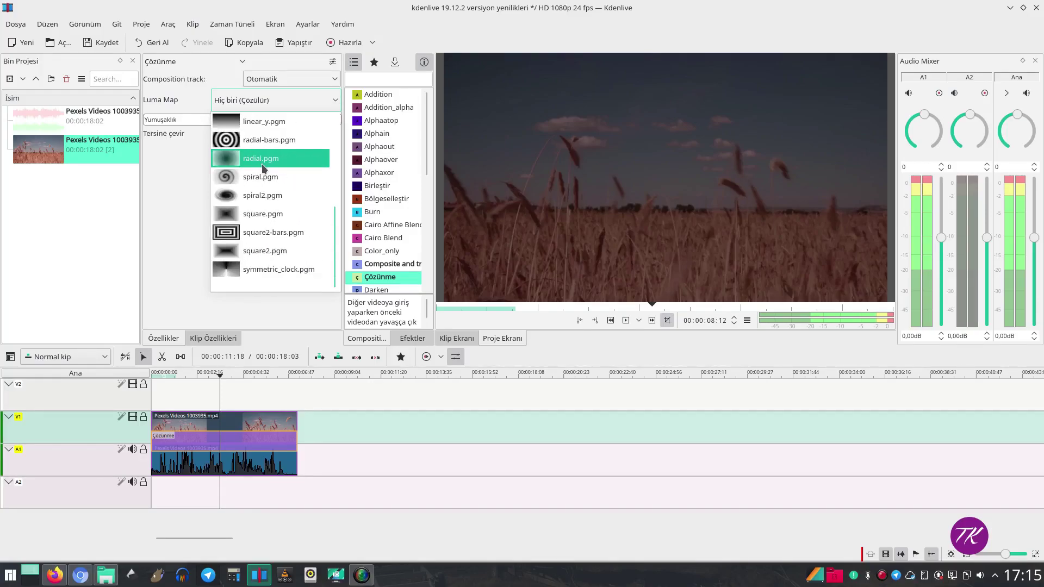
{"action": "scroll", "coordinate": [261, 163], "scroll_direction": "up", "scroll_amount": 1}
{"action": "scroll", "coordinate": [262, 158], "scroll_direction": "down", "scroll_amount": 4}
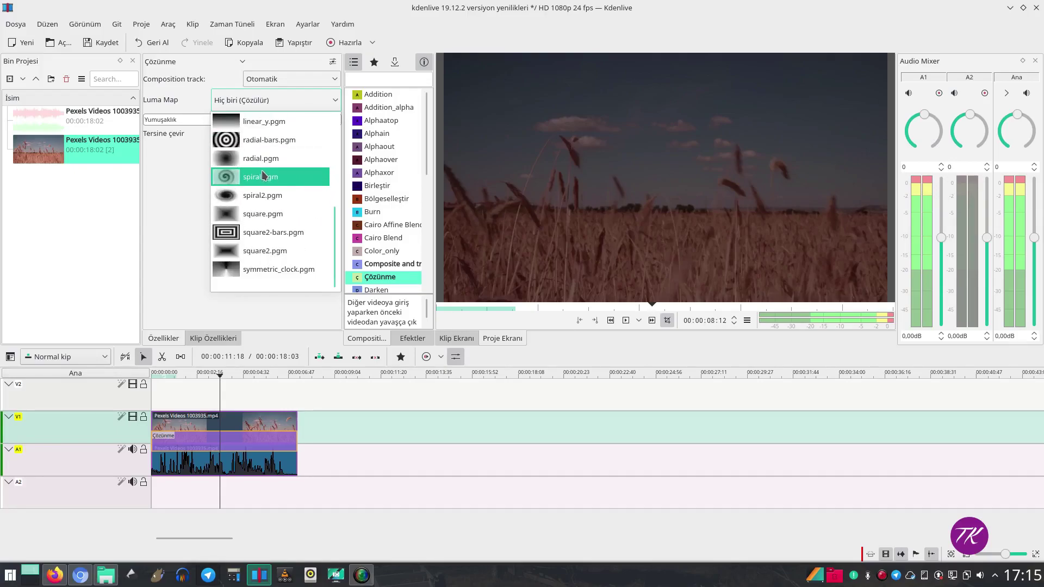
{"action": "scroll", "coordinate": [266, 181], "scroll_direction": "up", "scroll_amount": 1}
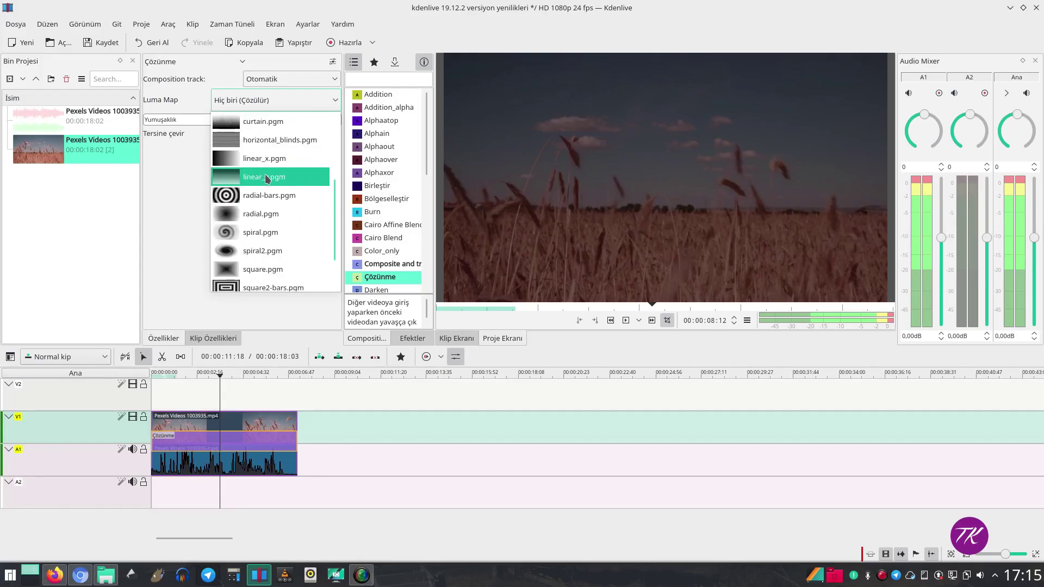
{"action": "scroll", "coordinate": [266, 180], "scroll_direction": "up", "scroll_amount": 3}
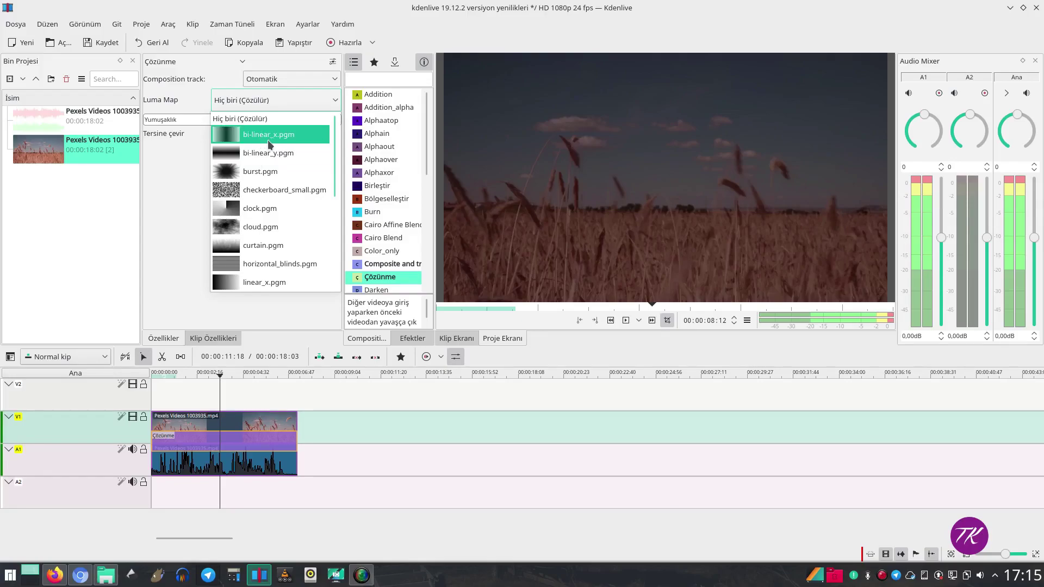
{"action": "left_click", "coordinate": [185, 180]}
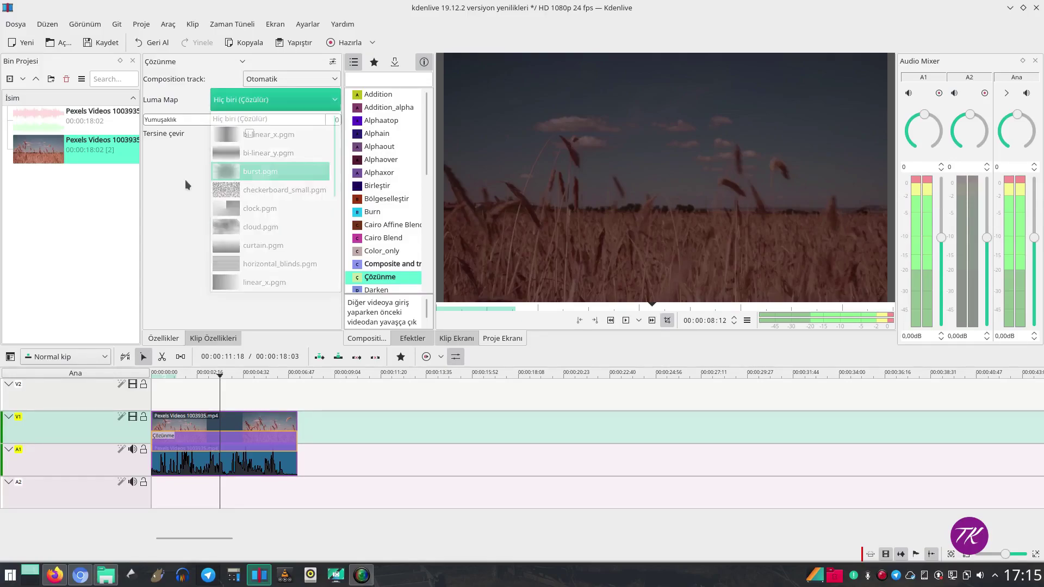
{"action": "left_click_drag", "start_coordinate": [341, 214], "coordinate": [282, 212]}
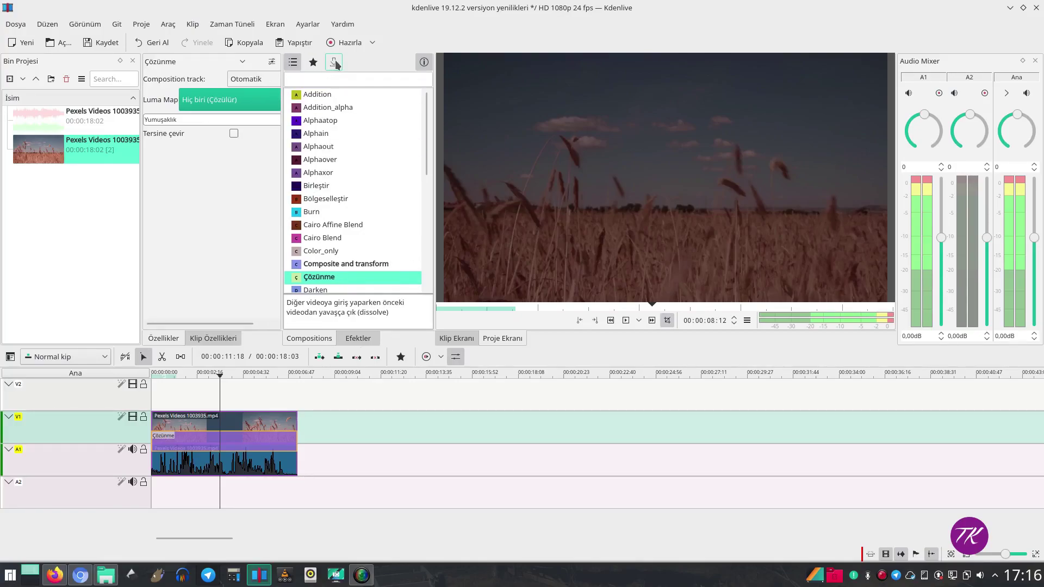
Step: Open the add-on downloader for compositions, browse the most downloaded luma transitions and close it
{"action": "left_click", "coordinate": [334, 63]}
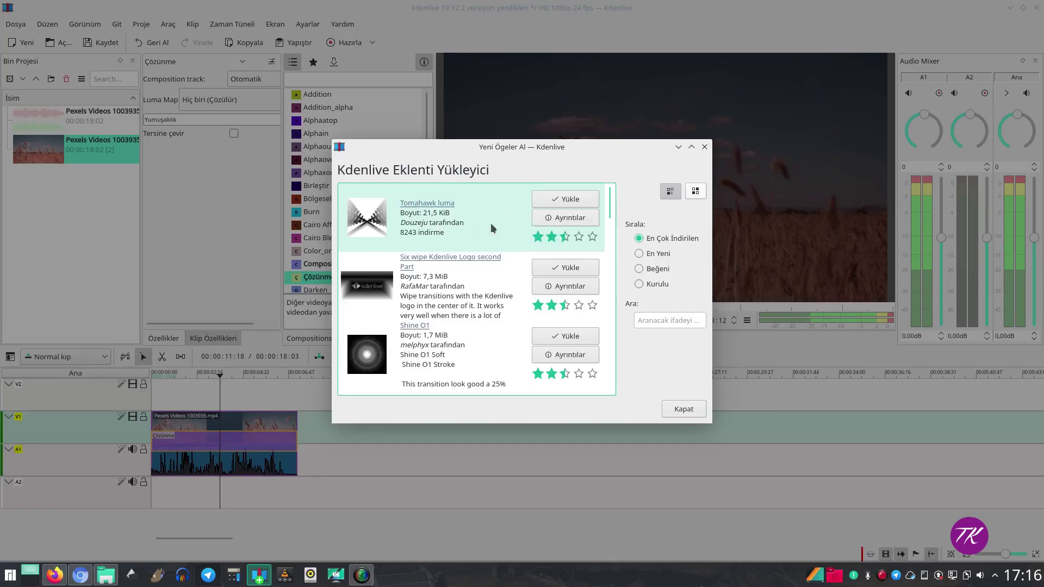
{"action": "scroll", "coordinate": [480, 301], "scroll_direction": "down", "scroll_amount": 6}
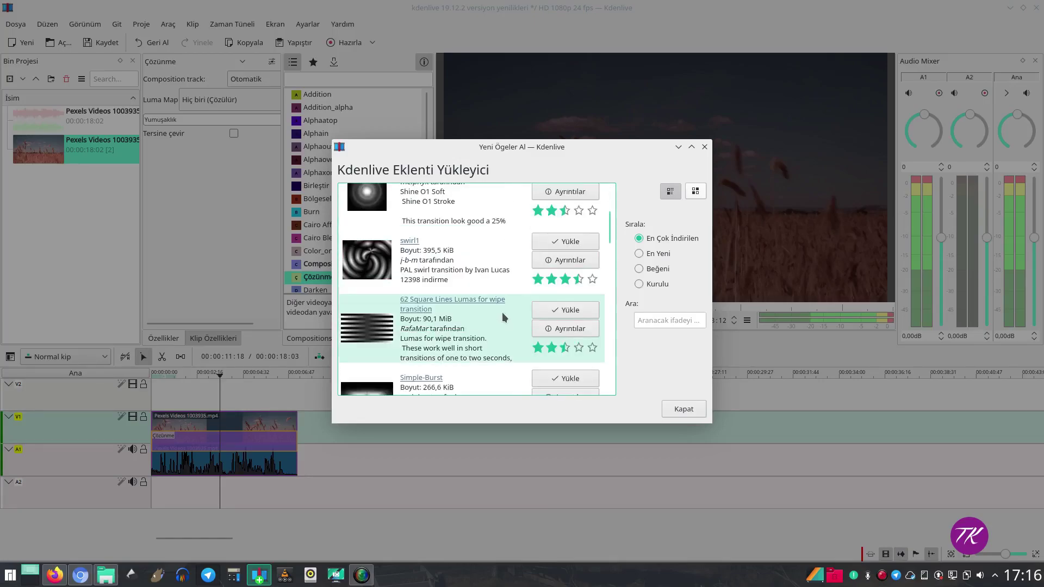
{"action": "scroll", "coordinate": [481, 315], "scroll_direction": "down", "scroll_amount": 5}
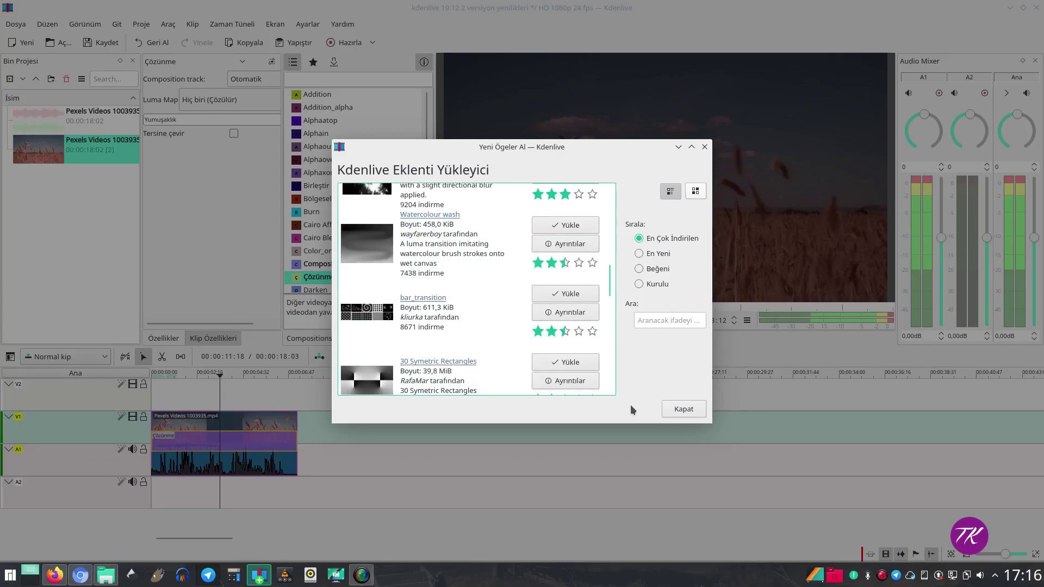
{"action": "left_click", "coordinate": [680, 410]}
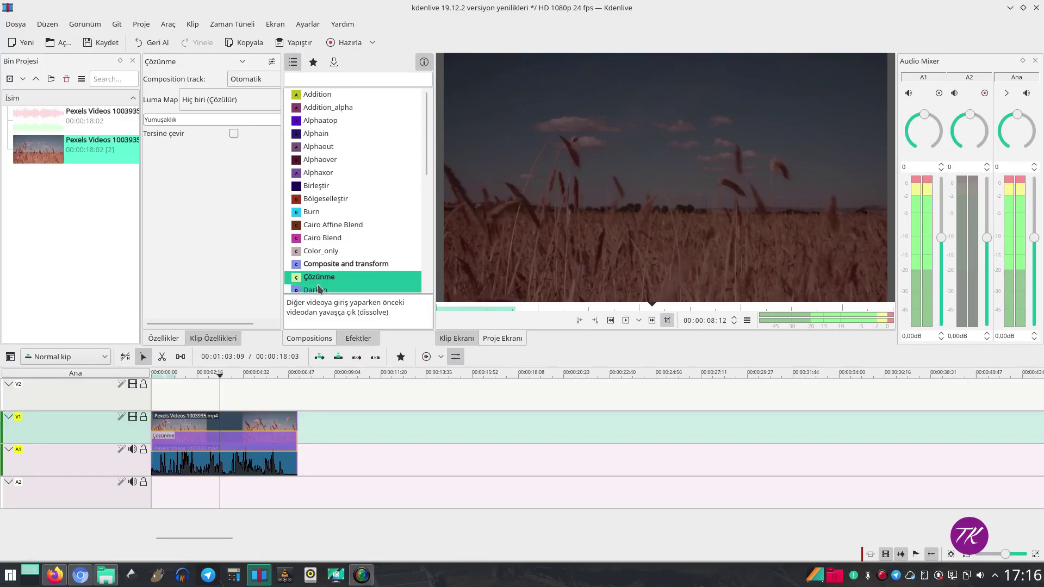
Step: Show the effects list with Alpha/Transform collapsed, compare the audio and video effect filters, and return to the main effects
{"action": "left_click", "coordinate": [356, 339]}
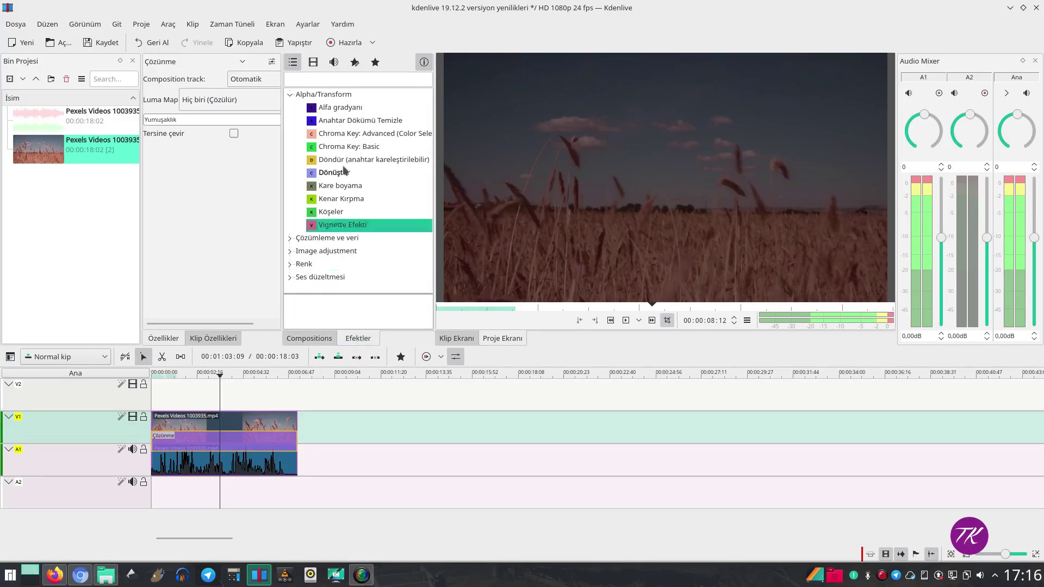
{"action": "left_click", "coordinate": [286, 95]}
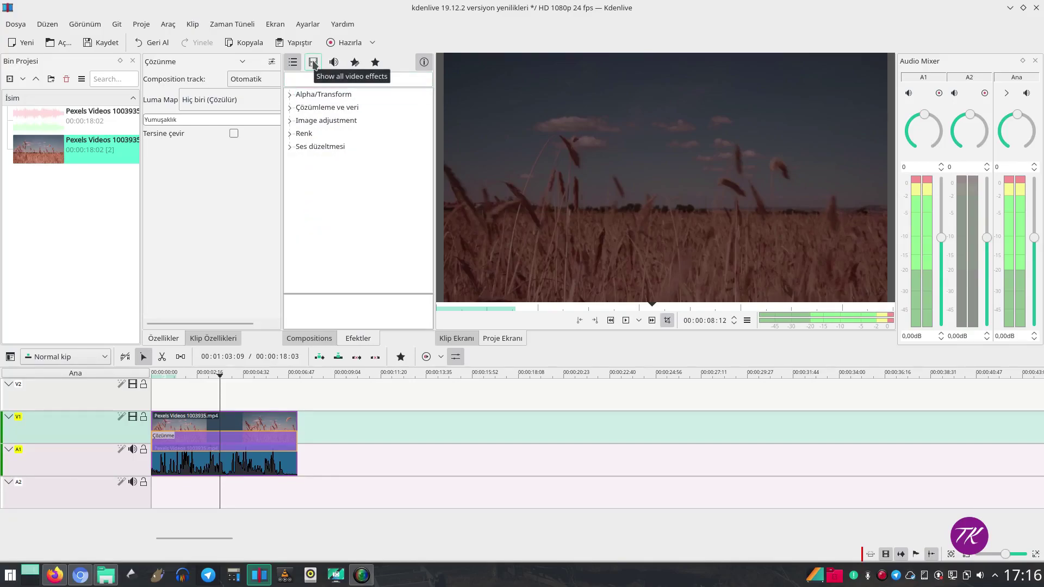
{"action": "left_click", "coordinate": [334, 62]}
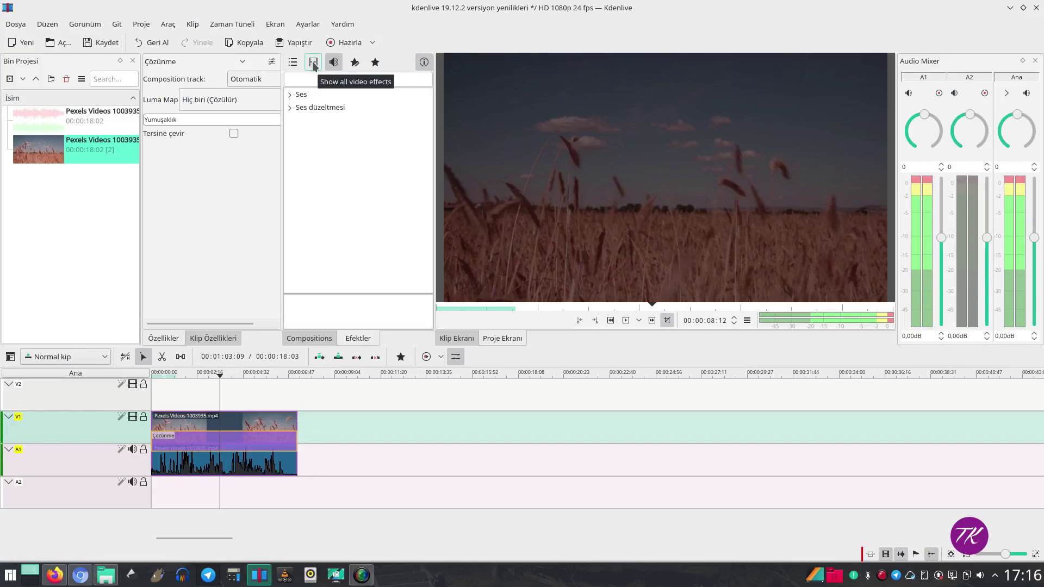
{"action": "left_click", "coordinate": [313, 64]}
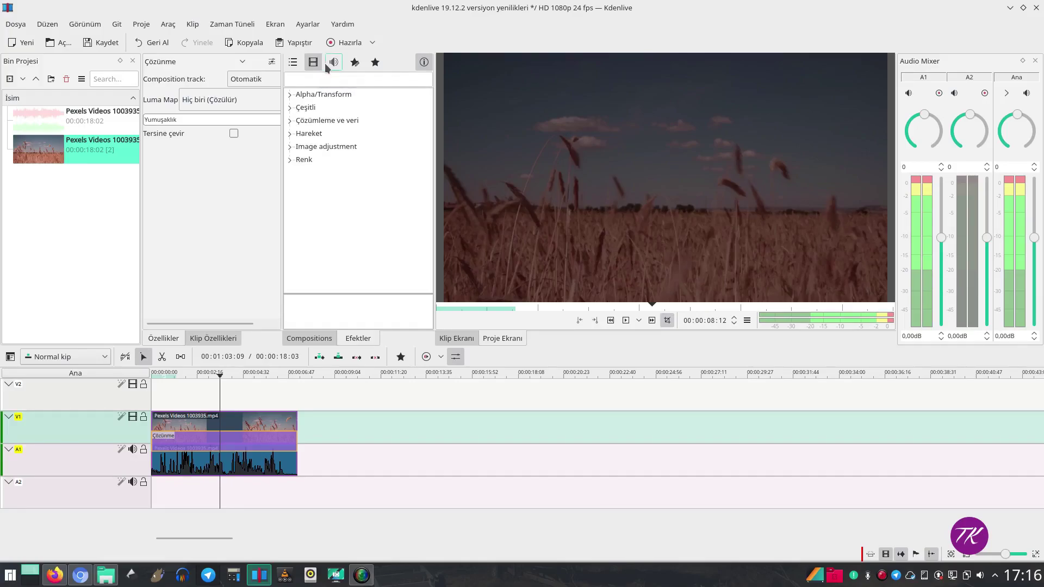
{"action": "left_click", "coordinate": [334, 63]}
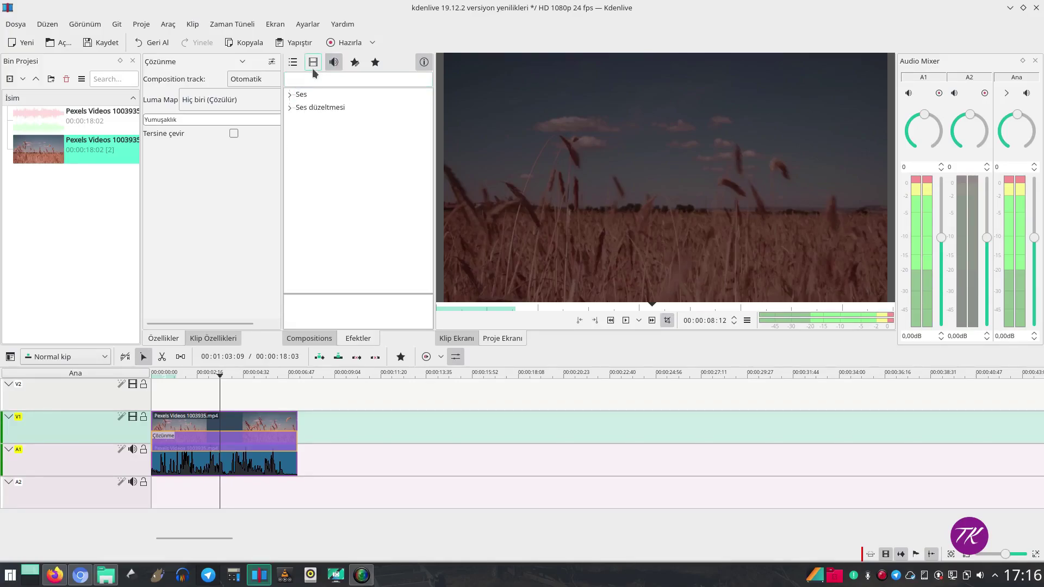
{"action": "left_click", "coordinate": [293, 65]}
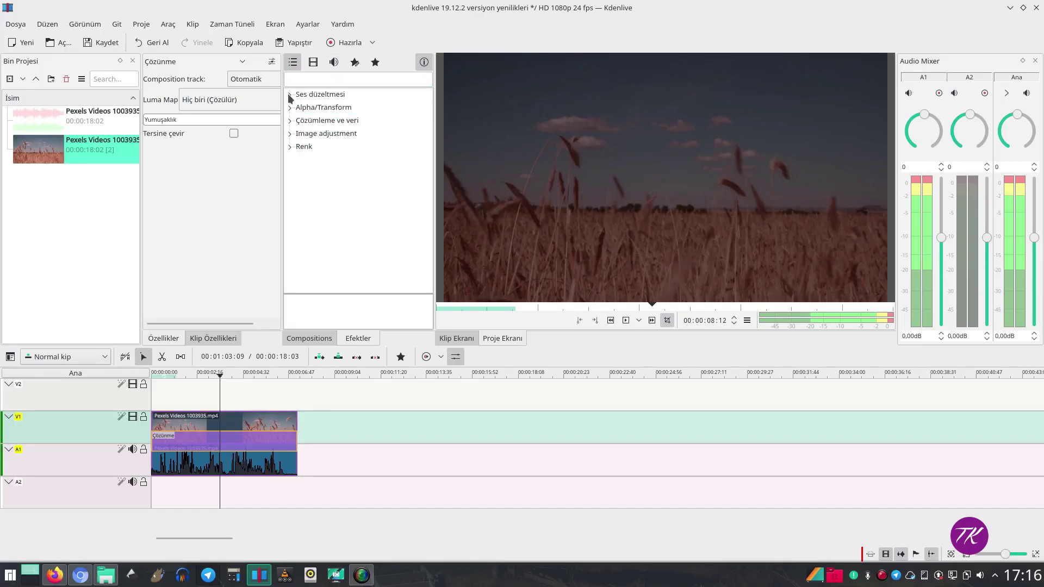
Step: Examine the timeline's Efekt Ekle categories, including Ses düzeltmesi, Çözümleme ve veri, Ses and Özel, without adding an effect
{"action": "left_click", "coordinate": [229, 25]}
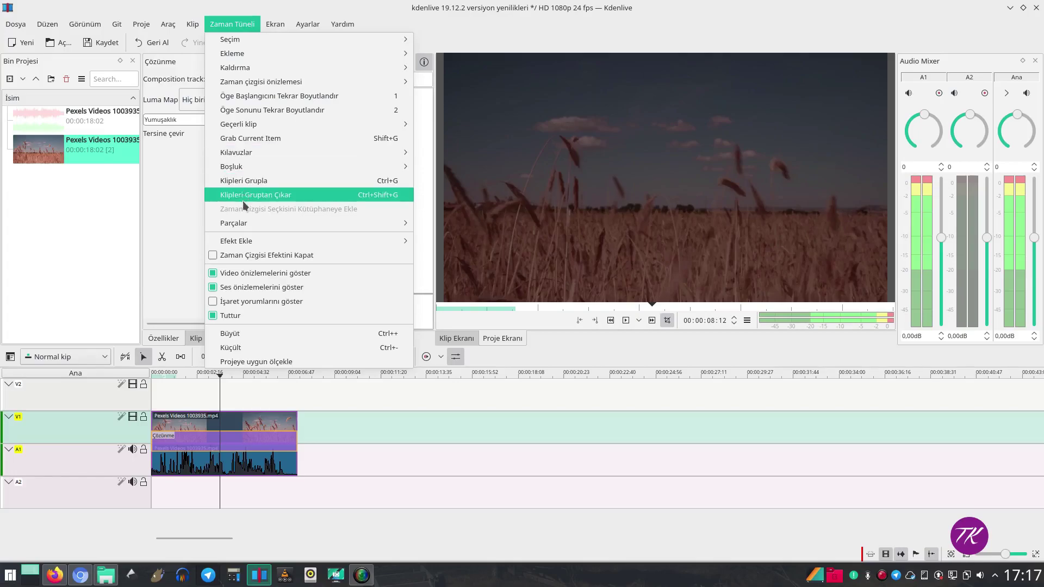
{"action": "mouse_move", "coordinate": [257, 240]}
{"action": "mouse_move", "coordinate": [442, 242]}
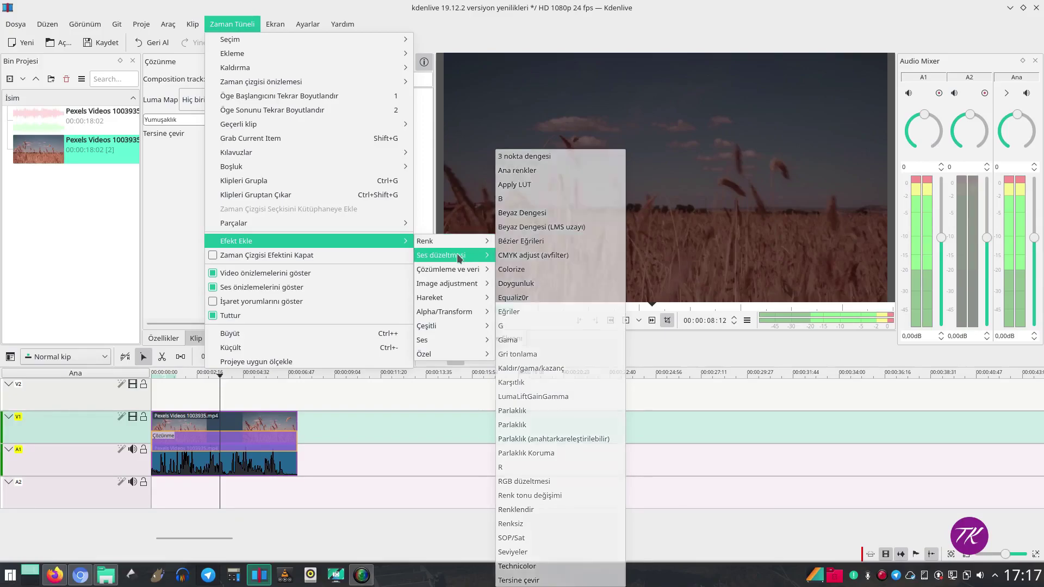
{"action": "mouse_move", "coordinate": [460, 258]}
{"action": "mouse_move", "coordinate": [450, 274]}
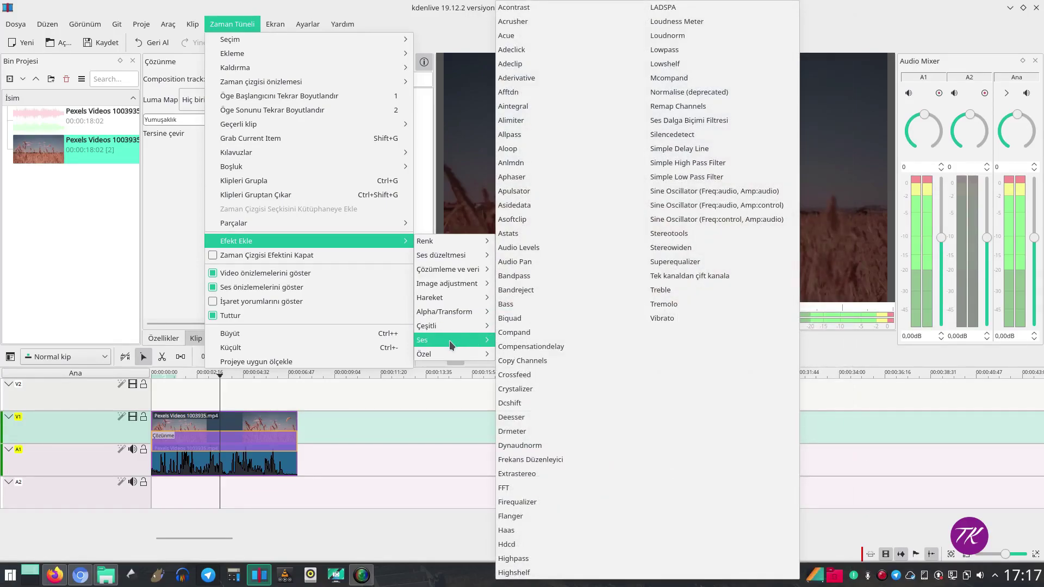
{"action": "mouse_move", "coordinate": [481, 354]}
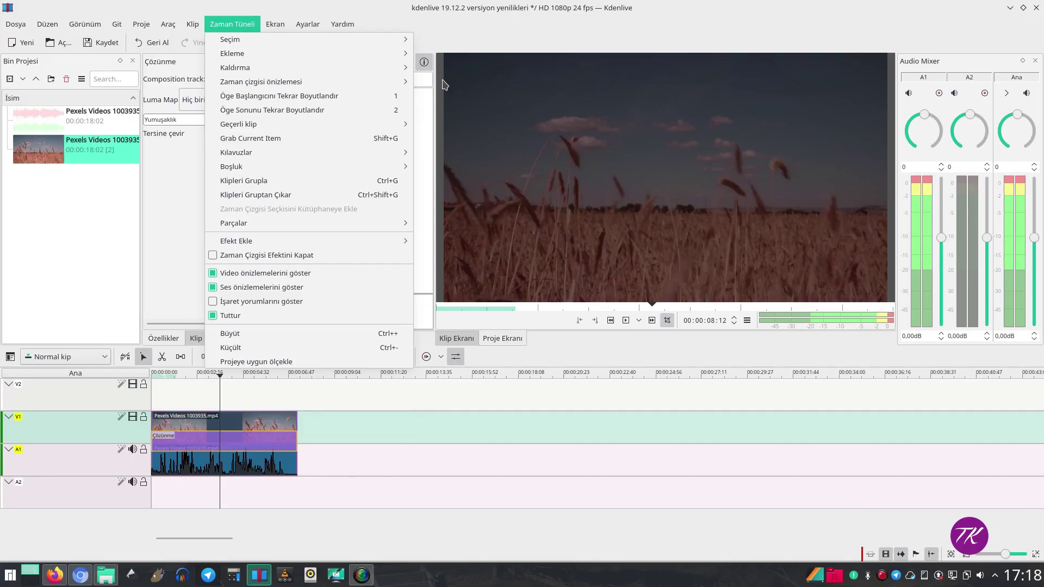
{"action": "left_click", "coordinate": [448, 21]}
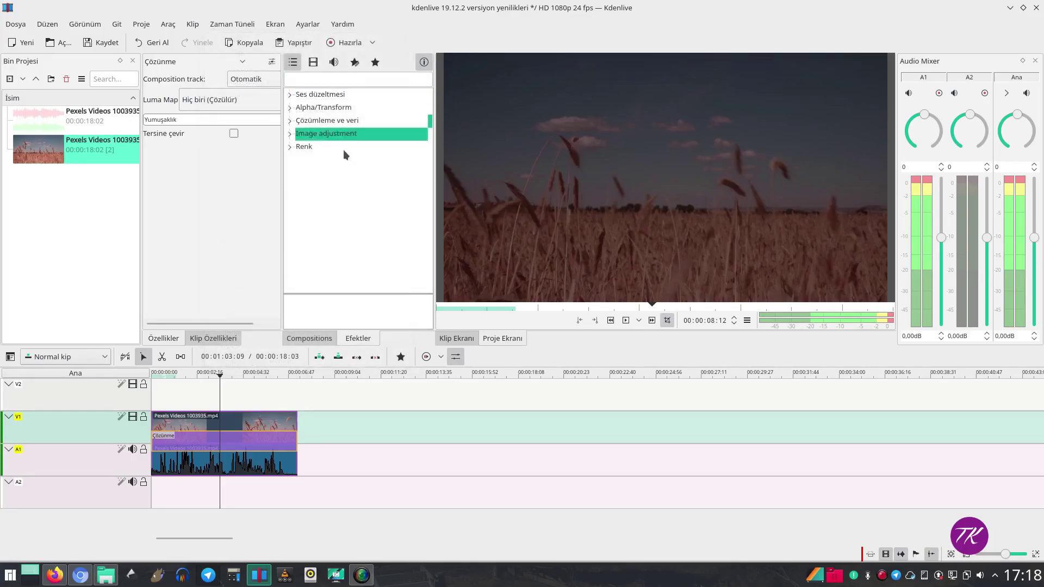
Step: Try luma maps on the Çözünme composition, including burst.pgm, checkerboard_small.pgm and curtain.pgm, and leave it set to linear_x.pgm
{"action": "left_click", "coordinate": [214, 98]}
{"action": "left_click", "coordinate": [210, 171]}
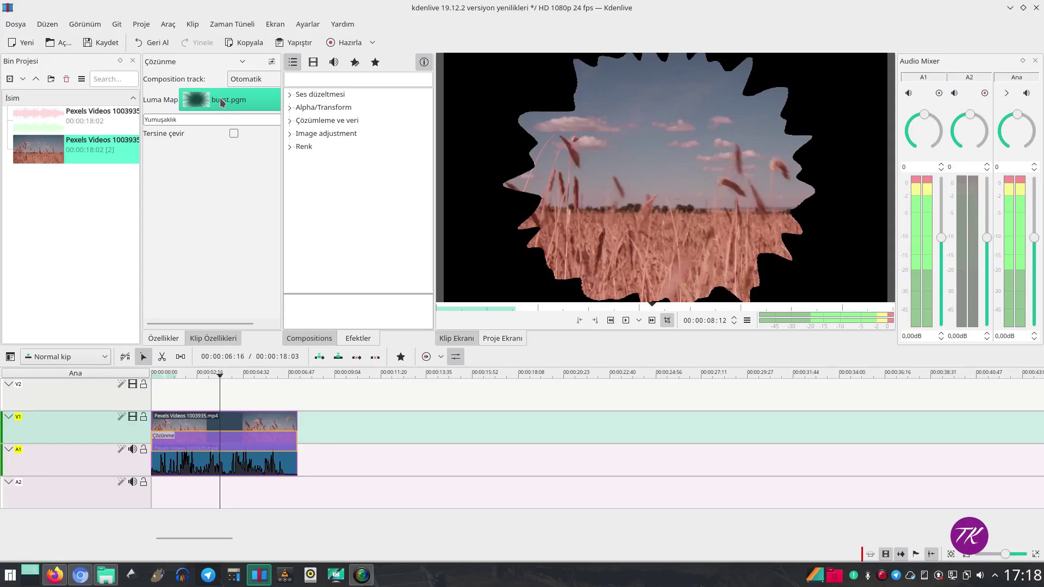
{"action": "scroll", "coordinate": [223, 104], "scroll_direction": "down", "scroll_amount": 3}
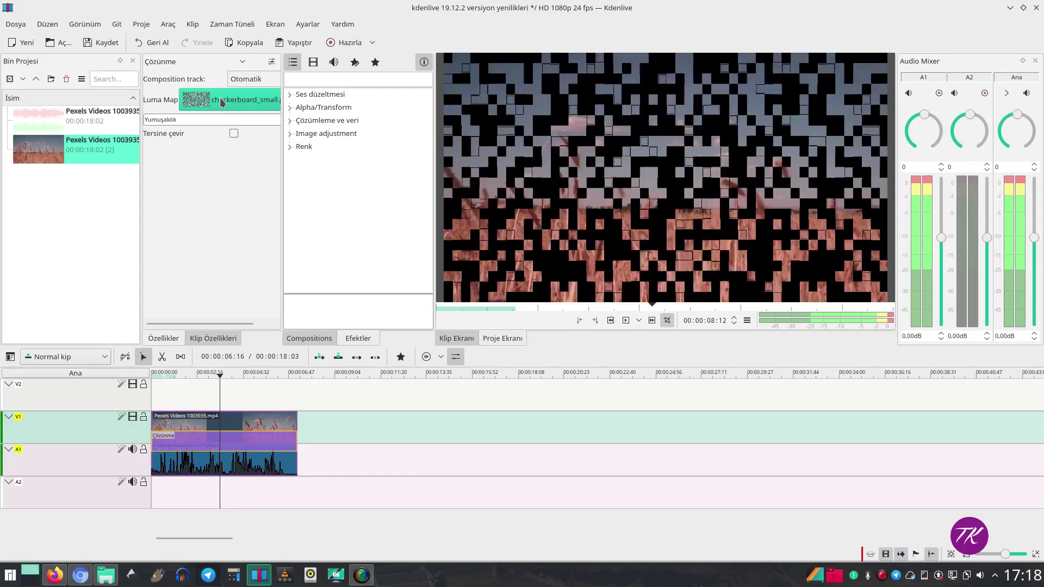
{"action": "scroll", "coordinate": [225, 106], "scroll_direction": "down", "scroll_amount": 1}
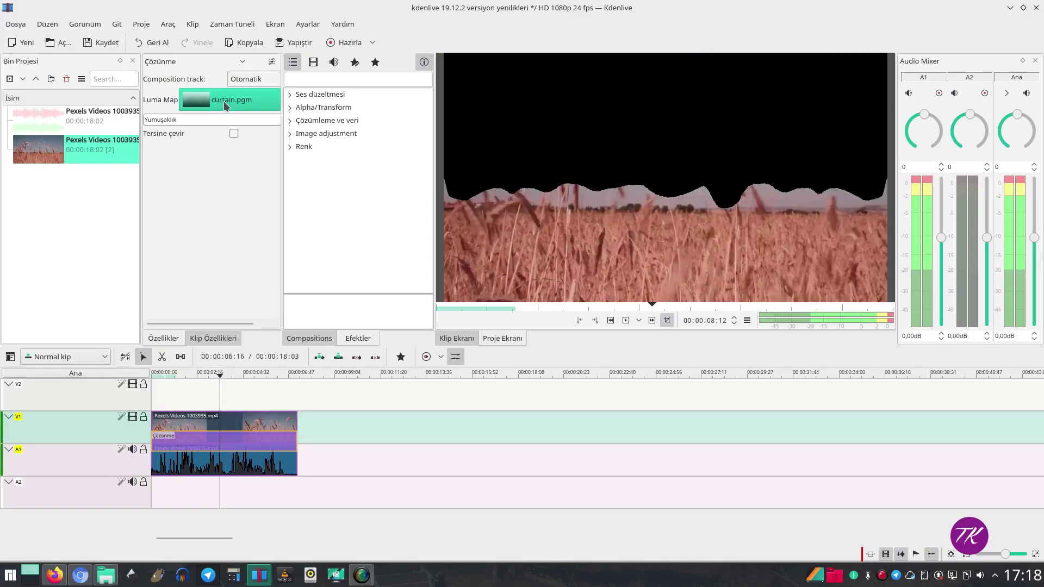
{"action": "scroll", "coordinate": [227, 104], "scroll_direction": "down", "scroll_amount": 1}
{"action": "scroll", "coordinate": [226, 104], "scroll_direction": "down", "scroll_amount": 1}
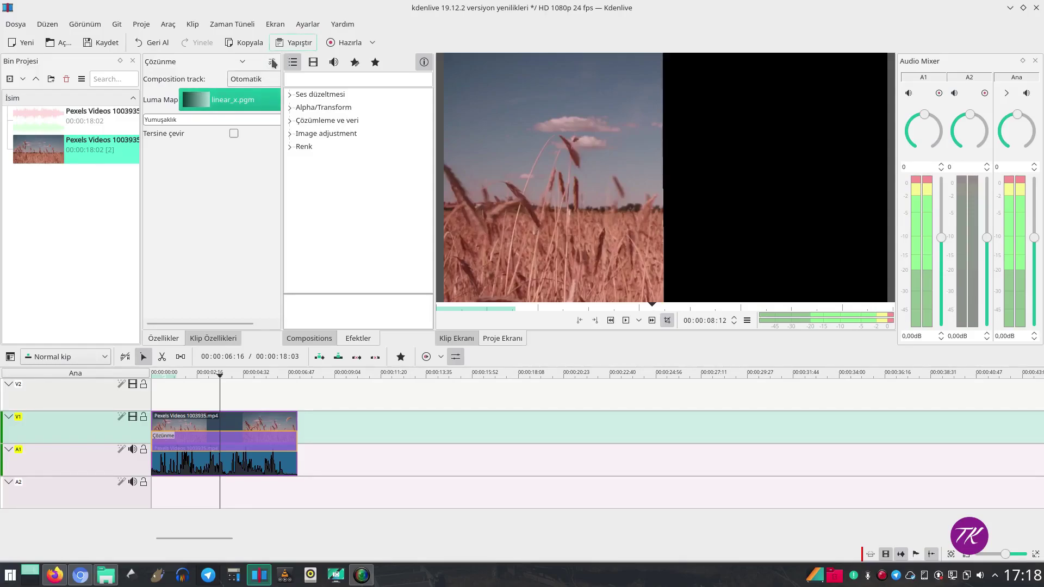
{"action": "left_click", "coordinate": [203, 101]}
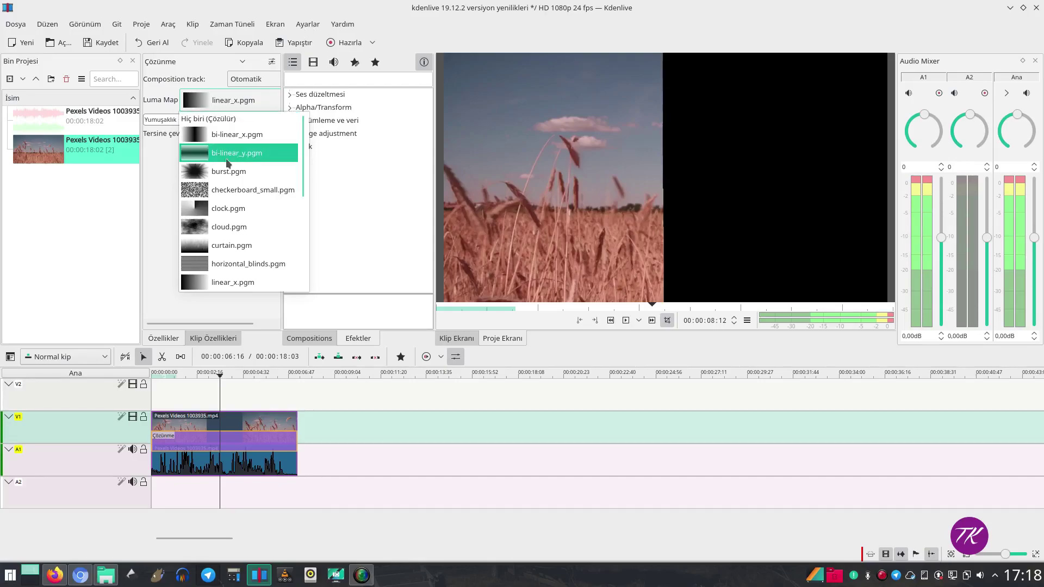
{"action": "left_click", "coordinate": [161, 175]}
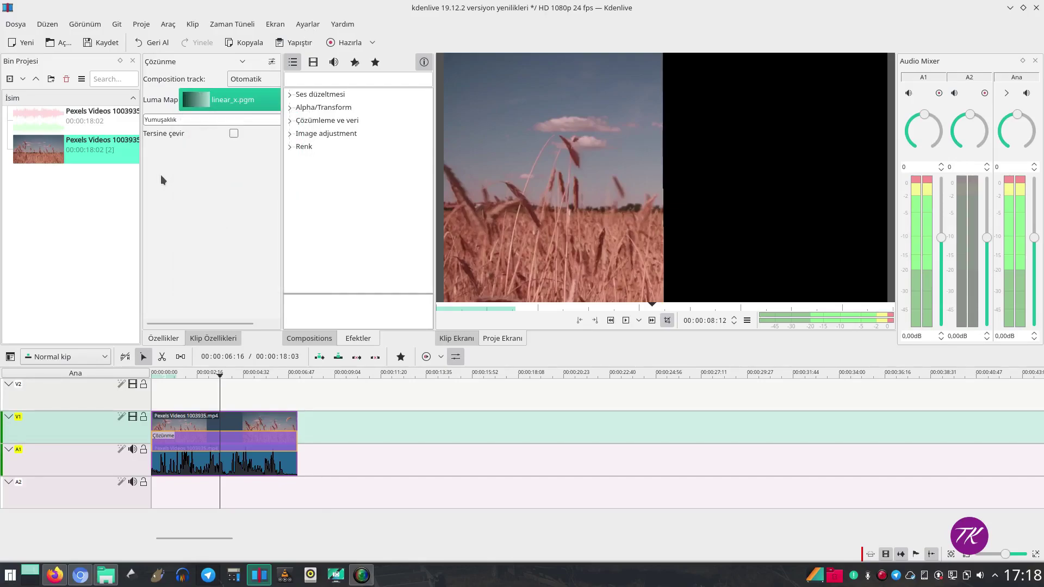
Step: Open the online resources search, look through its services from Freesound to Archive.org and Açık Klip Resim, and close it without searching
{"action": "left_click", "coordinate": [140, 27]}
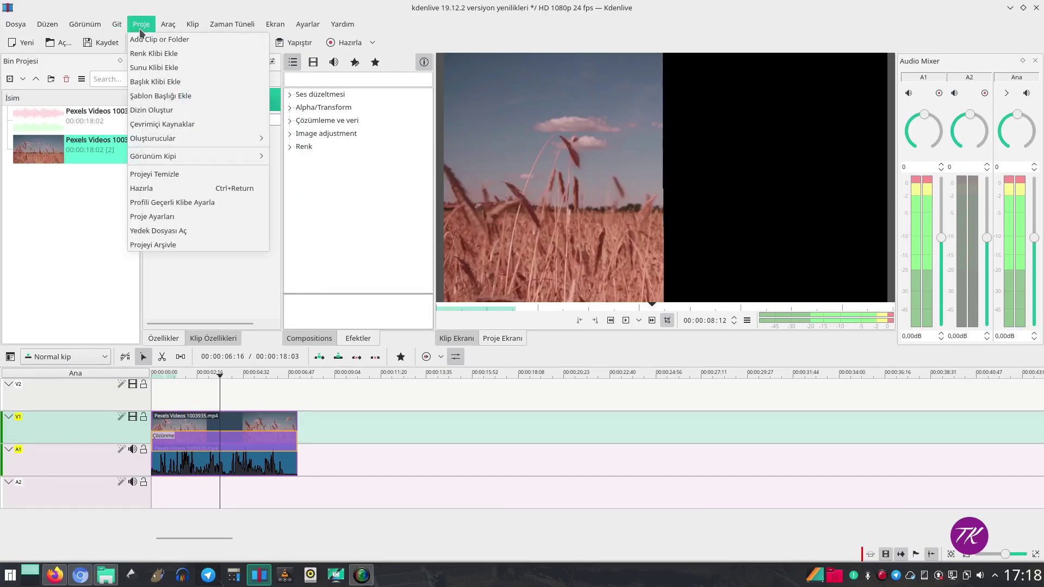
{"action": "left_click", "coordinate": [157, 125]}
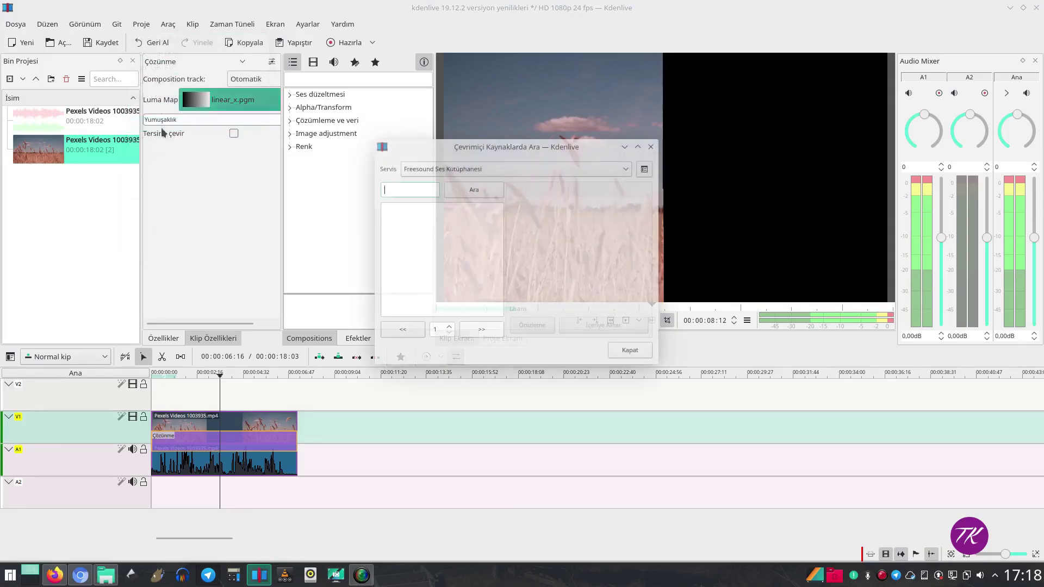
{"action": "left_click", "coordinate": [541, 168]}
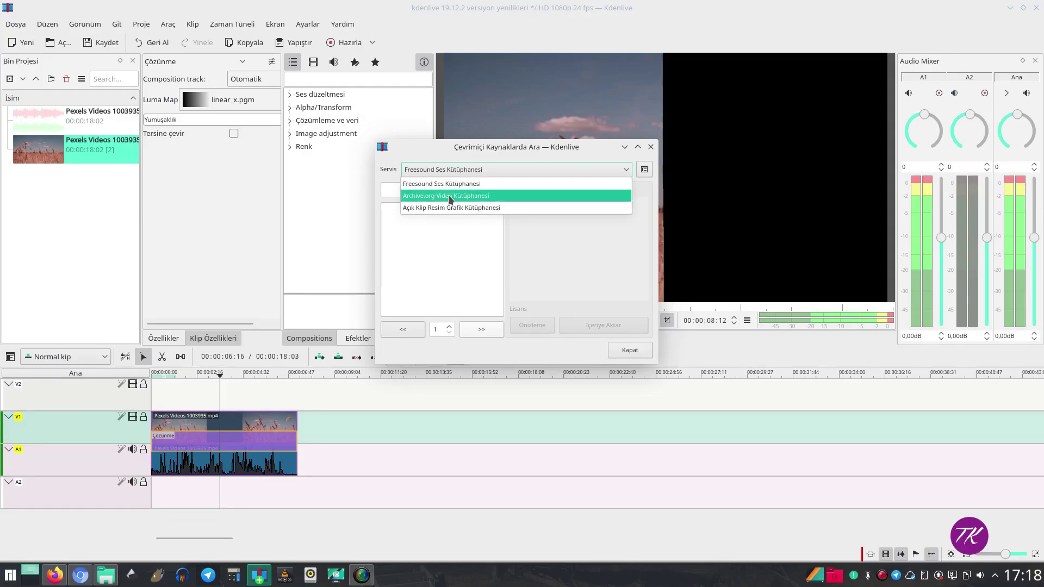
{"action": "left_click", "coordinate": [423, 220]}
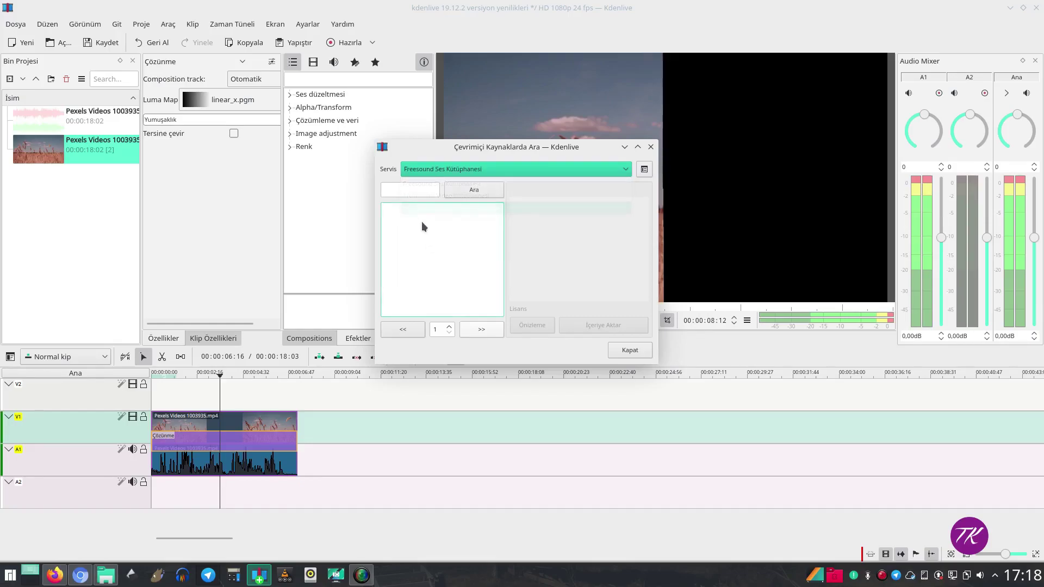
{"action": "left_click", "coordinate": [396, 188]}
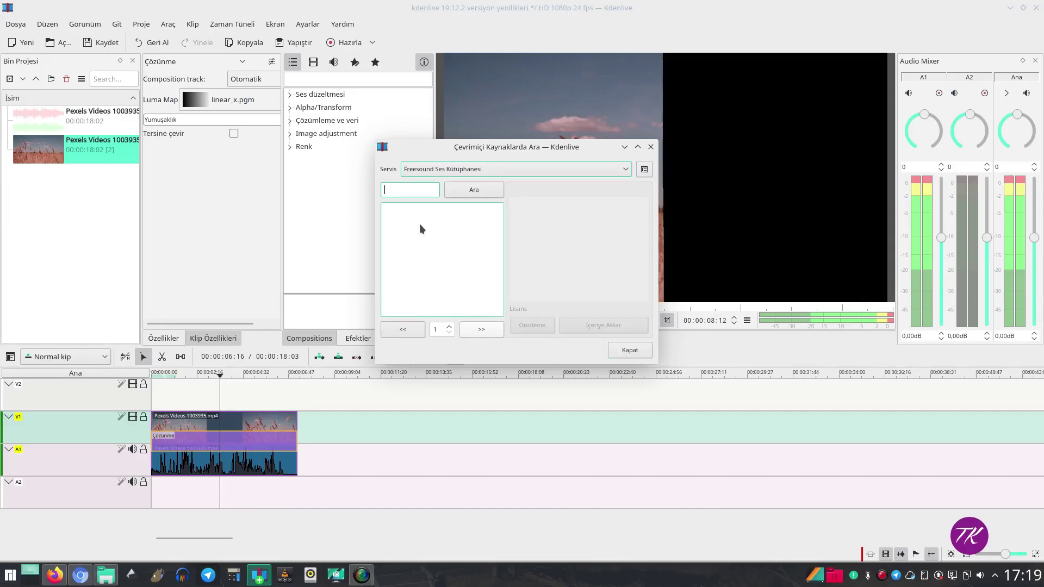
{"action": "key", "text": "Escape"}
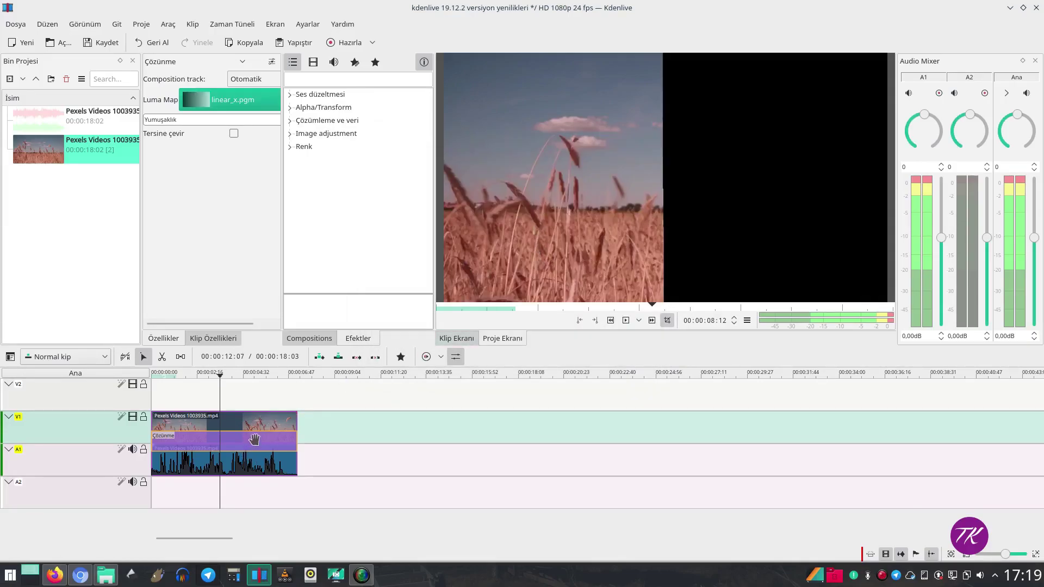
Step: Delete the Çözünme composition from the clip on track V1
{"action": "left_click", "coordinate": [256, 438]}
{"action": "key", "text": "Delete"}
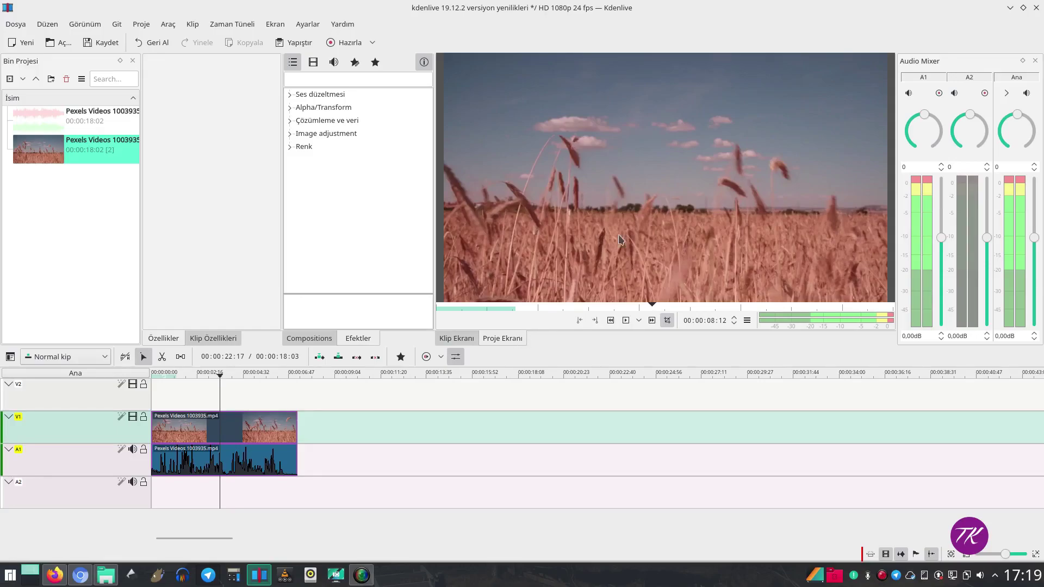
Step: View the clip monitor in full screen and return to the normal window
{"action": "mouse_move", "coordinate": [880, 89]}
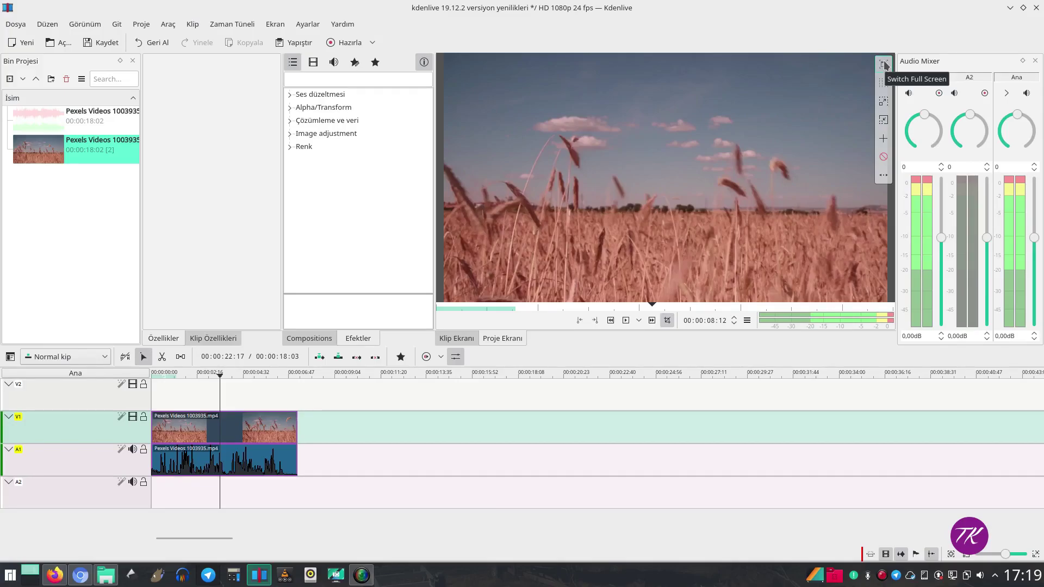
{"action": "left_click", "coordinate": [884, 65]}
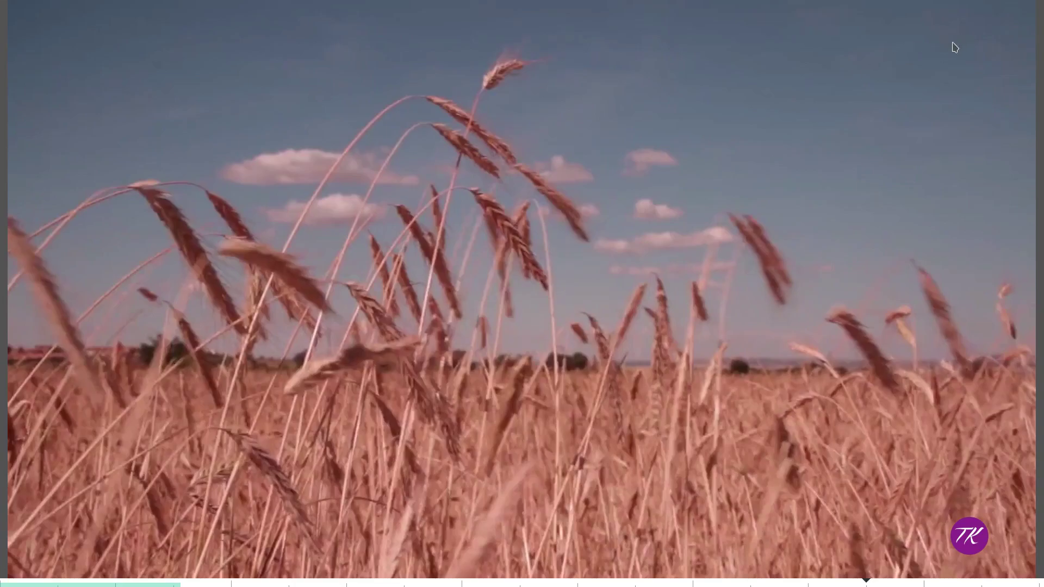
{"action": "key", "text": "Escape"}
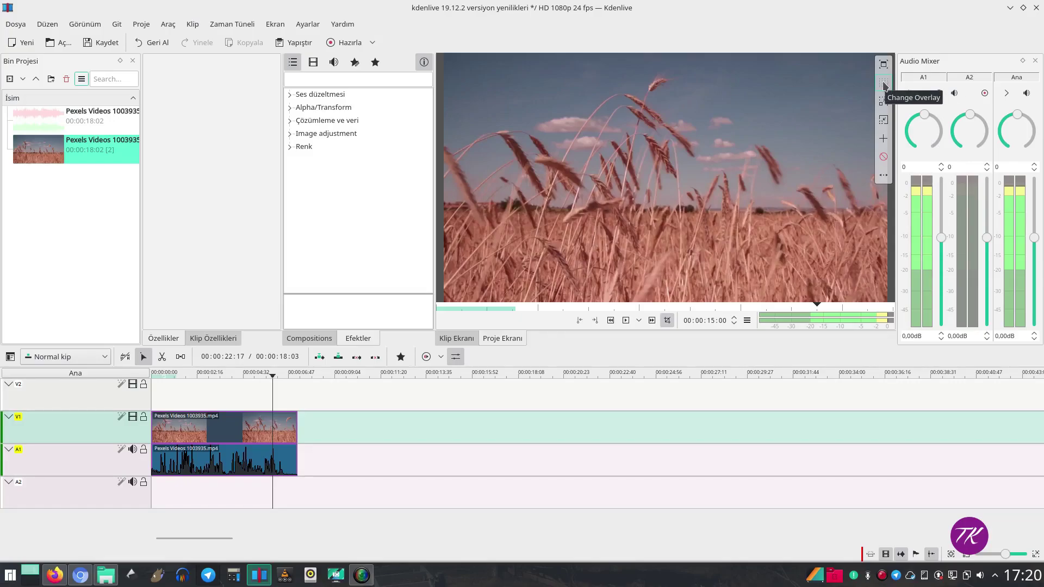
Step: Cycle the clip monitor through its guide overlays, including safe margins, centre cross, centre lines and thirds, until the overlay is off
{"action": "left_click", "coordinate": [885, 86]}
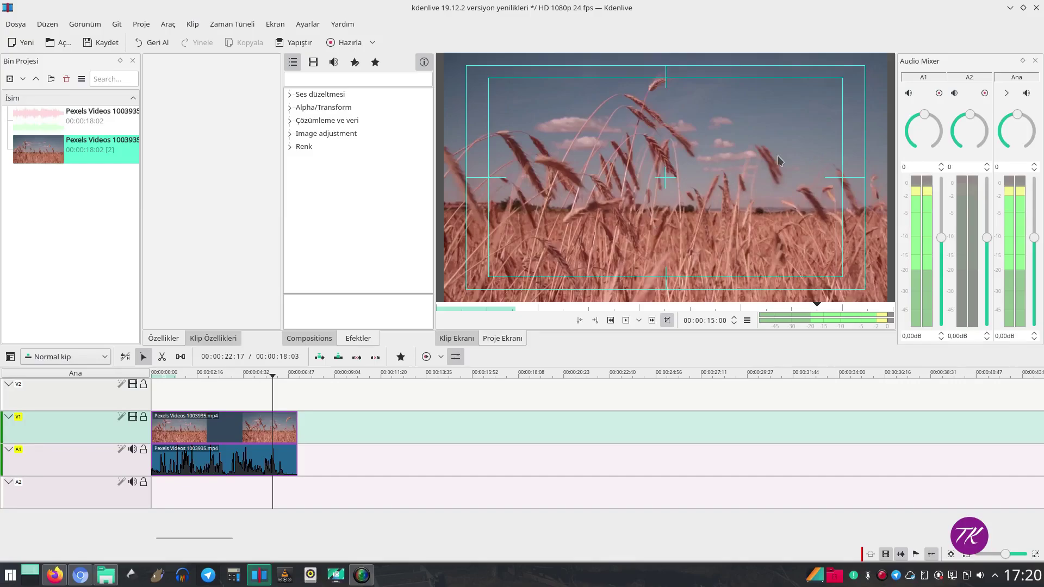
{"action": "left_click", "coordinate": [886, 85]}
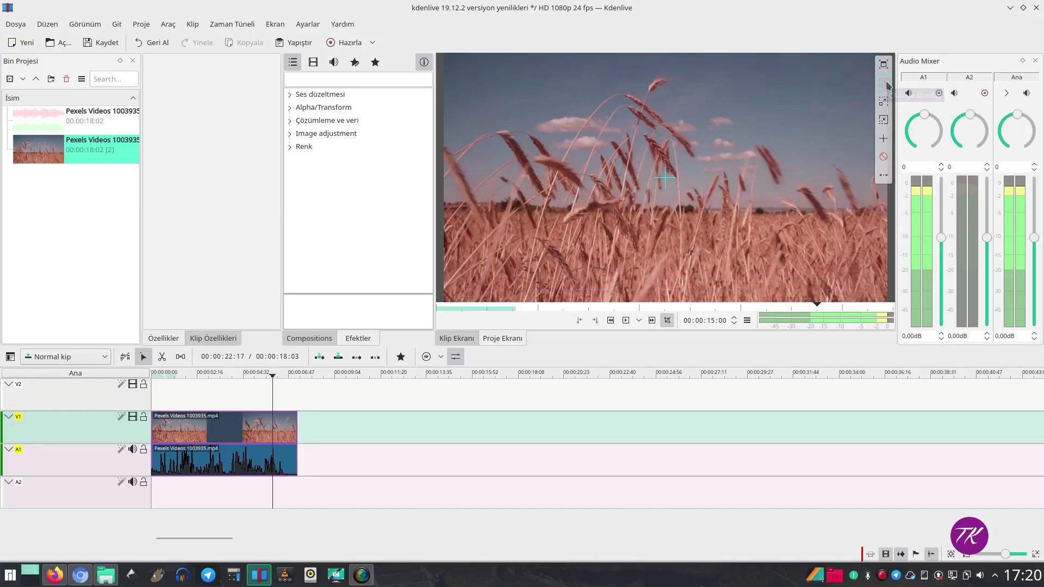
{"action": "left_click", "coordinate": [887, 85]}
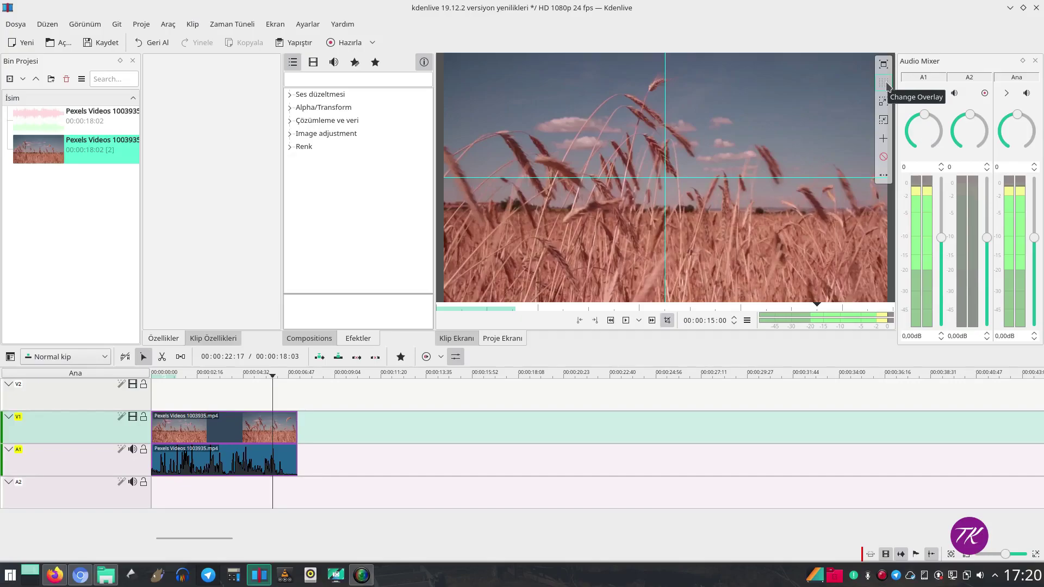
{"action": "left_click", "coordinate": [887, 85]}
{"action": "left_click", "coordinate": [886, 85]}
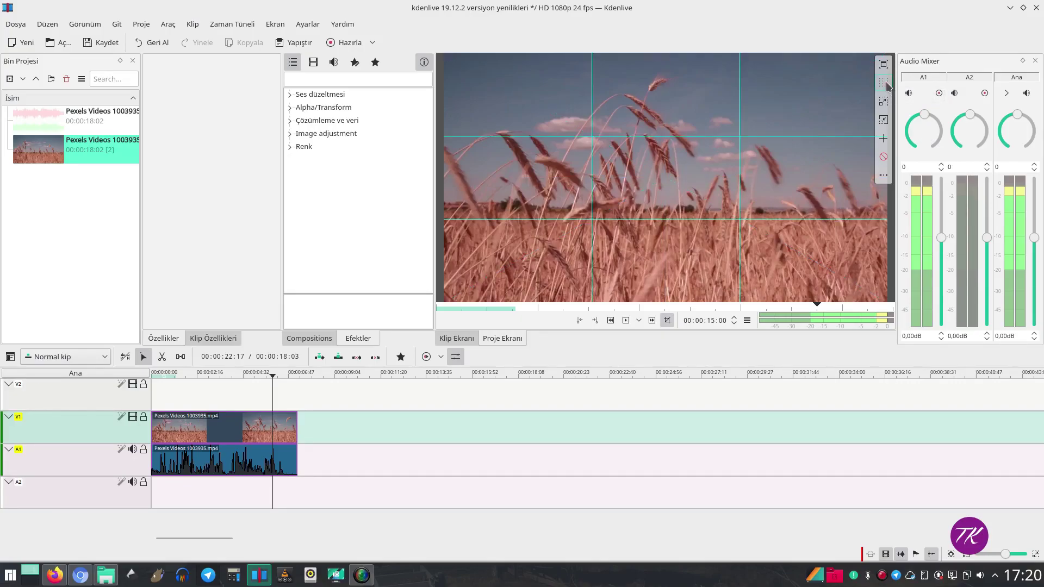
{"action": "left_click", "coordinate": [886, 85]}
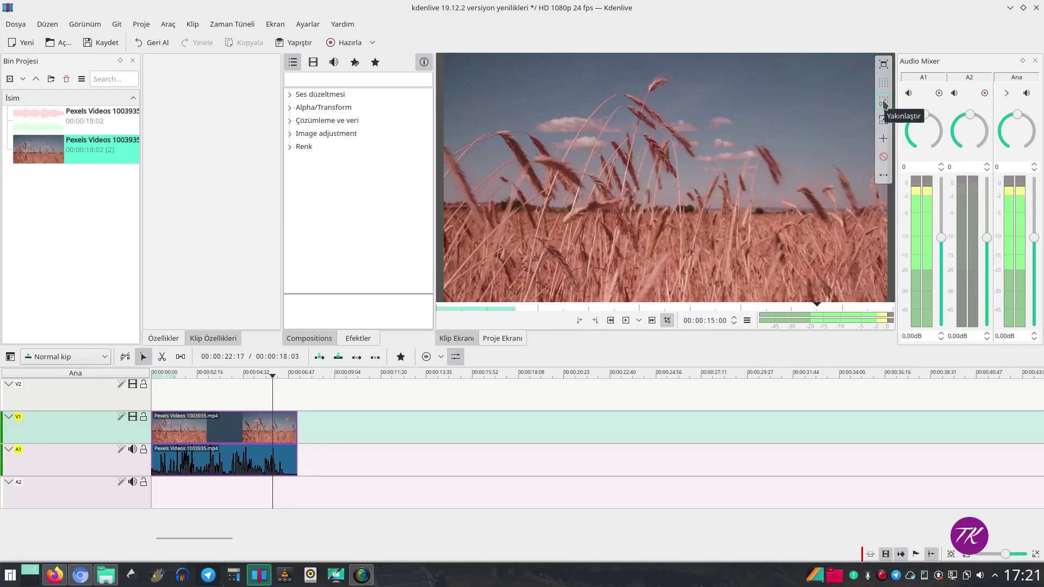
Step: Zoom the clip monitor in and back out, and move its overlay toolbar to the opposite edge of the picture and back
{"action": "left_click", "coordinate": [884, 103]}
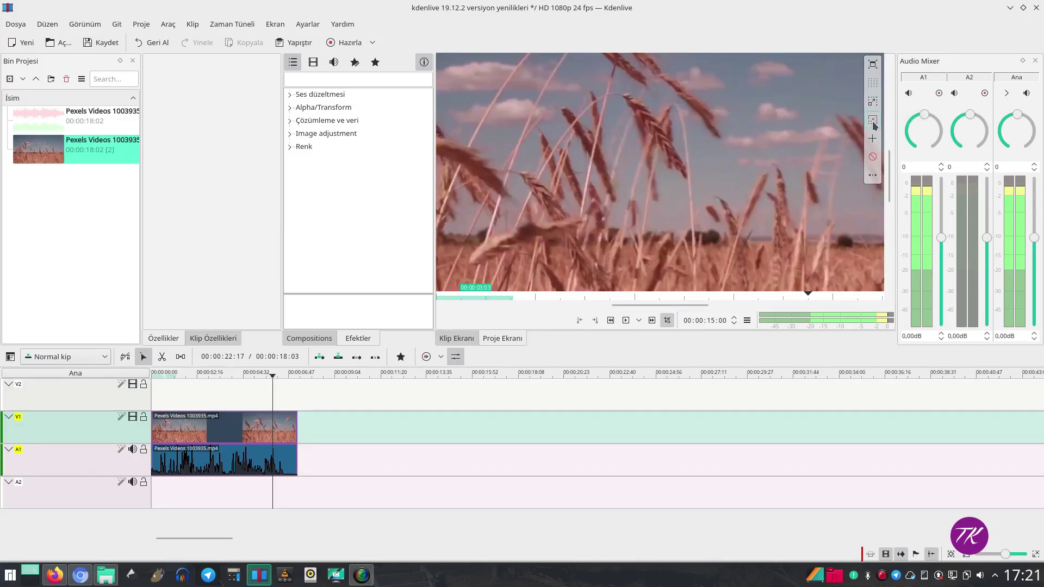
{"action": "left_click", "coordinate": [872, 121]}
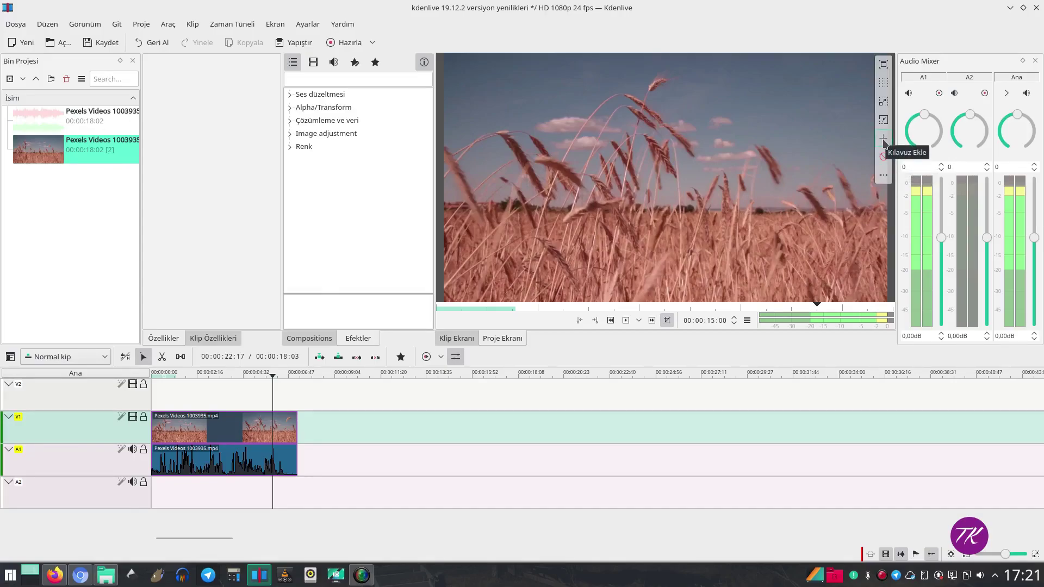
{"action": "left_click", "coordinate": [884, 176]}
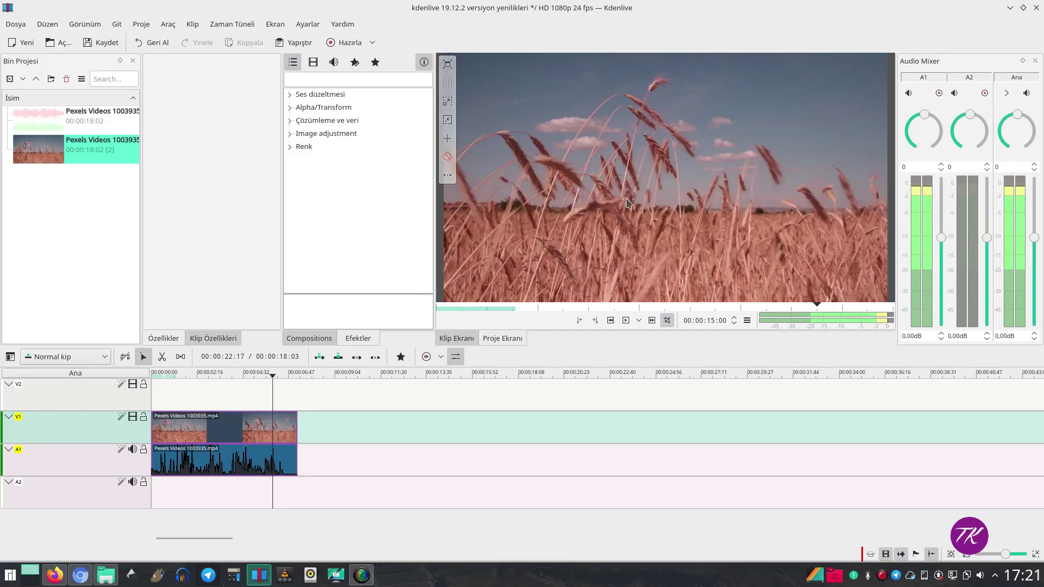
{"action": "left_click", "coordinate": [450, 181]}
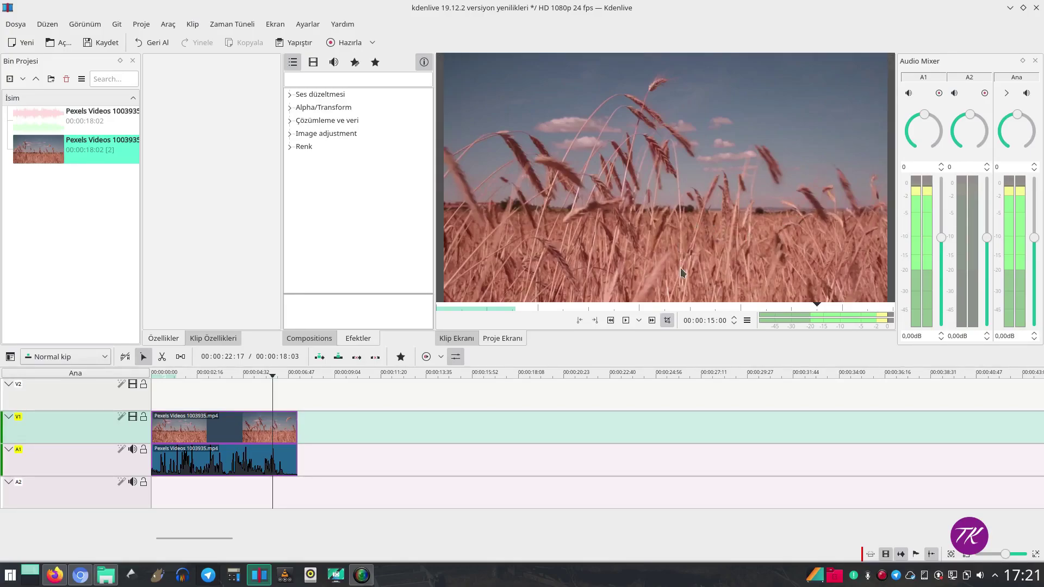
Step: Turn on the Ekran Kaplama Zamankodu and Ekran Kaplamanın Oynatma Fps'i overlays for the clip monitor
{"action": "right_click", "coordinate": [657, 254]}
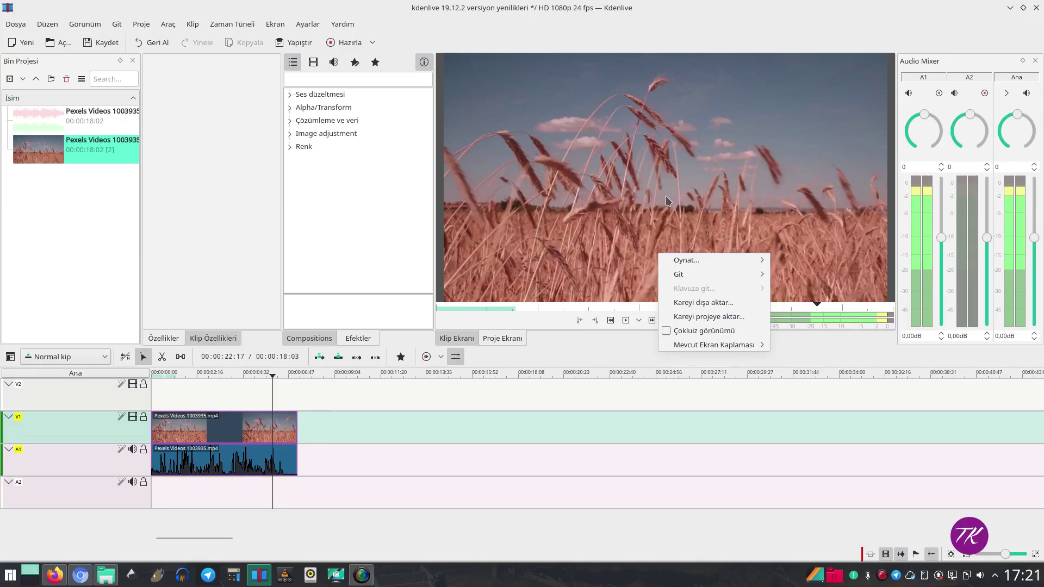
{"action": "mouse_move", "coordinate": [720, 345]}
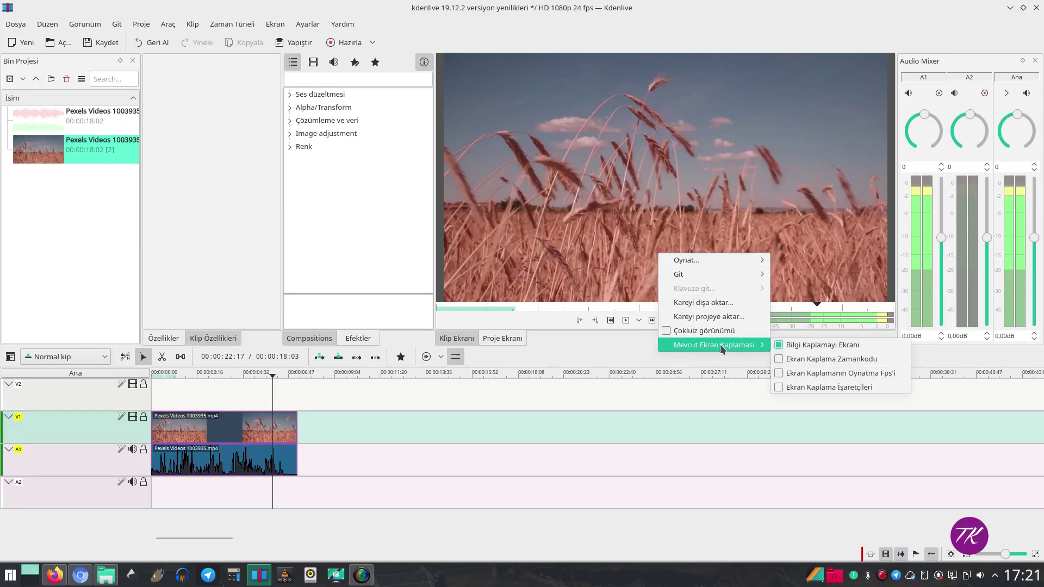
{"action": "left_click", "coordinate": [790, 347]}
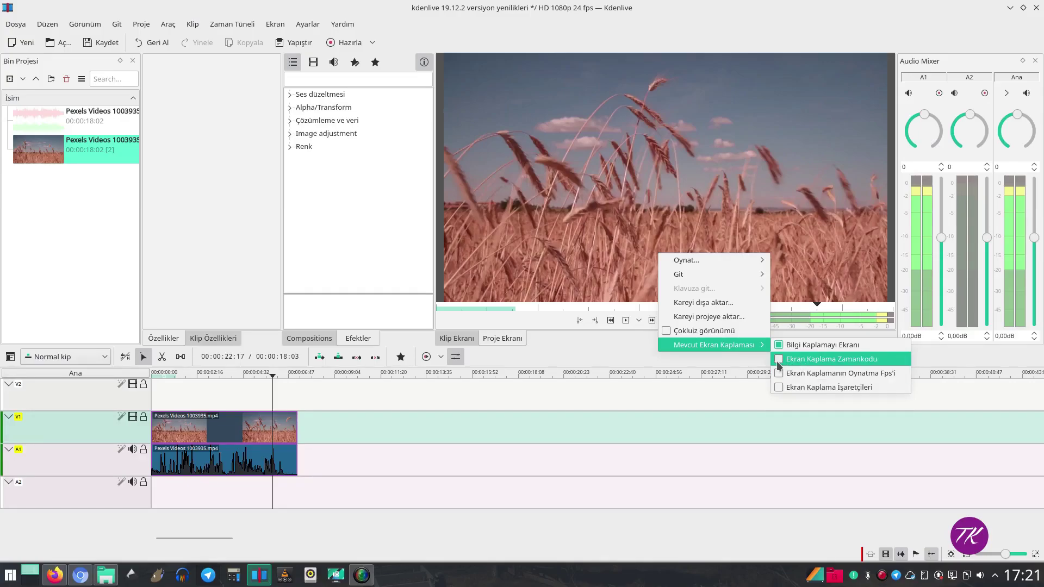
{"action": "left_click", "coordinate": [777, 360]}
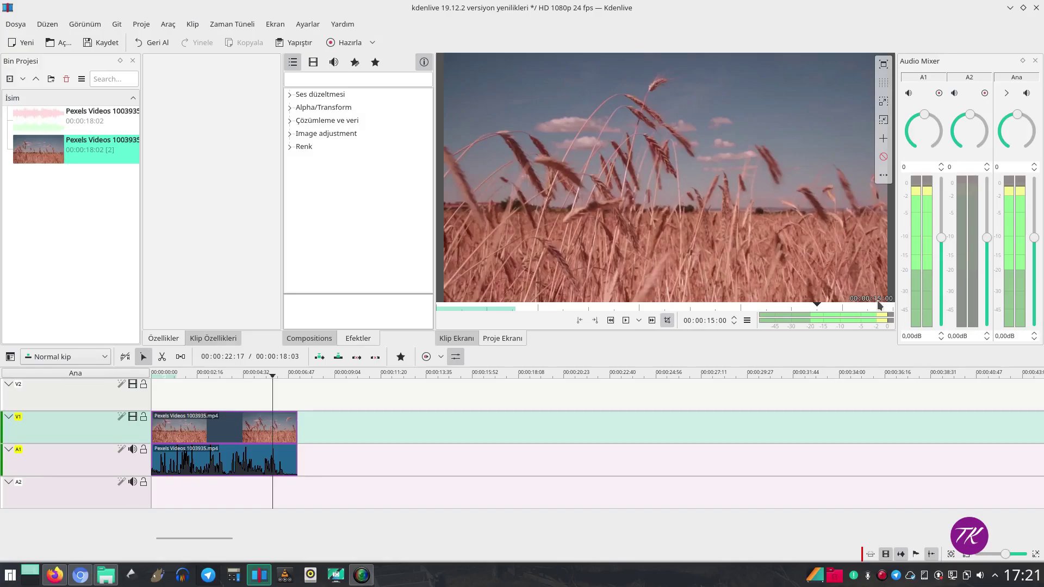
{"action": "right_click", "coordinate": [697, 275]}
{"action": "mouse_move", "coordinate": [732, 368]}
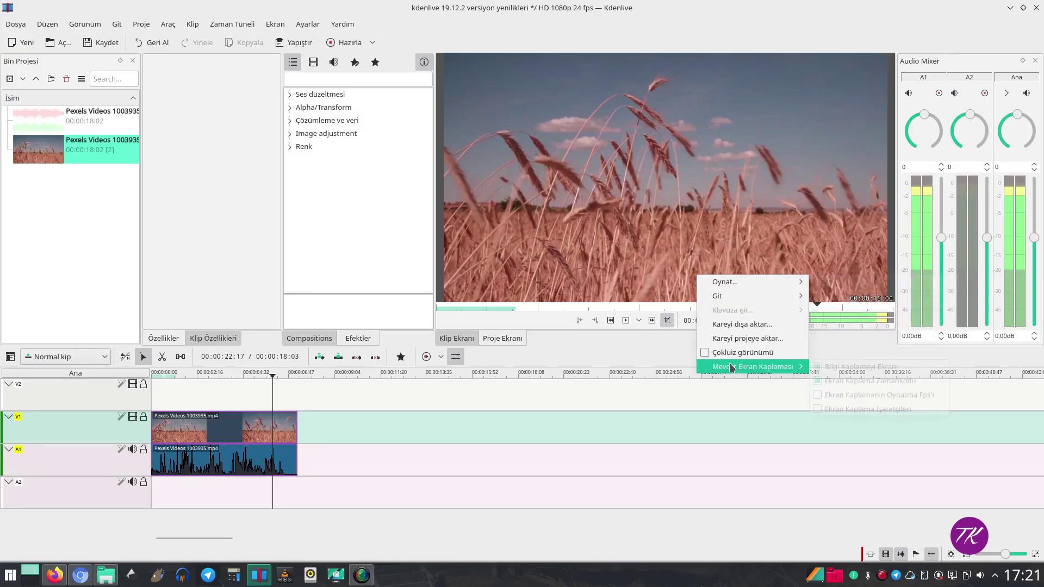
{"action": "left_click", "coordinate": [821, 397]}
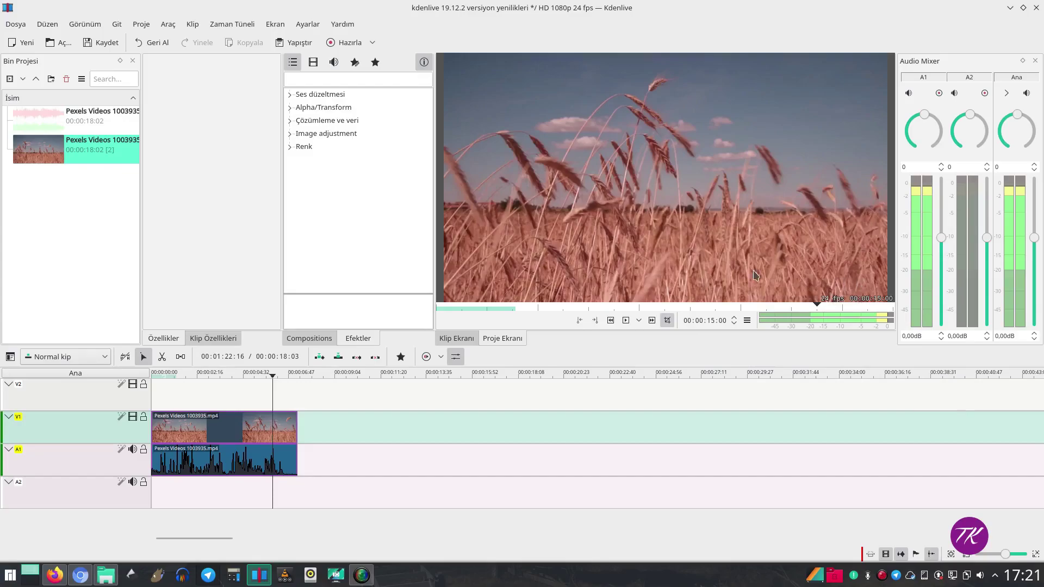
Step: Turn off the clip monitor's timecode and playback fps overlays
{"action": "right_click", "coordinate": [647, 261]}
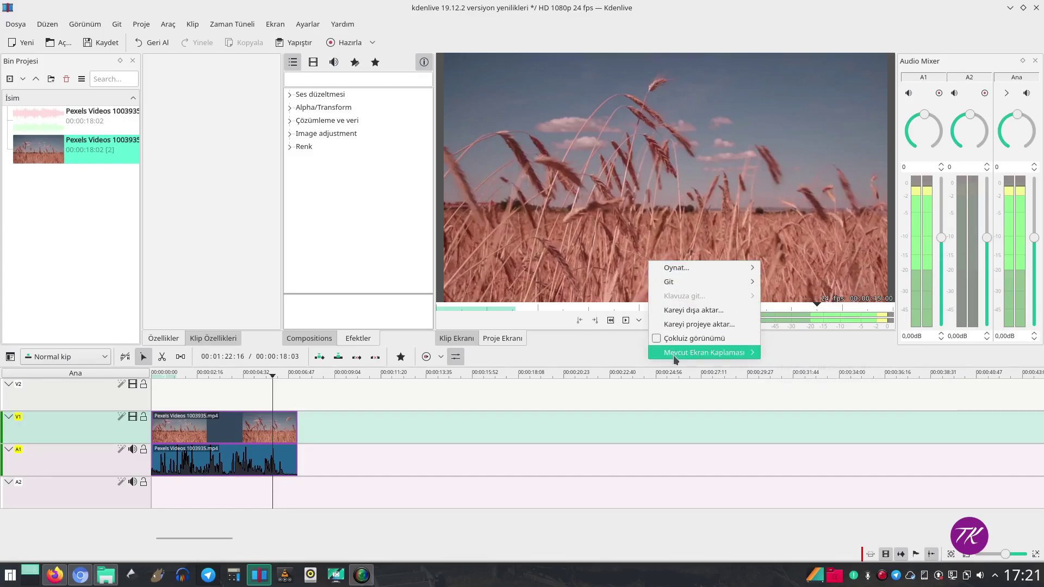
{"action": "mouse_move", "coordinate": [707, 353]}
{"action": "left_click", "coordinate": [785, 367]}
{"action": "right_click", "coordinate": [685, 252]}
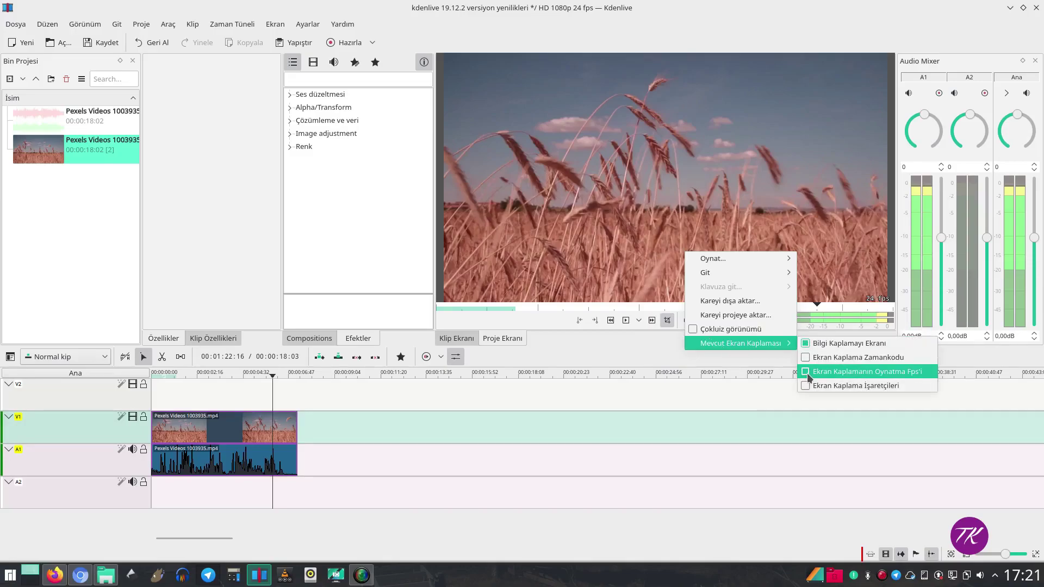
{"action": "left_click", "coordinate": [807, 373]}
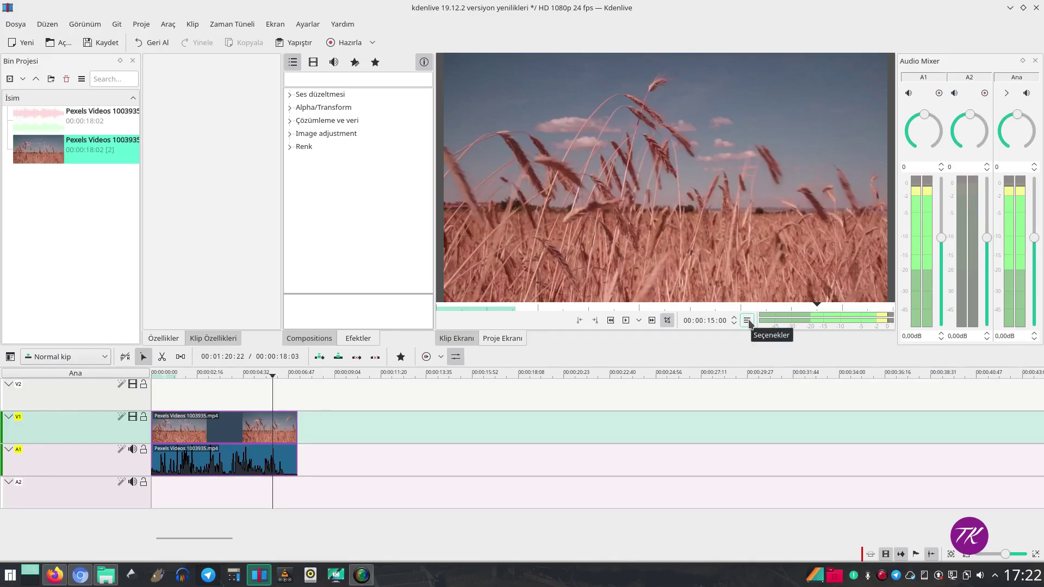
Step: Examine the clip monitor's options, keeping Ses seviyelerini göster enabled and checking the Ses volume slider, and close them
{"action": "left_click", "coordinate": [747, 322]}
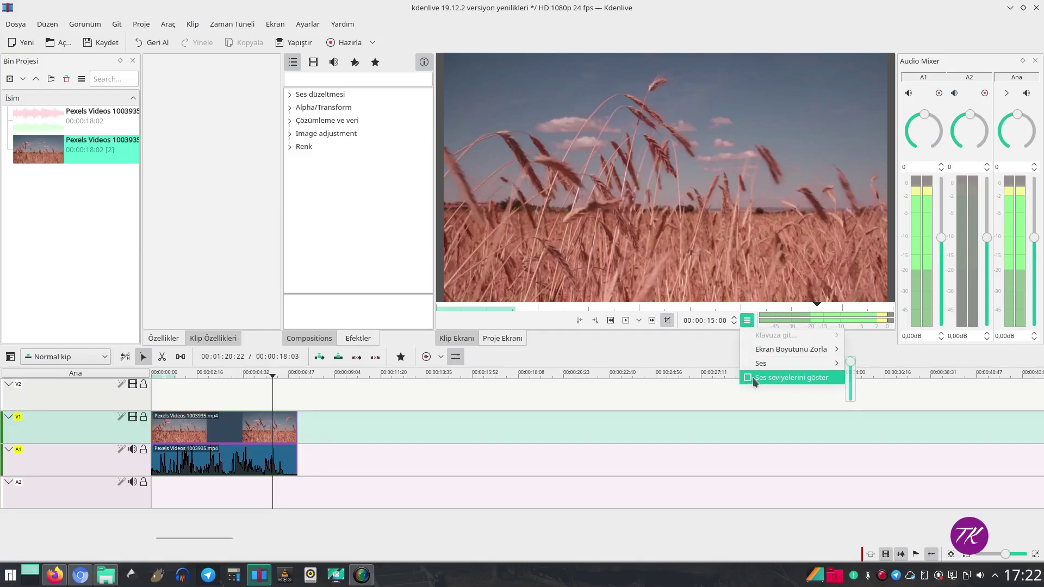
{"action": "left_click", "coordinate": [772, 378]}
{"action": "mouse_move", "coordinate": [763, 368]}
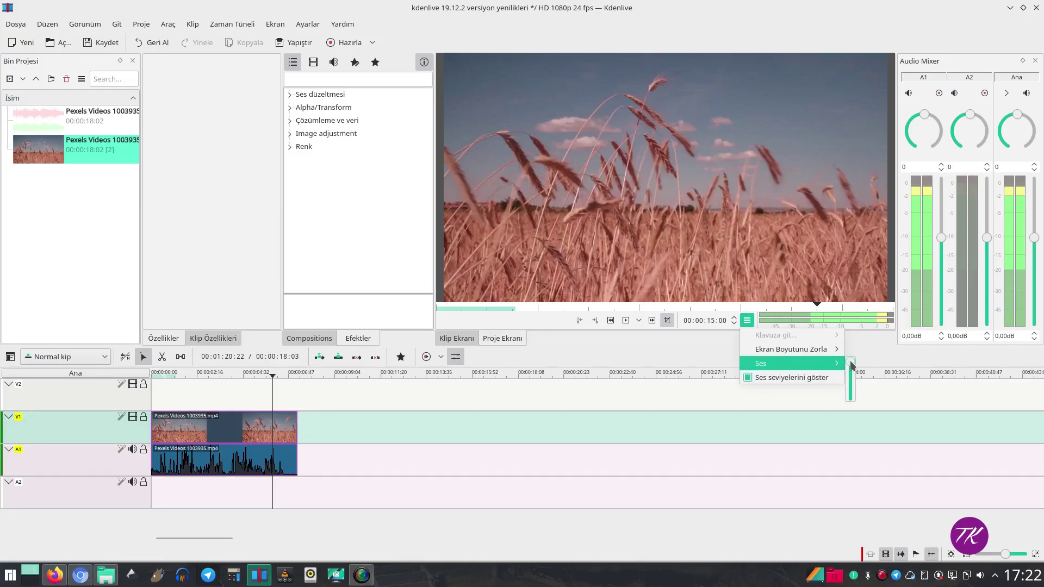
{"action": "mouse_move", "coordinate": [852, 365]}
{"action": "left_mouse_down"}
{"action": "mouse_move", "coordinate": [852, 400]}
{"action": "mouse_move", "coordinate": [852, 363]}
{"action": "left_mouse_up"}
{"action": "mouse_move", "coordinate": [840, 353]}
{"action": "key", "text": "Escape"}
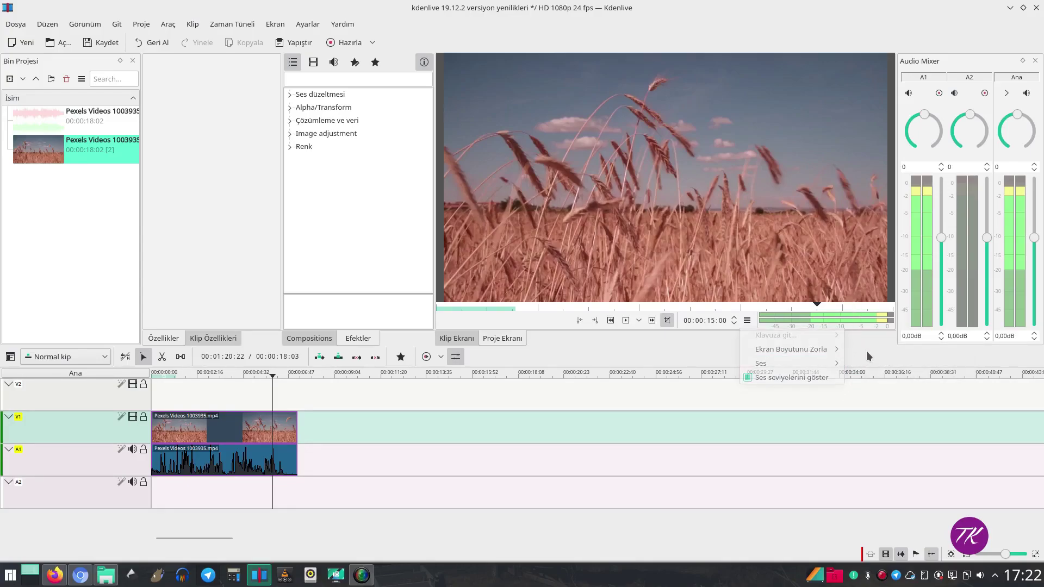
{"action": "key", "text": "Escape"}
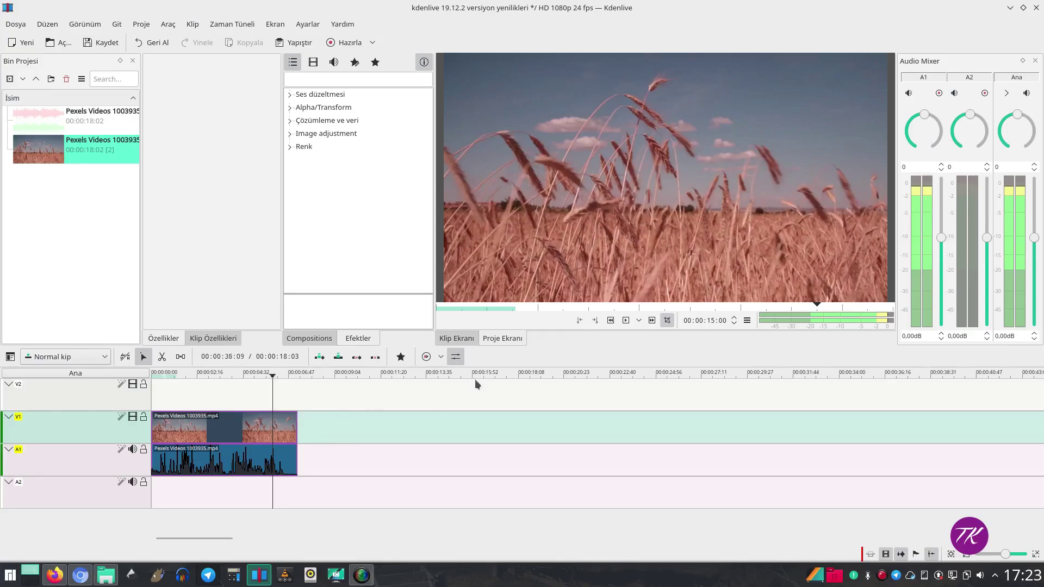
Step: Set the timeline toolbar's icon size to Büyük (32x32)
{"action": "right_click", "coordinate": [500, 359]}
{"action": "mouse_move", "coordinate": [507, 374]}
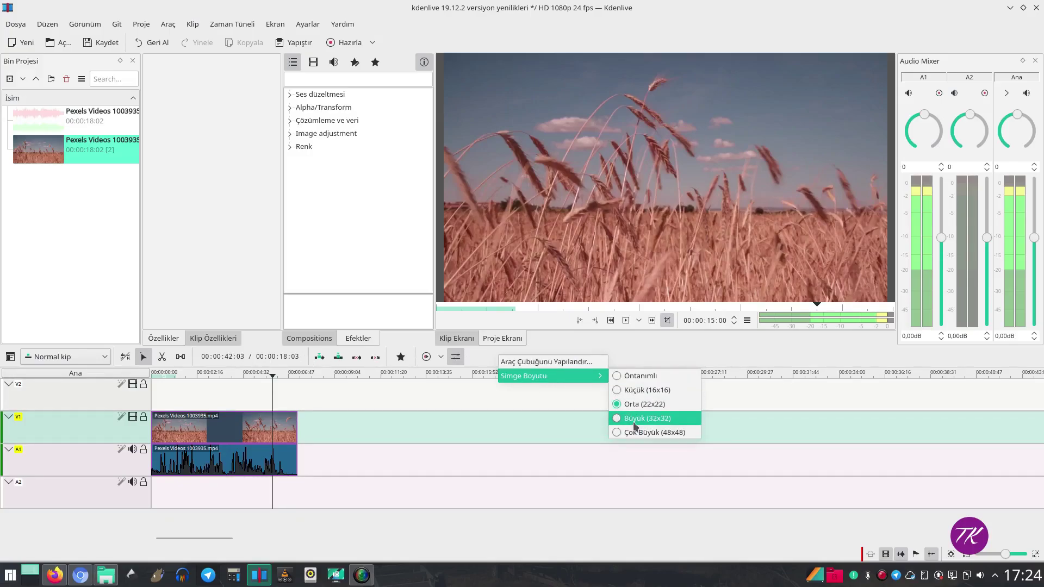
{"action": "left_click", "coordinate": [642, 418]}
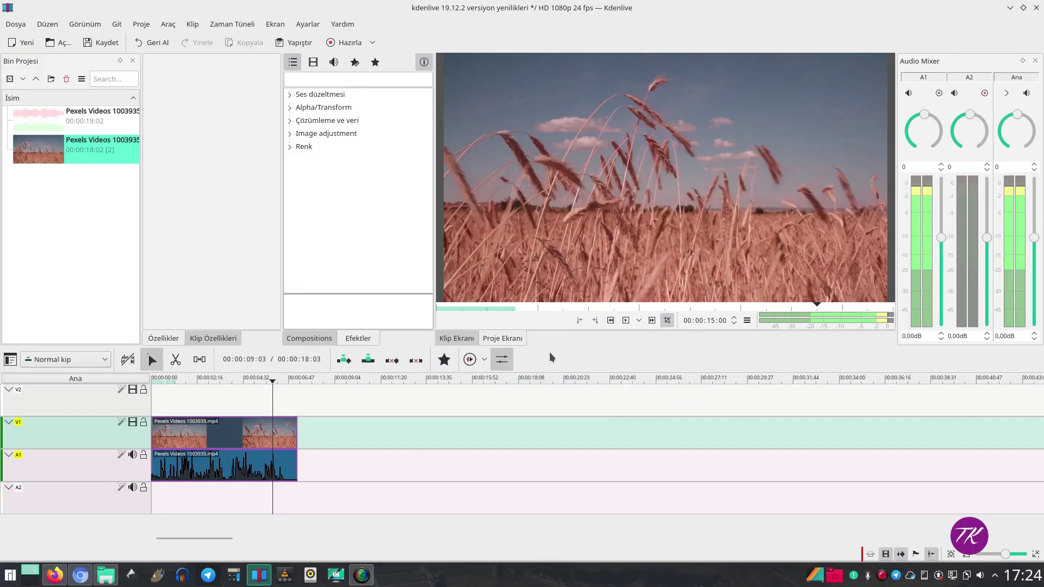
Step: Set the timeline toolbar's icon size to Orta (22x22)
{"action": "right_click", "coordinate": [556, 358]}
{"action": "mouse_move", "coordinate": [566, 380]}
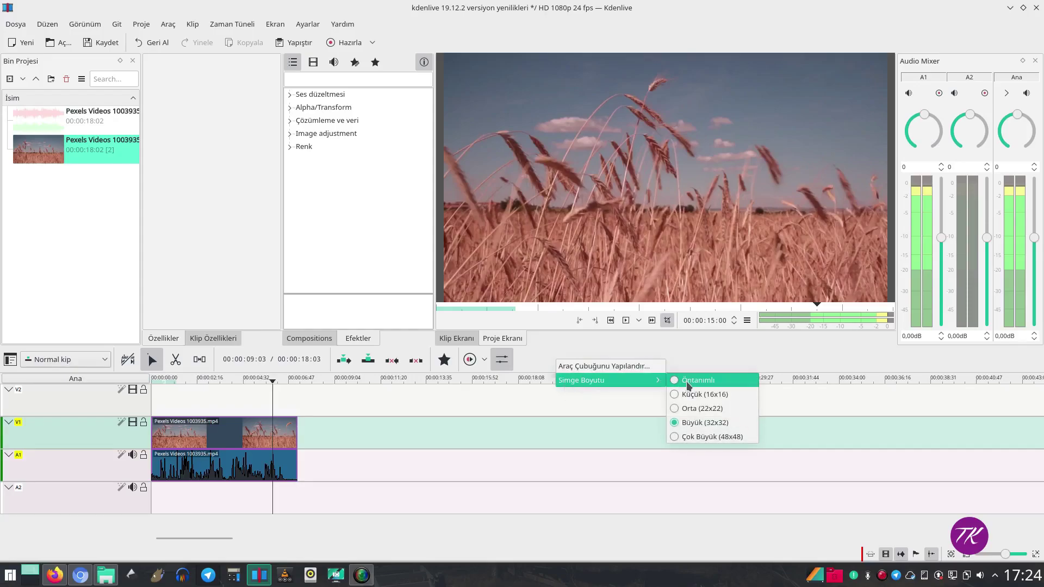
{"action": "left_click", "coordinate": [679, 409]}
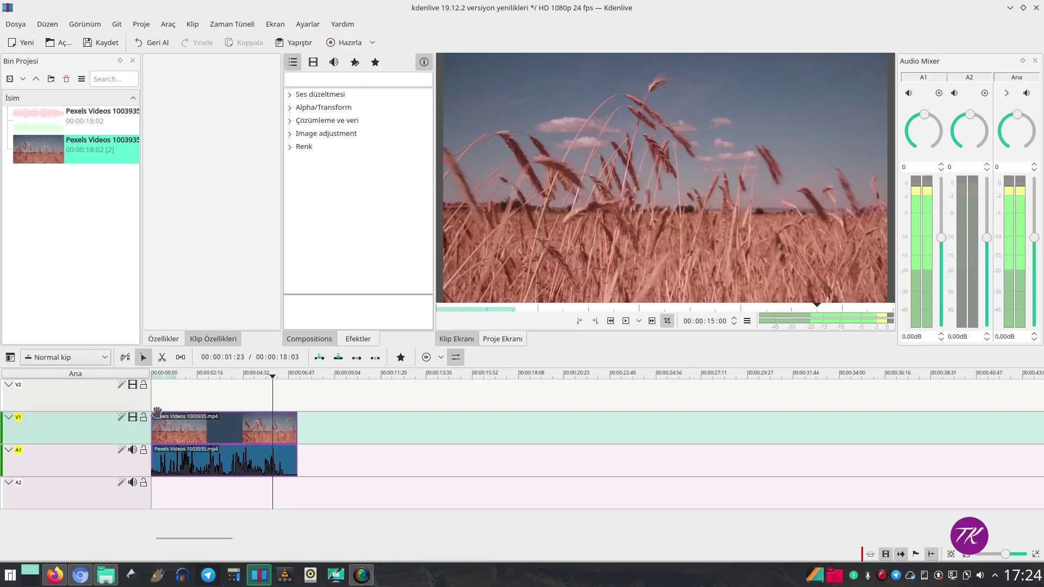
Step: Check the track name editing field on V2, leaving the name blank, and move the playhead to 00:00:01:19
{"action": "left_click", "coordinate": [34, 397]}
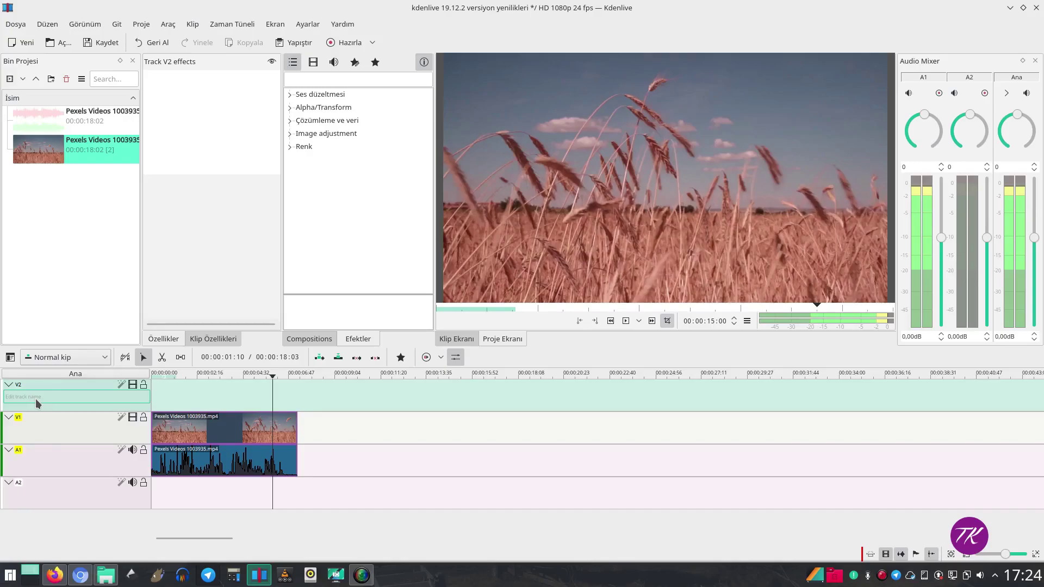
{"action": "left_click", "coordinate": [25, 397]}
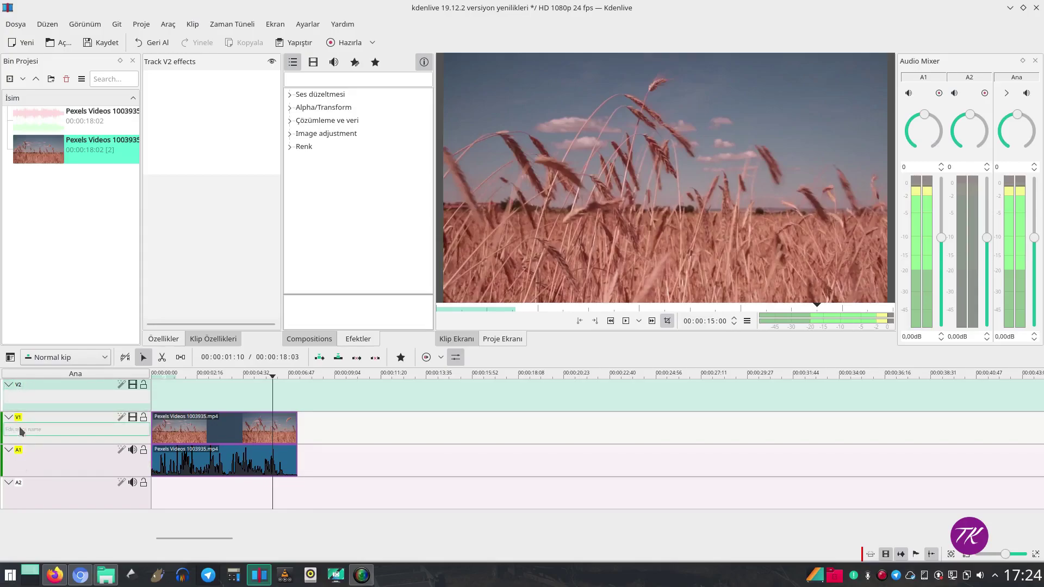
{"action": "left_click", "coordinate": [167, 399]}
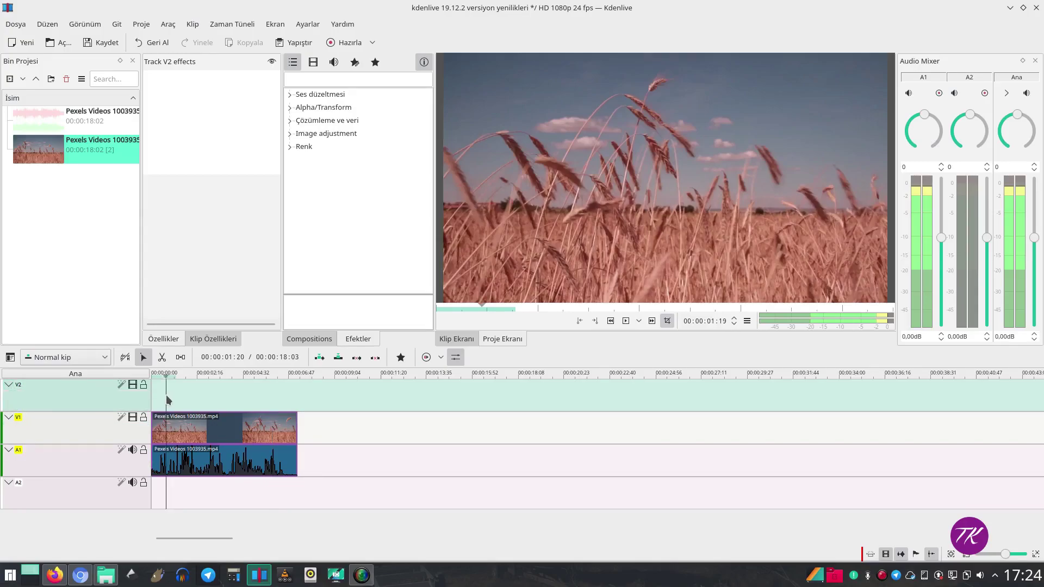
Step: Collapse the V2, V1, A1 and A2 tracks, and expand all four again
{"action": "left_click", "coordinate": [9, 386]}
{"action": "left_click", "coordinate": [8, 395]}
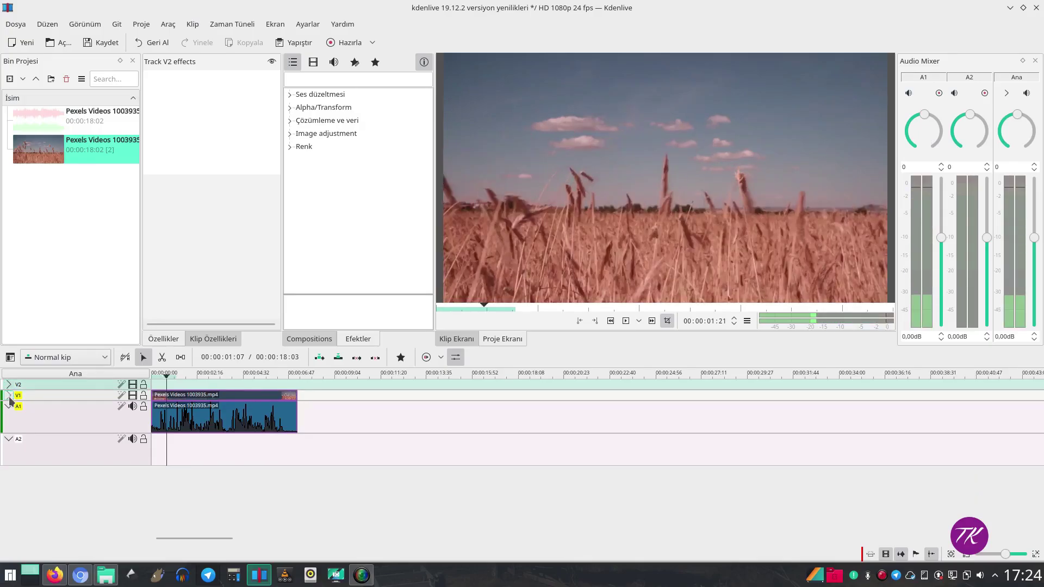
{"action": "left_click", "coordinate": [8, 407]}
{"action": "left_click", "coordinate": [10, 418]}
{"action": "left_click", "coordinate": [9, 418]}
{"action": "left_click", "coordinate": [9, 407]}
{"action": "left_click", "coordinate": [9, 396]}
{"action": "left_click", "coordinate": [10, 385]}
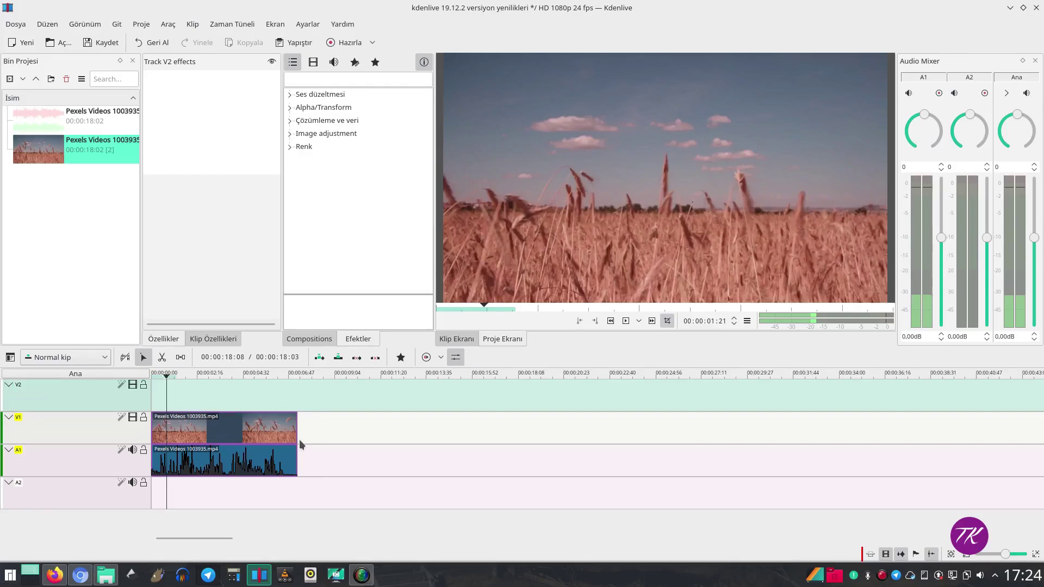
Step: Check the timeline's zooming behaviour by repeatedly zooming out and back in
{"action": "scroll", "coordinate": [302, 441], "scroll_direction": "down", "scroll_amount": 10}
{"action": "scroll", "coordinate": [309, 448], "scroll_direction": "up", "scroll_amount": 10}
{"action": "scroll", "coordinate": [394, 441], "scroll_direction": "down", "scroll_amount": 10}
{"action": "scroll", "coordinate": [394, 451], "scroll_direction": "up", "scroll_amount": 10}
{"action": "scroll", "coordinate": [369, 447], "scroll_direction": "down", "scroll_amount": 5}
{"action": "scroll", "coordinate": [366, 448], "scroll_direction": "up", "scroll_amount": 5}
{"action": "scroll", "coordinate": [366, 449], "scroll_direction": "down", "scroll_amount": 2}
{"action": "scroll", "coordinate": [365, 448], "scroll_direction": "up", "scroll_amount": 2}
Step: Move the clip on V1 and A1 to the playhead and ungroup its video and audio parts
{"action": "left_click", "coordinate": [253, 424]}
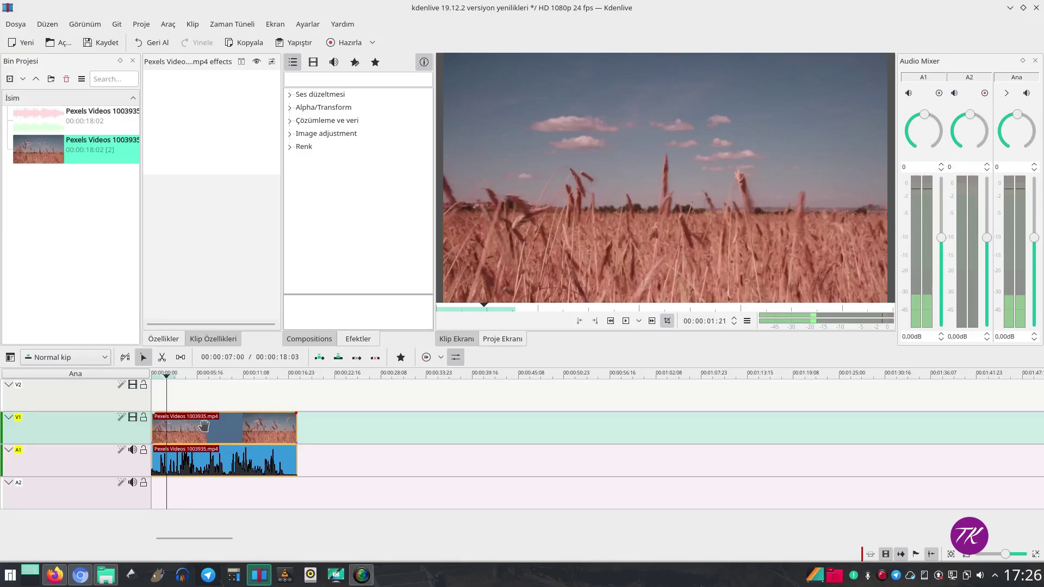
{"action": "mouse_move", "coordinate": [201, 426]}
{"action": "left_mouse_down"}
{"action": "mouse_move", "coordinate": [280, 436]}
{"action": "mouse_move", "coordinate": [212, 436]}
{"action": "left_mouse_up"}
{"action": "right_click", "coordinate": [226, 435]}
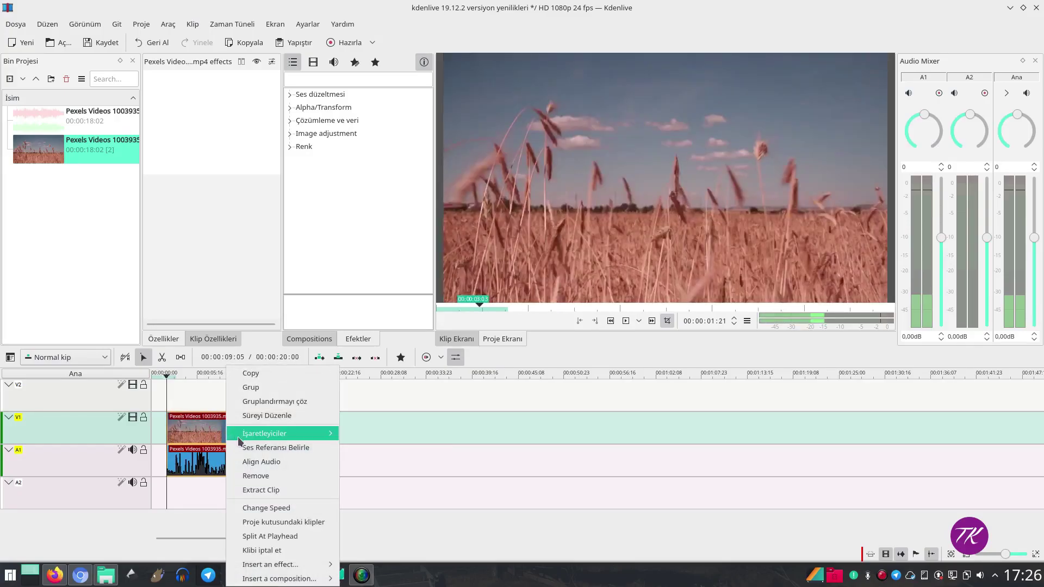
{"action": "left_click", "coordinate": [295, 404]}
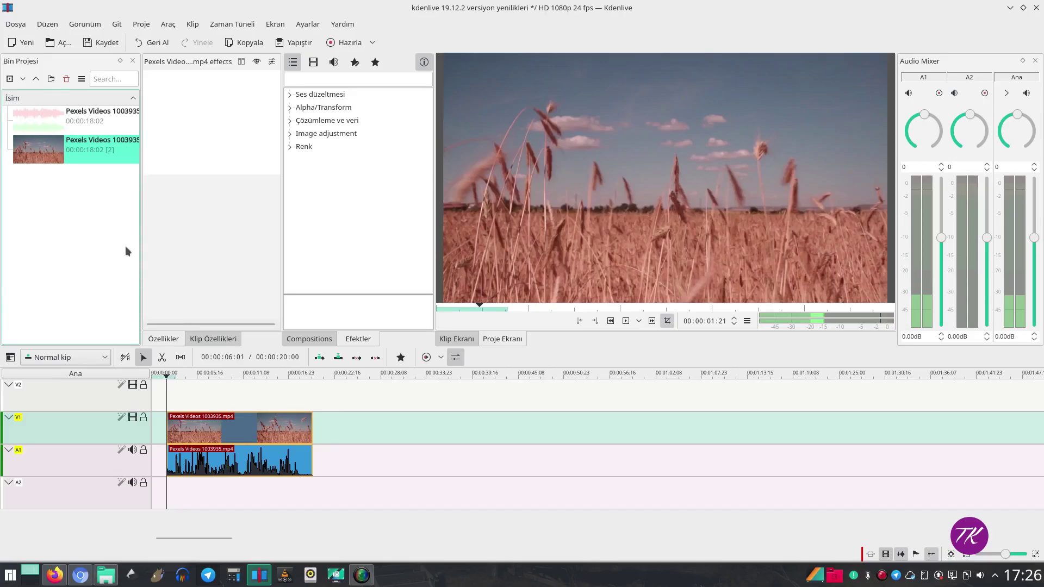
Step: Insert the bin's video clip after the first clip on V2 and A2, and move it to V1 and A1
{"action": "left_click", "coordinate": [33, 155]}
{"action": "left_click_drag", "start_coordinate": [34, 155], "coordinate": [375, 405]}
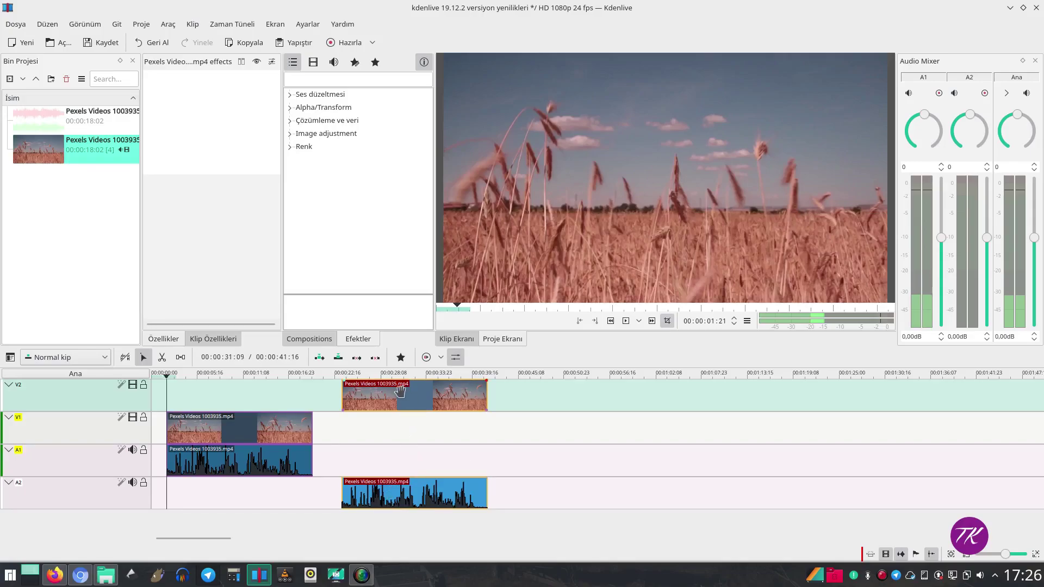
{"action": "left_click_drag", "start_coordinate": [390, 393], "coordinate": [383, 394]}
{"action": "left_click_drag", "start_coordinate": [383, 400], "coordinate": [386, 432]}
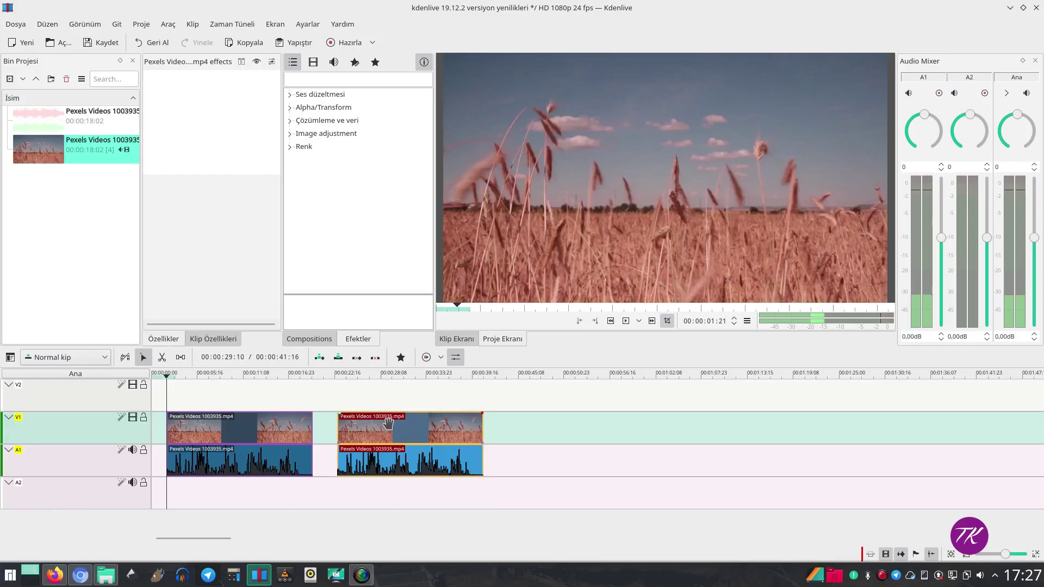
Step: Move the second clip back up to V2 and A2 and ungroup its video and audio parts
{"action": "left_click_drag", "start_coordinate": [409, 430], "coordinate": [410, 405]}
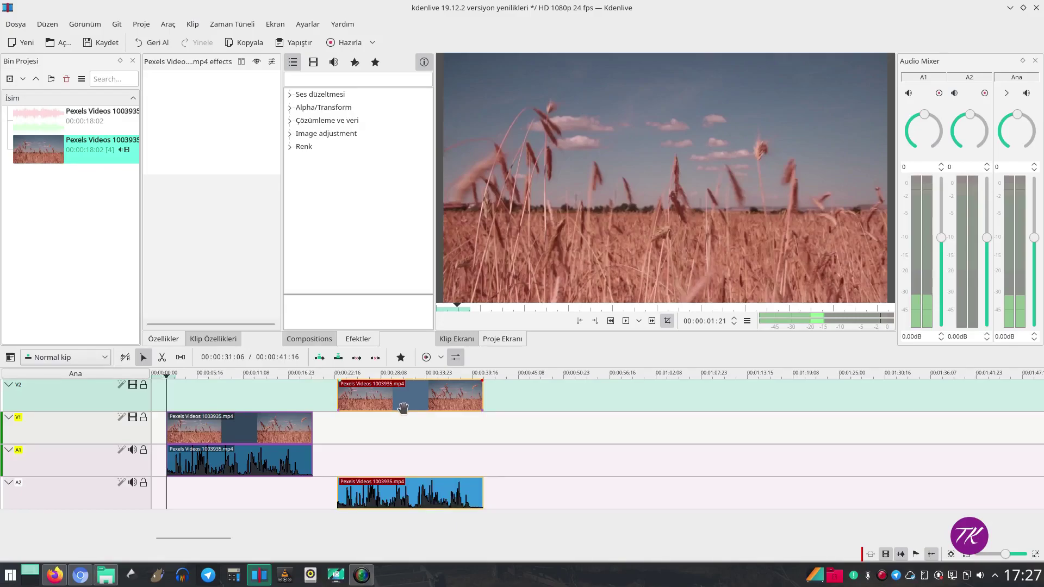
{"action": "right_click", "coordinate": [411, 398]}
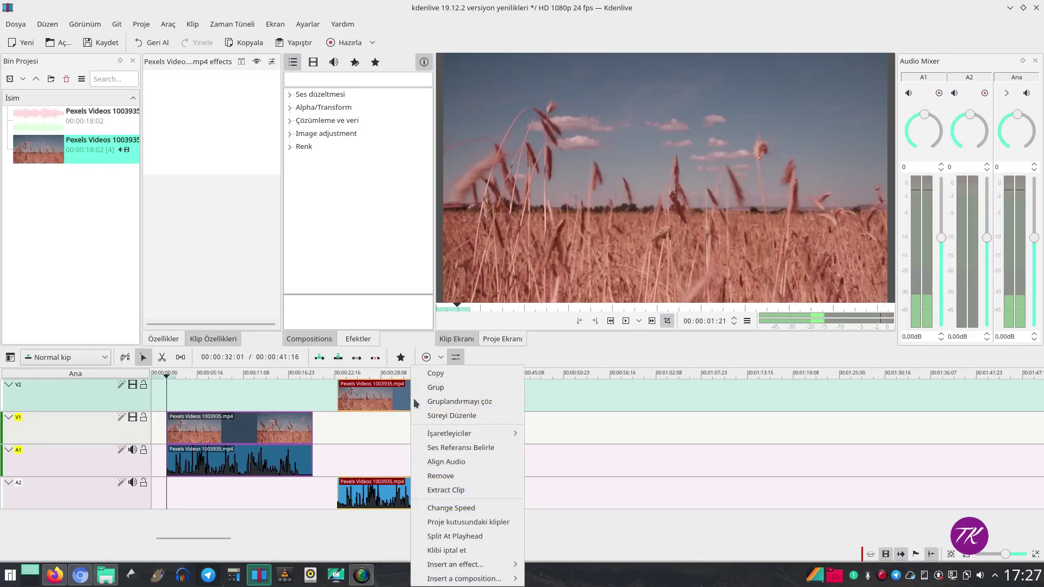
{"action": "left_click", "coordinate": [442, 406]}
Step: Move the second clip's audio to A1 and its video to V1, shifting both closer to the first clip
{"action": "mouse_move", "coordinate": [469, 398]}
{"action": "left_mouse_down"}
{"action": "mouse_move", "coordinate": [592, 398]}
{"action": "mouse_move", "coordinate": [468, 398]}
{"action": "left_mouse_up"}
{"action": "left_click_drag", "start_coordinate": [403, 494], "coordinate": [403, 457]}
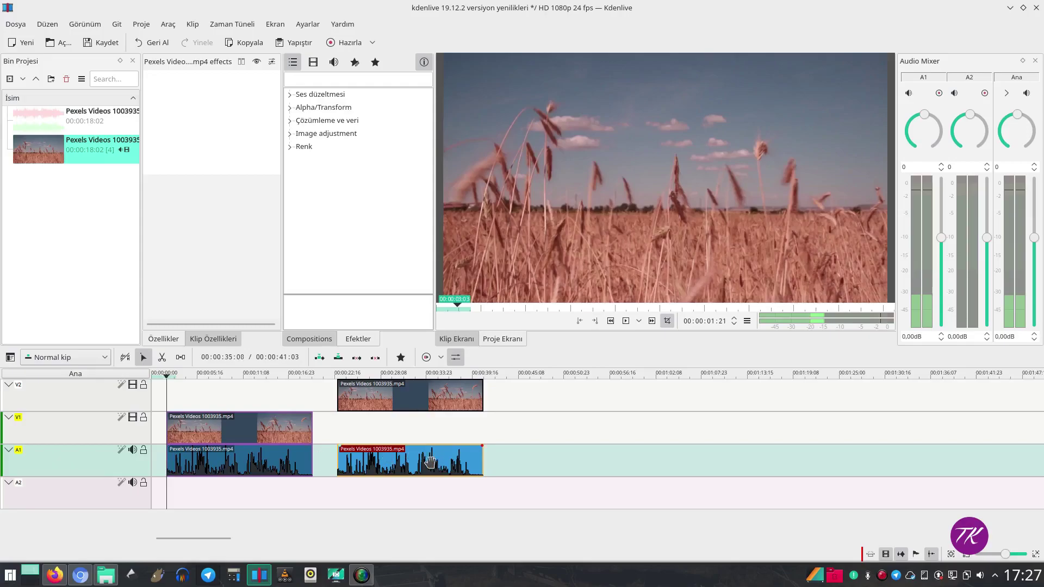
{"action": "left_click_drag", "start_coordinate": [418, 457], "coordinate": [387, 433]}
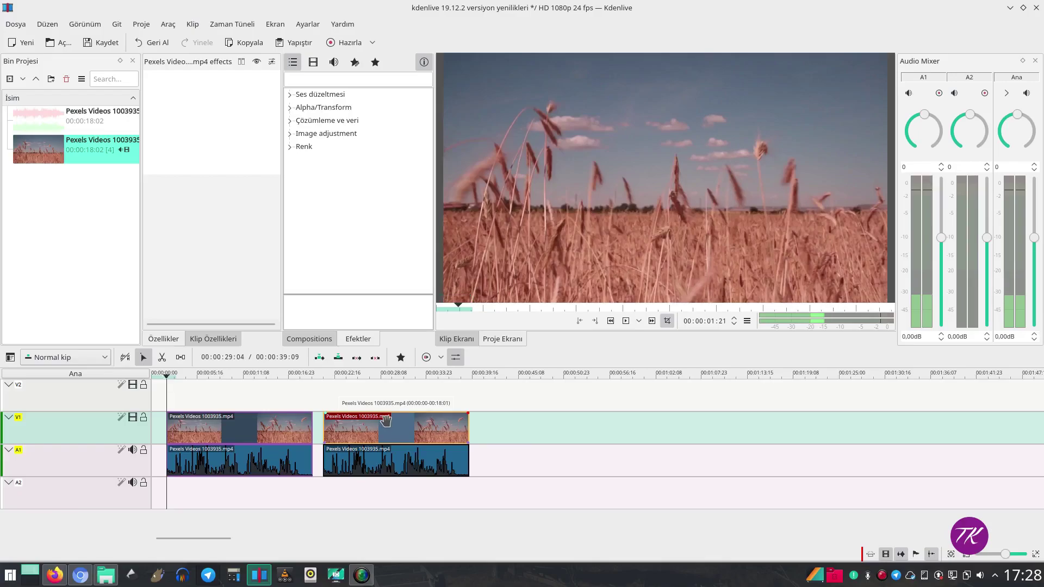
Step: Delete the second clip and place a new copy from the bin on V2 and A2, aligned with the first clip
{"action": "left_click", "coordinate": [387, 452]}
{"action": "key", "text": "Delete"}
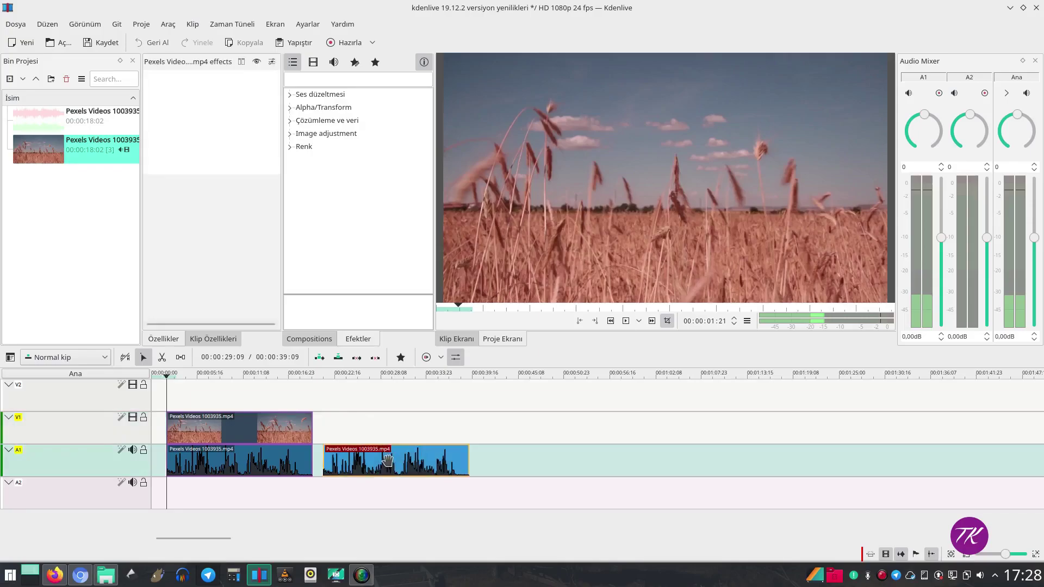
{"action": "left_click_drag", "start_coordinate": [59, 148], "coordinate": [230, 400]}
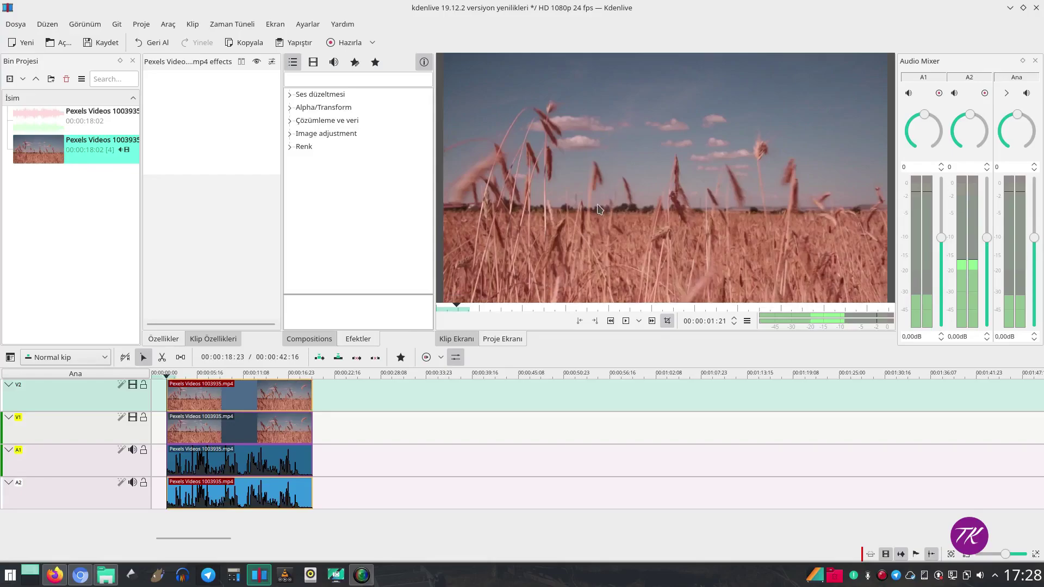
Step: Turn on the multitrack view (Çokluiz görünümü) in the project monitor
{"action": "right_click", "coordinate": [604, 168]}
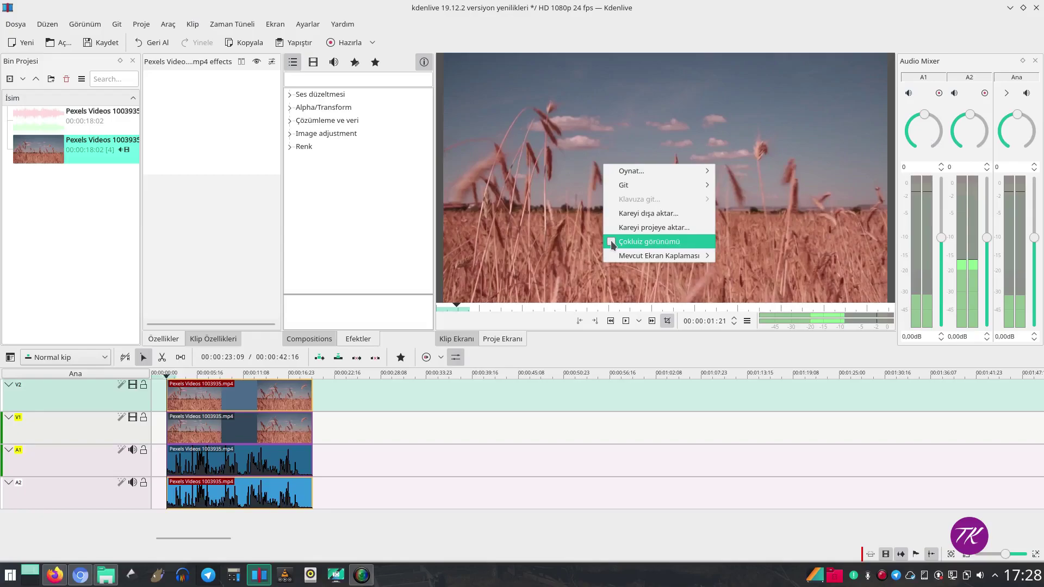
{"action": "left_click", "coordinate": [275, 24]}
{"action": "left_click", "coordinate": [274, 23]}
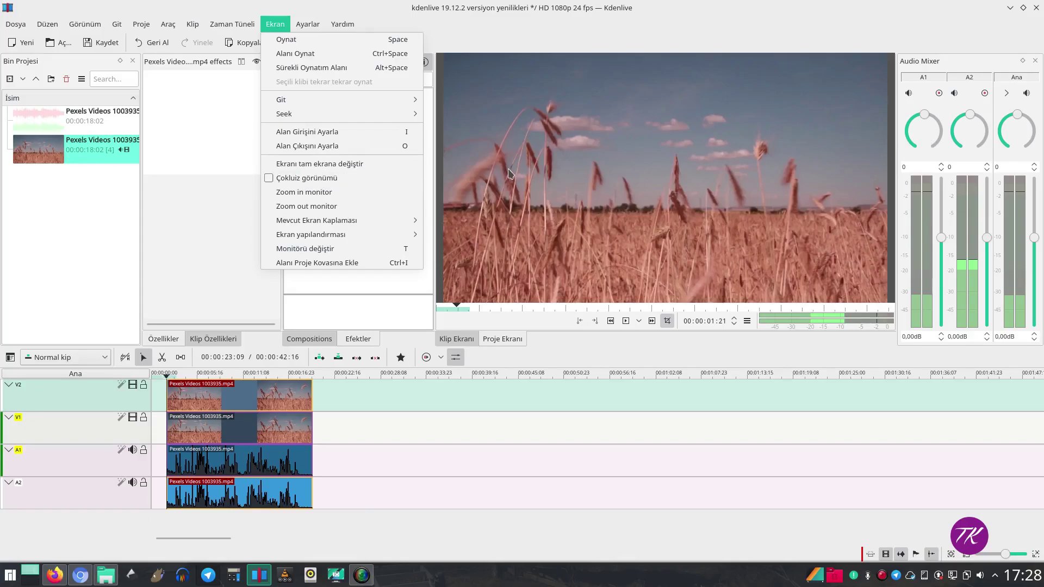
{"action": "left_click", "coordinate": [305, 178]}
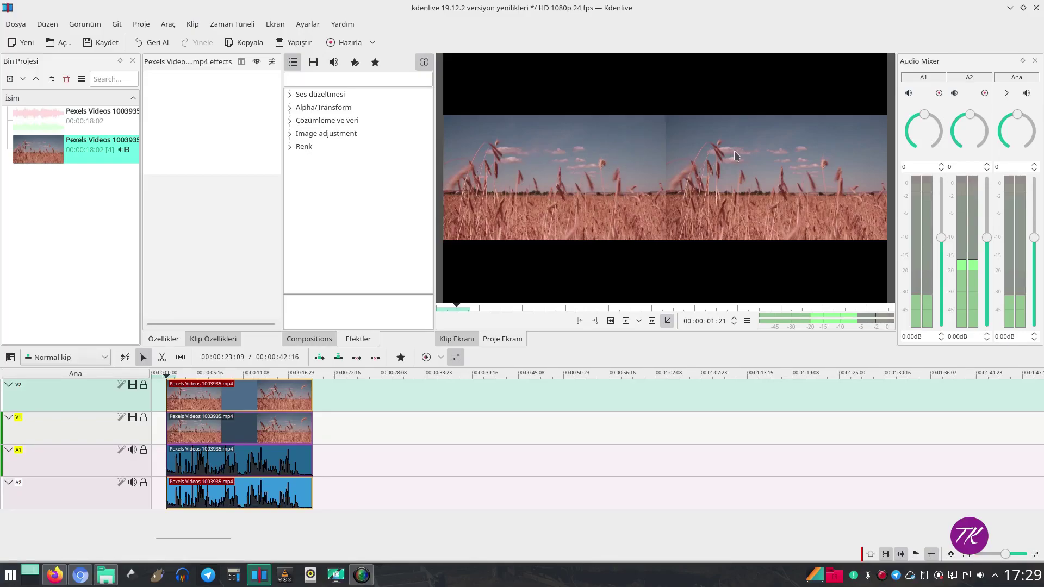
Step: Play the stacked clips briefly in the multitrack view, stop playback and turn Çokluiz görünümü off
{"action": "key", "text": "space"}
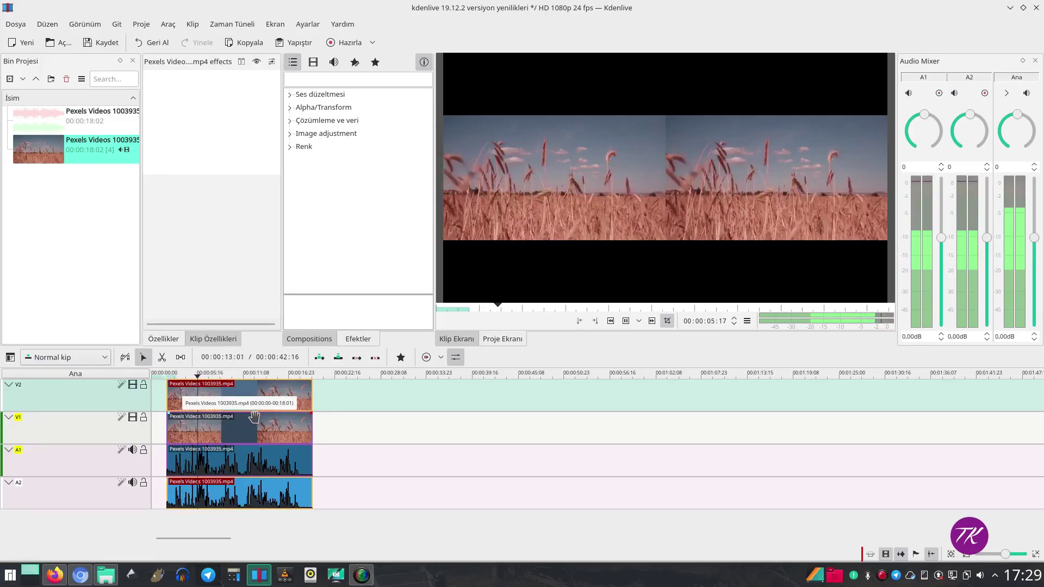
{"action": "key", "text": "space"}
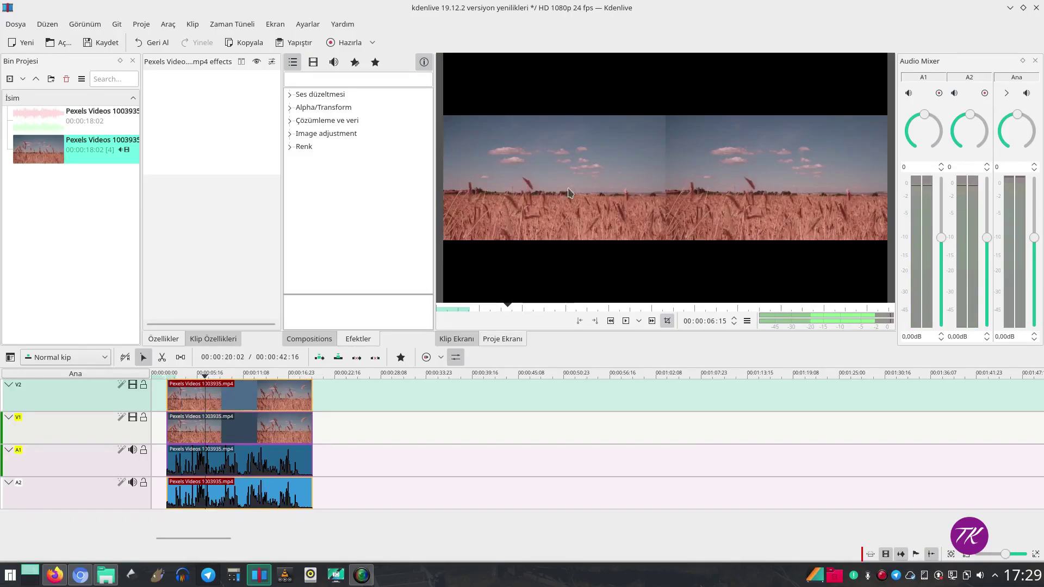
{"action": "right_click", "coordinate": [577, 181]}
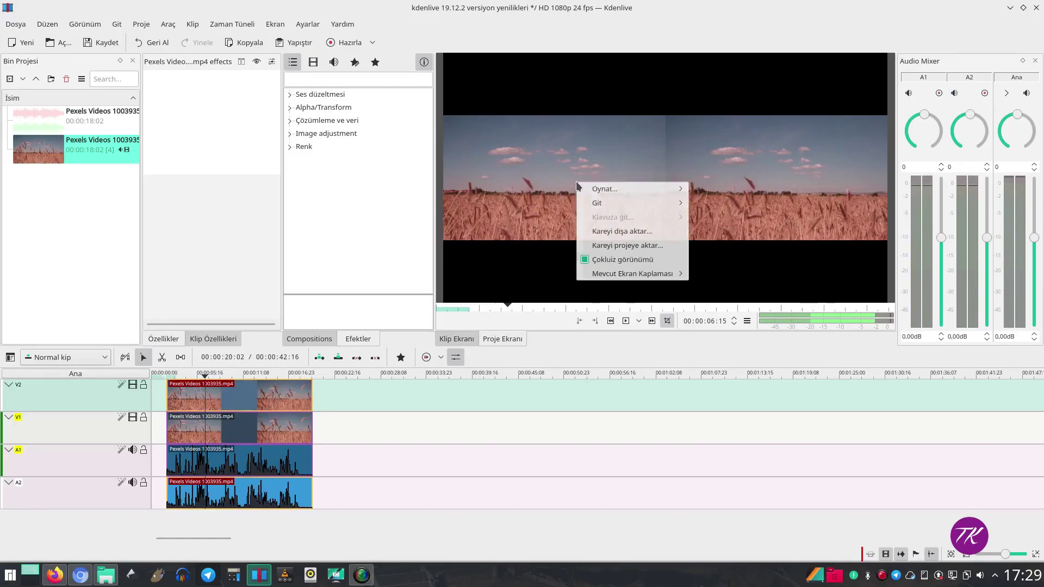
{"action": "left_click", "coordinate": [584, 259]}
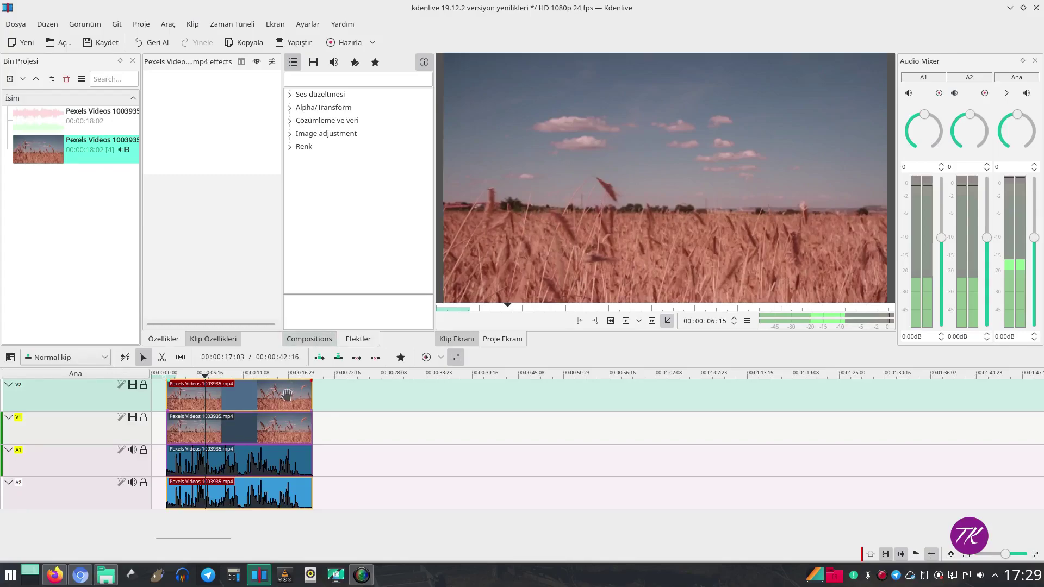
Step: Move the V2 and A2 clip beyond the end of the first clip, and add a timeline guide at 00:00:06:15
{"action": "left_click_drag", "start_coordinate": [278, 399], "coordinate": [506, 397]}
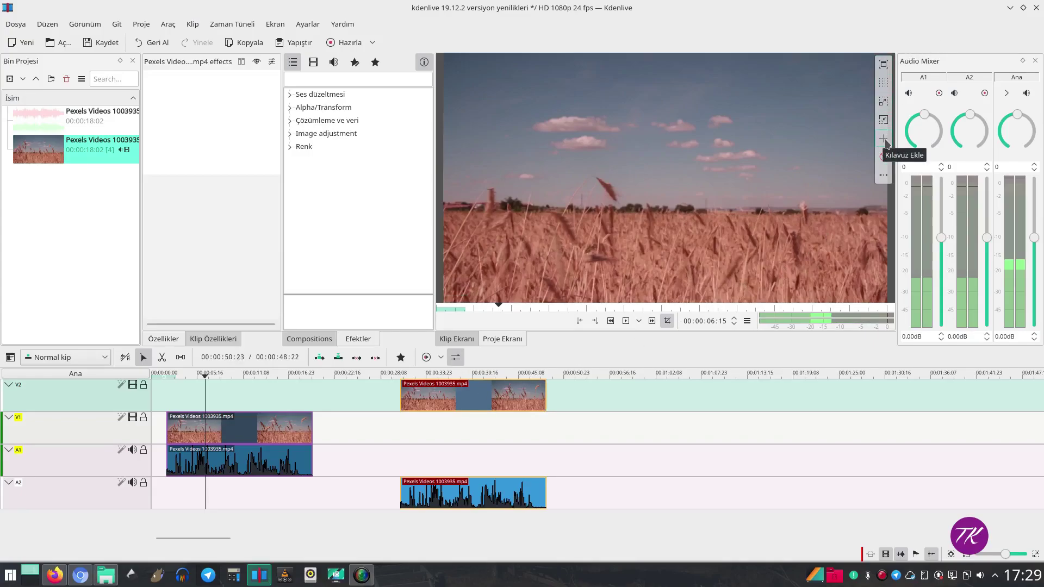
{"action": "left_click", "coordinate": [232, 24]}
{"action": "mouse_move", "coordinate": [282, 149]}
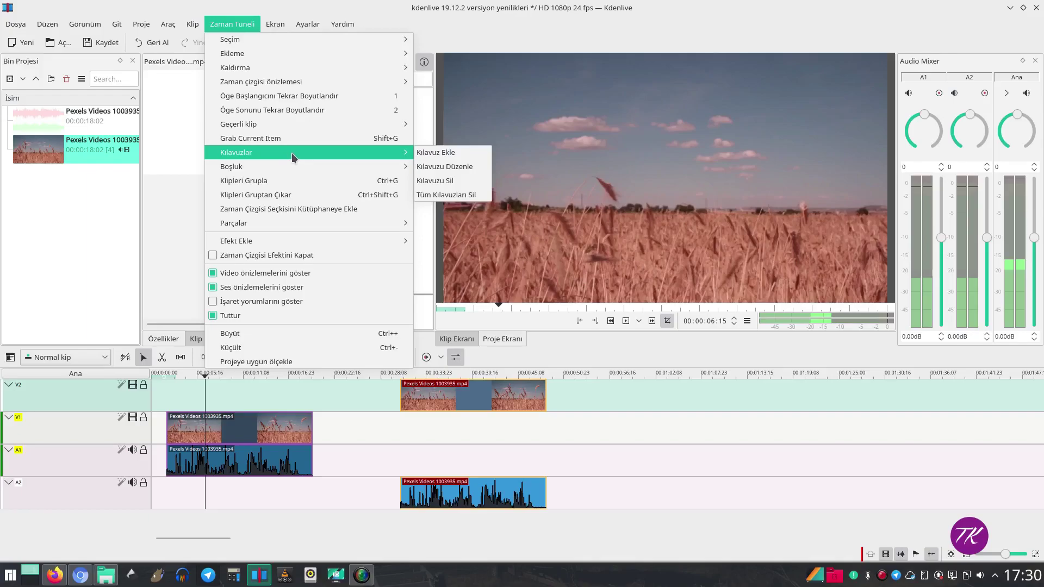
{"action": "left_click", "coordinate": [434, 154]}
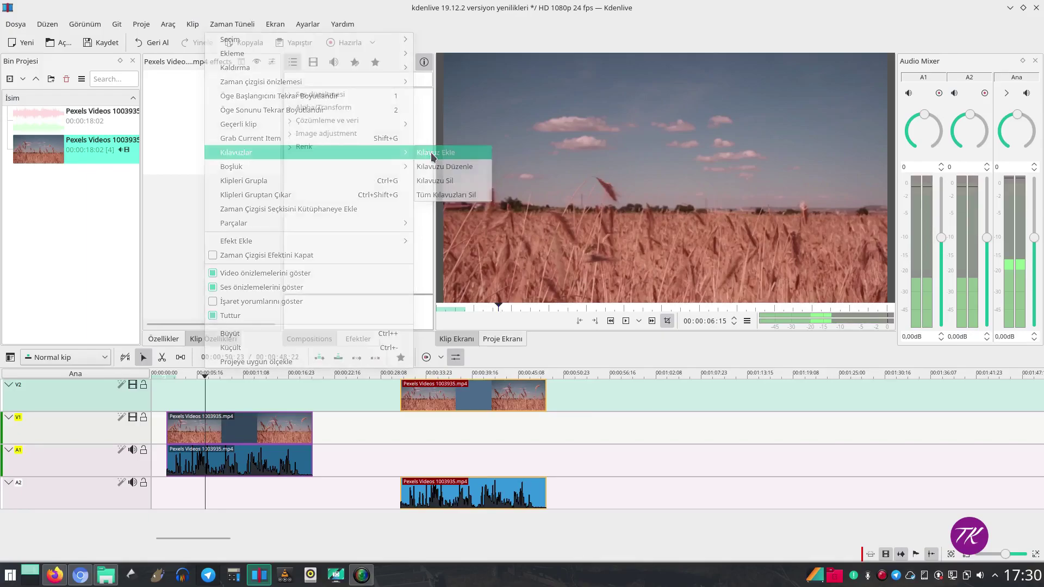
Step: Move the playhead to 00:00:08:09 and delete all guides from the timeline
{"action": "left_click", "coordinate": [206, 375]}
{"action": "left_click", "coordinate": [219, 378]}
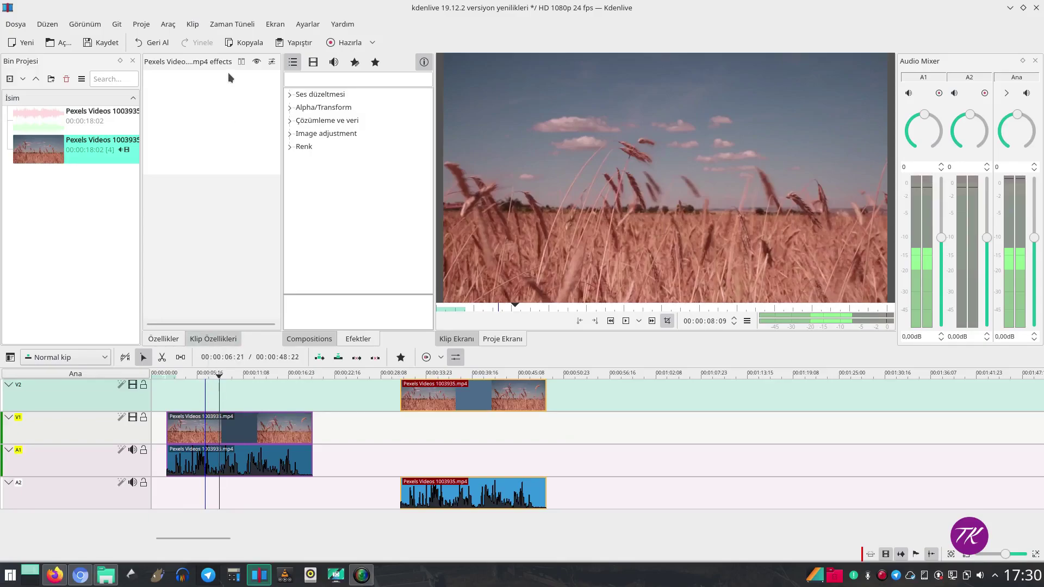
{"action": "left_click", "coordinate": [233, 24]}
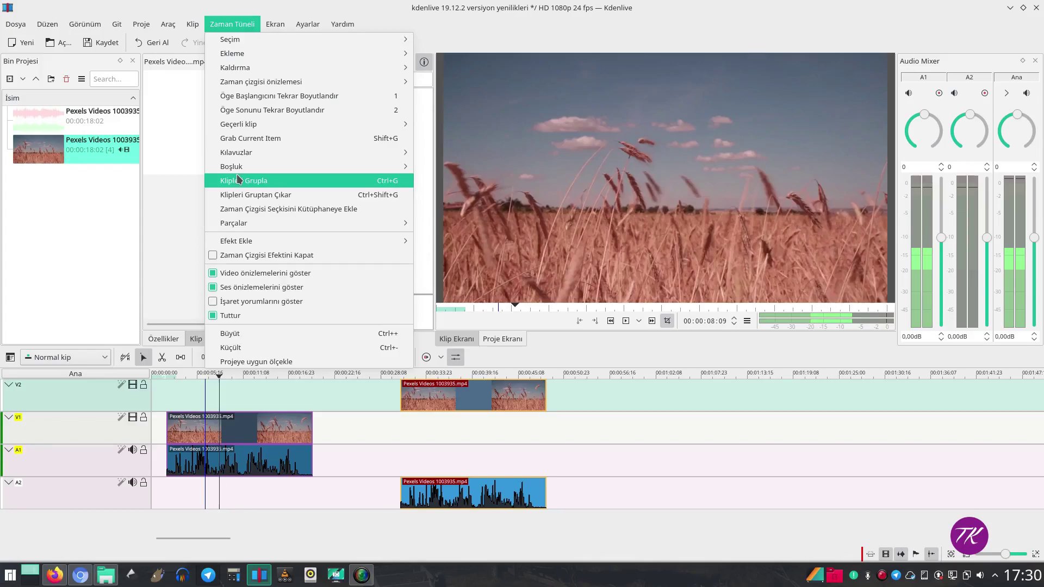
{"action": "mouse_move", "coordinate": [314, 156]}
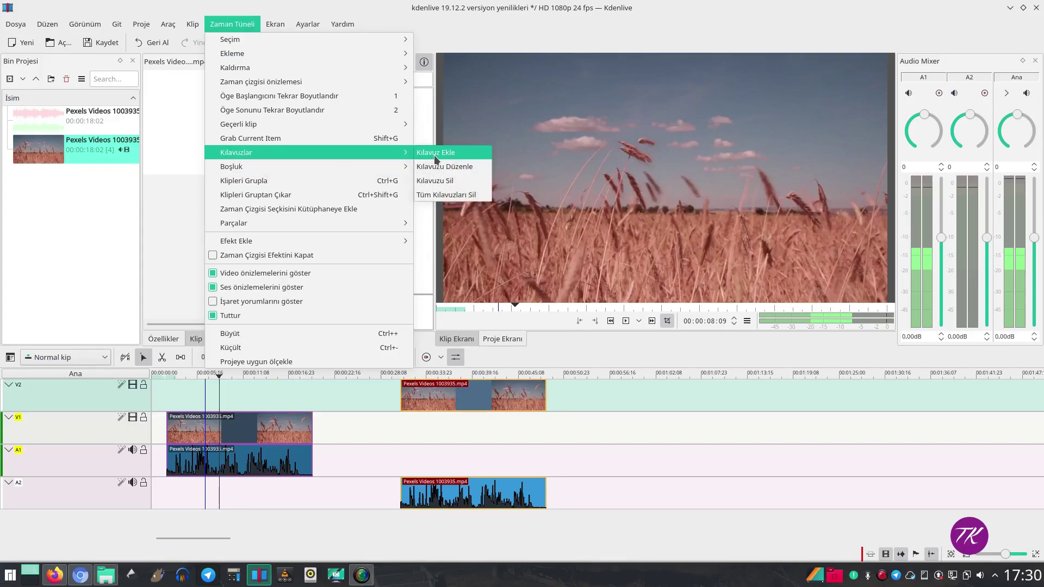
{"action": "left_click", "coordinate": [430, 196]}
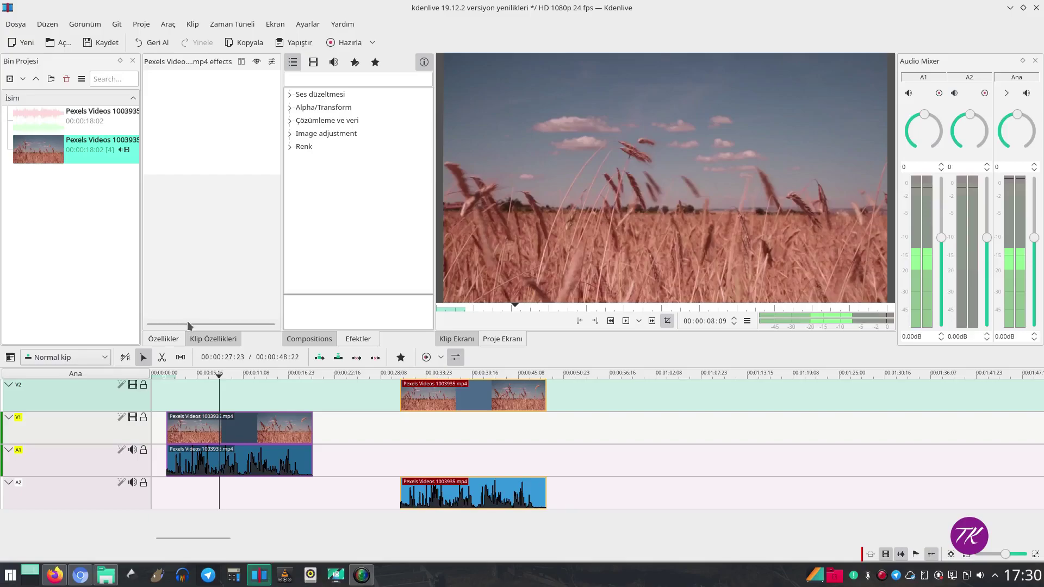
Step: Add a timeline guide at 00:00:08:09
{"action": "left_click", "coordinate": [232, 24]}
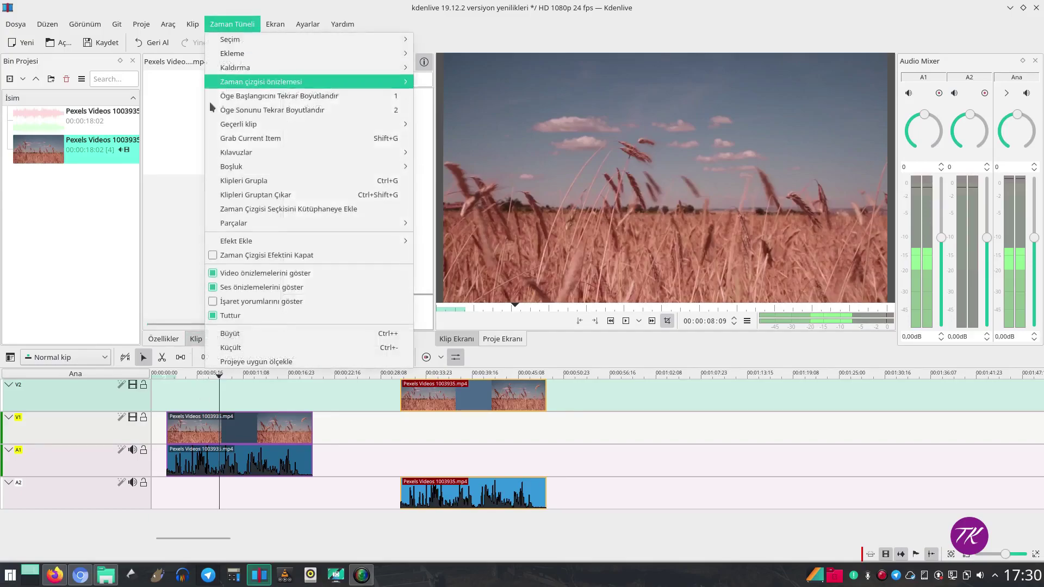
{"action": "mouse_move", "coordinate": [251, 157]}
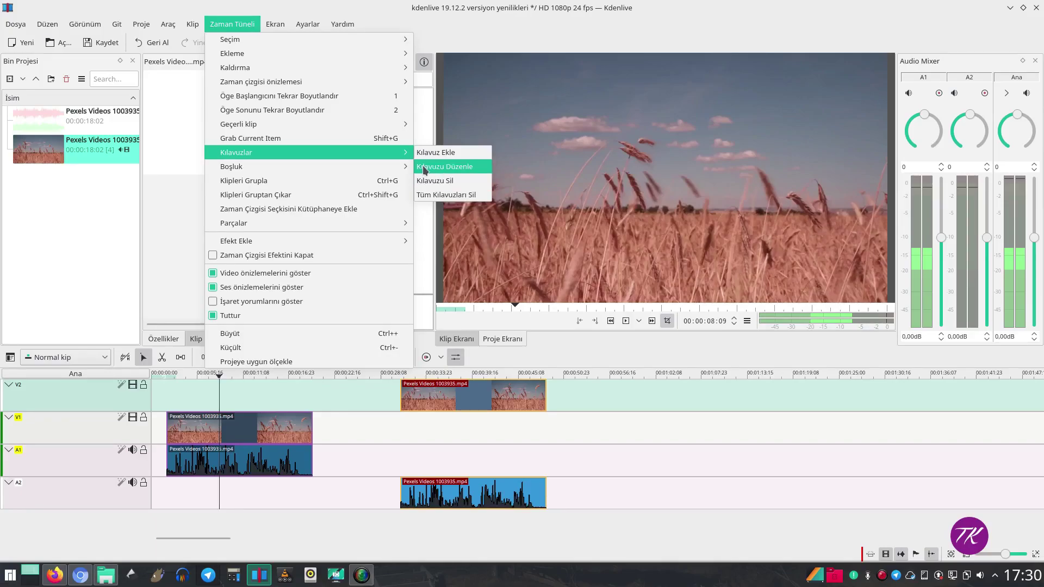
{"action": "left_click", "coordinate": [439, 153]}
Step: Add a second timeline guide at 00:00:13:12
{"action": "left_click", "coordinate": [260, 375]}
{"action": "left_click", "coordinate": [232, 24]}
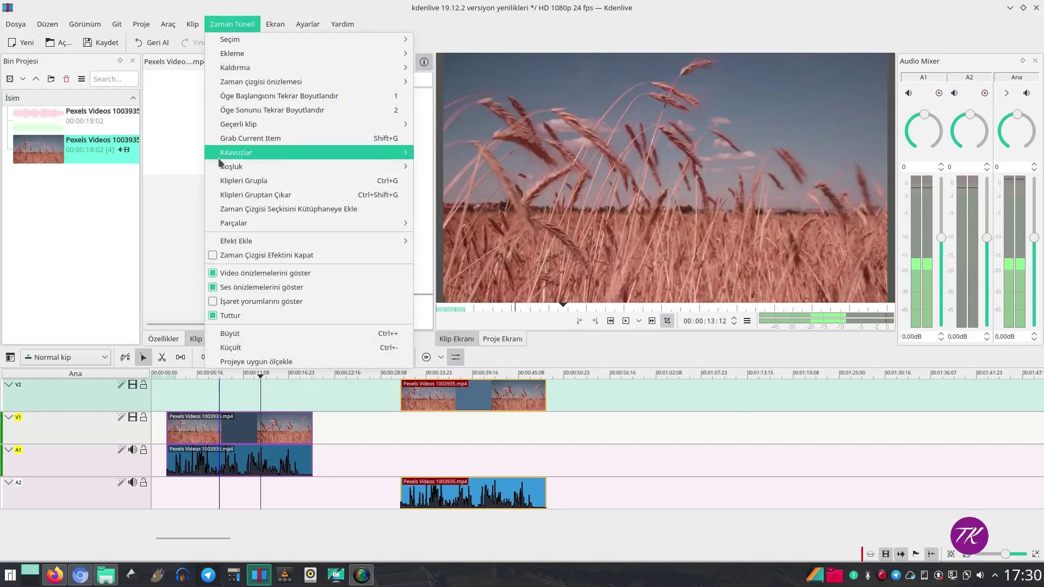
{"action": "mouse_move", "coordinate": [344, 155]}
{"action": "left_click", "coordinate": [426, 153]}
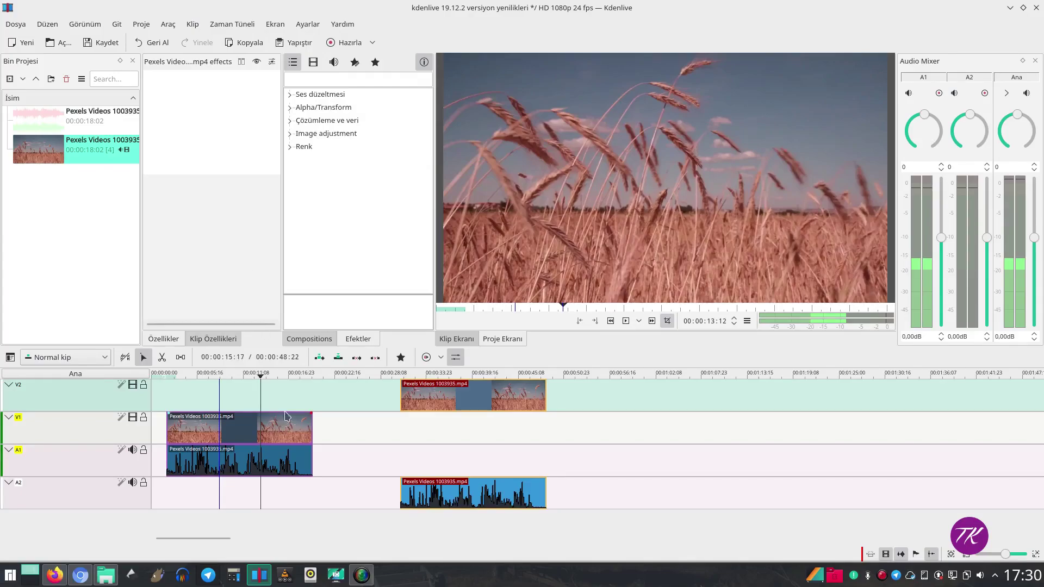
Step: Edit the guide at 00:00:13:12, keeping the comment guide and setting its category to Kategori 0
{"action": "left_click", "coordinate": [223, 25]}
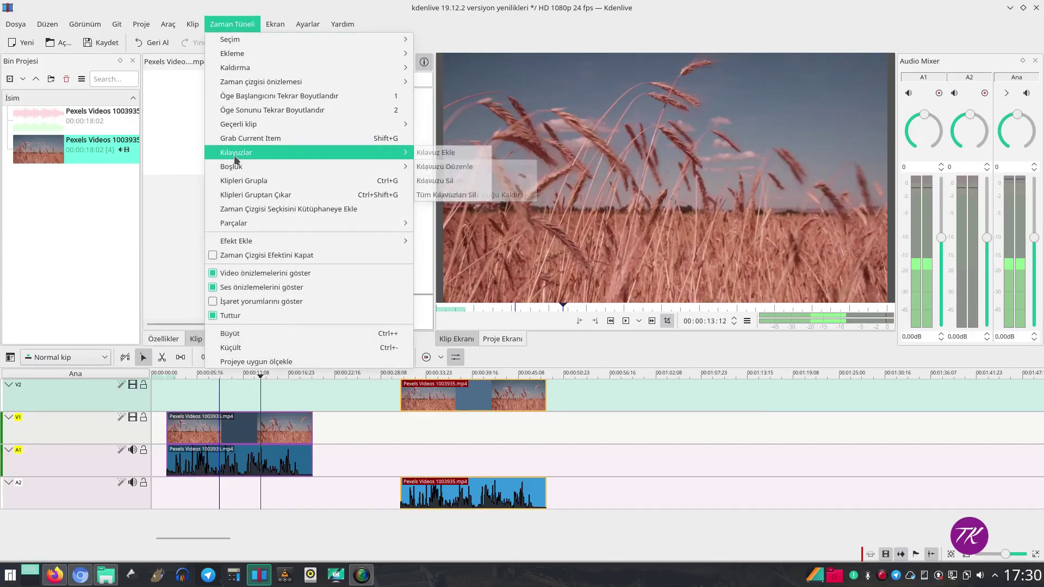
{"action": "left_click", "coordinate": [434, 168]}
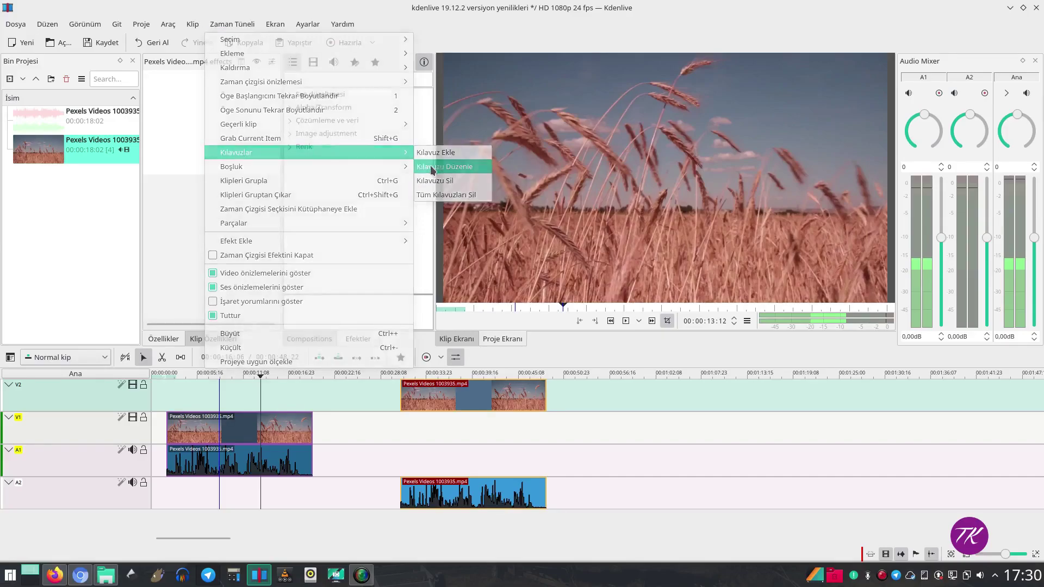
{"action": "left_click", "coordinate": [486, 251]}
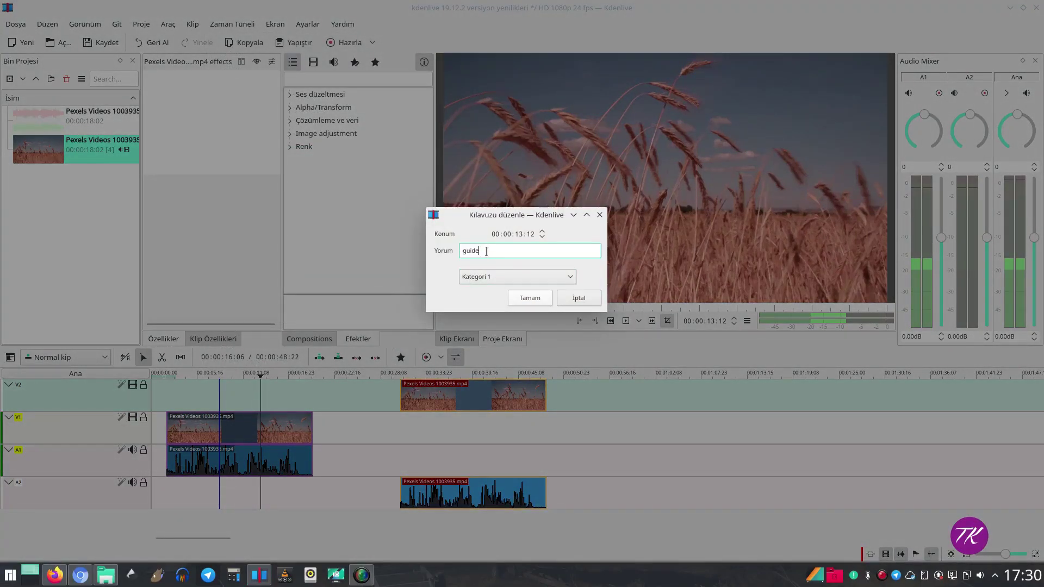
{"action": "left_click_drag", "start_coordinate": [498, 250], "coordinate": [460, 252]}
{"action": "left_click", "coordinate": [492, 278]}
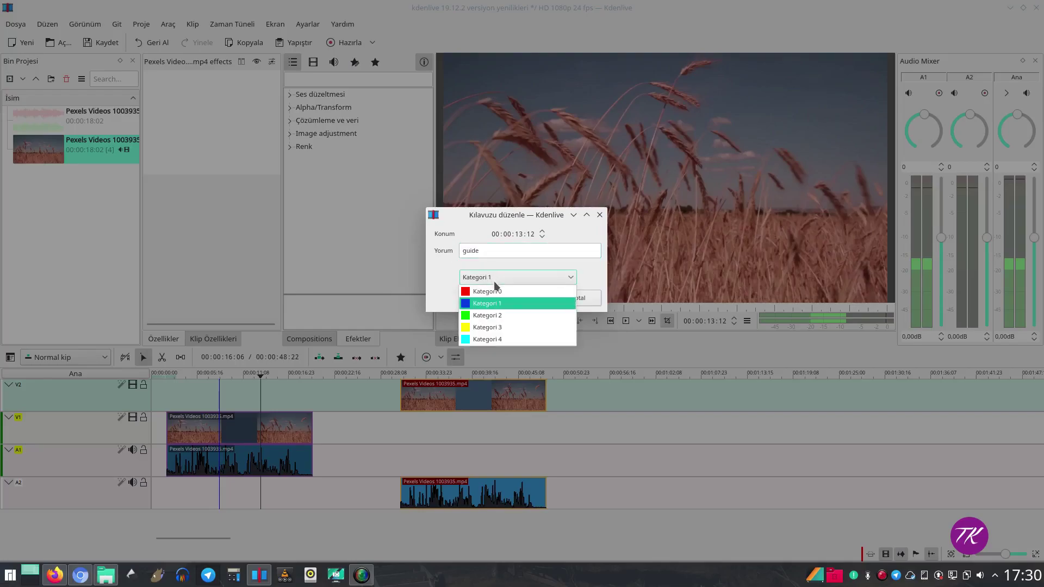
{"action": "left_click", "coordinate": [494, 292]}
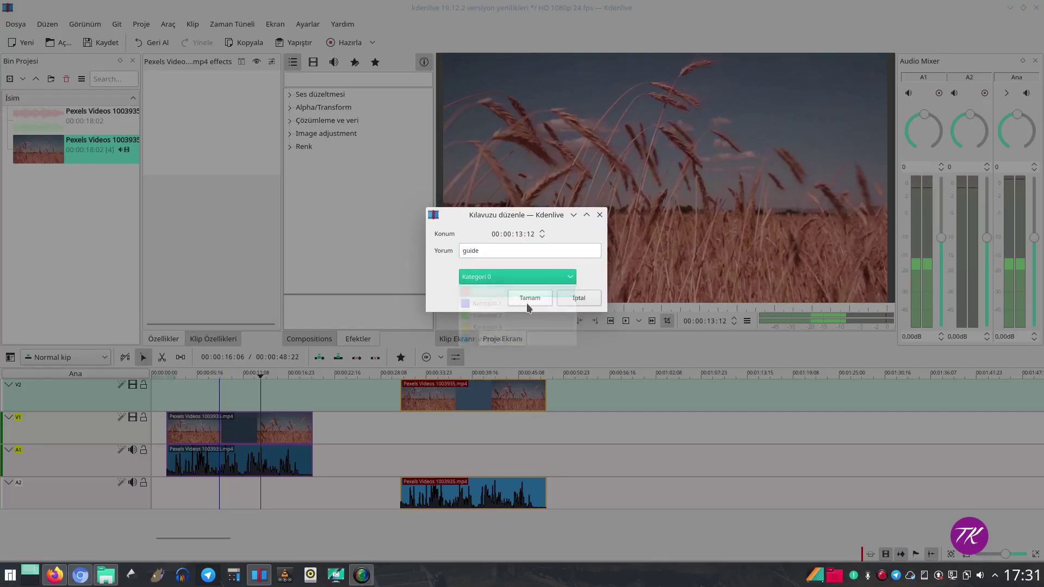
{"action": "left_click", "coordinate": [531, 298]}
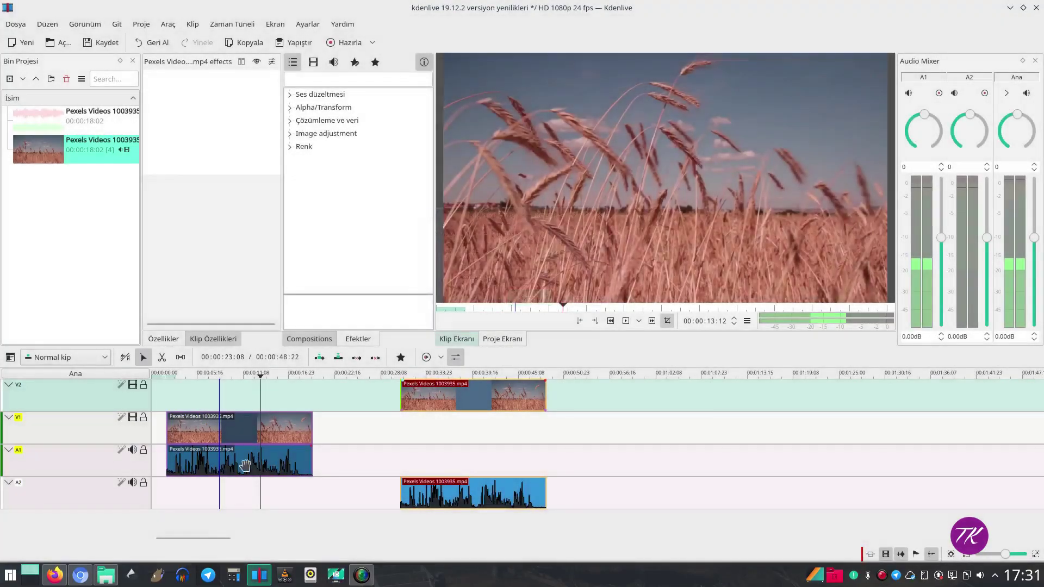
Step: Deselect the clip, move the playhead to 00:00:21:05 and delete all guides from the timeline
{"action": "left_click", "coordinate": [322, 422]}
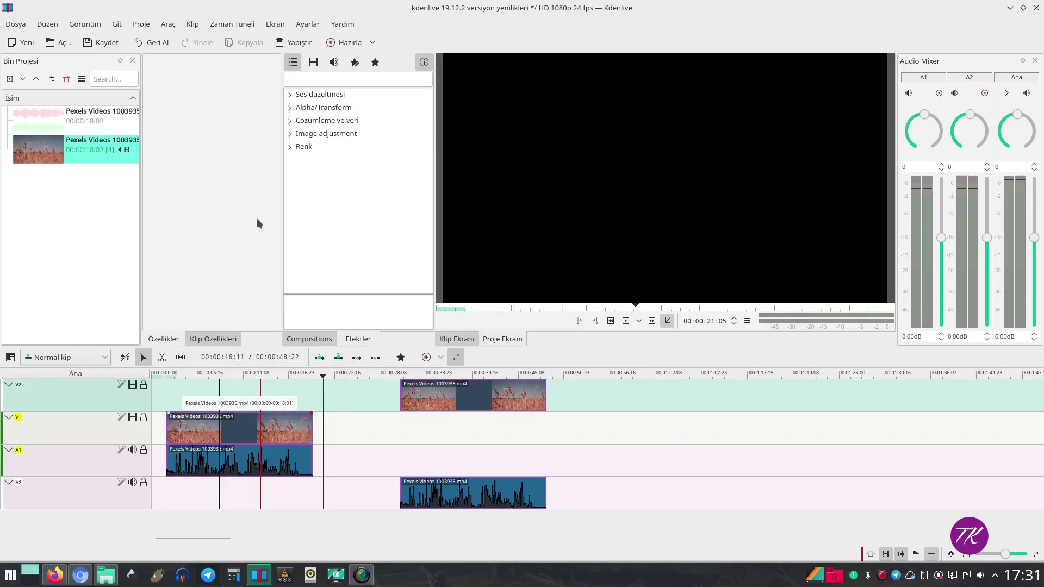
{"action": "left_click", "coordinate": [233, 23]}
{"action": "mouse_move", "coordinate": [225, 154]}
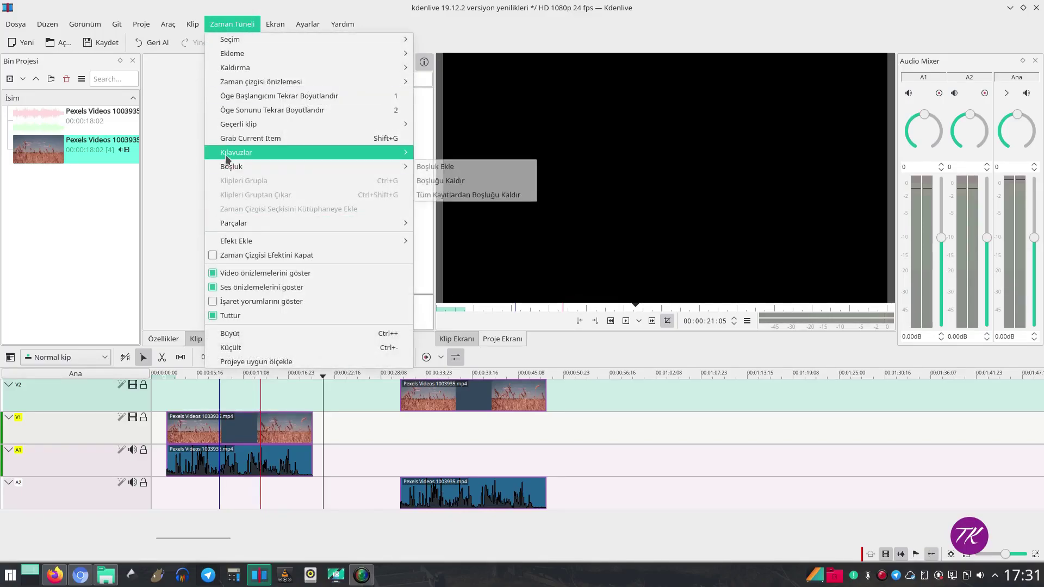
{"action": "left_click", "coordinate": [441, 195]}
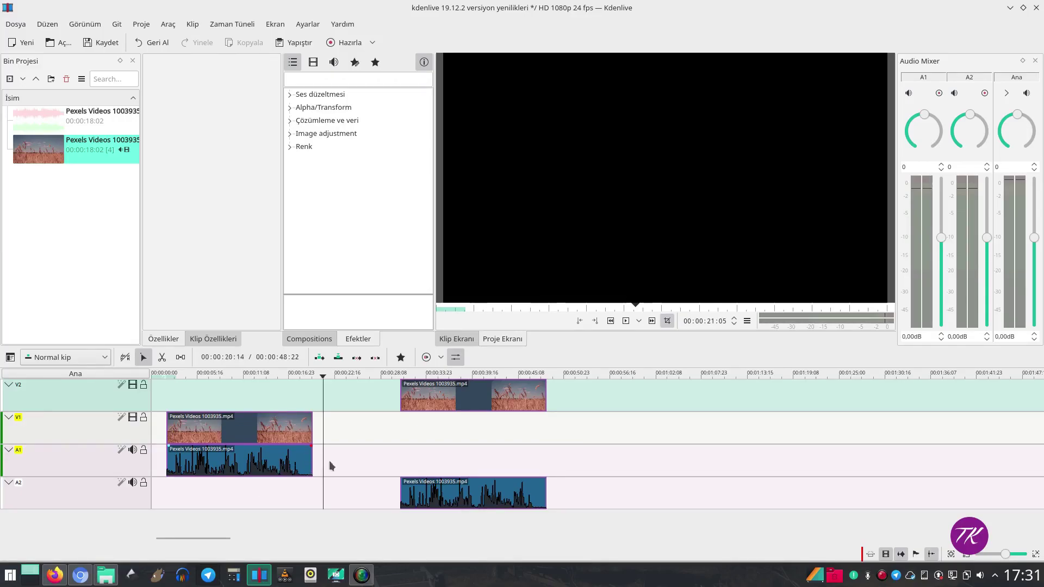
Step: Move the V2 and A2 clip straight down to V1 and A1, and apply the Kaldır/gama/kazanç colour effect to it
{"action": "left_click_drag", "start_coordinate": [423, 397], "coordinate": [423, 425]}
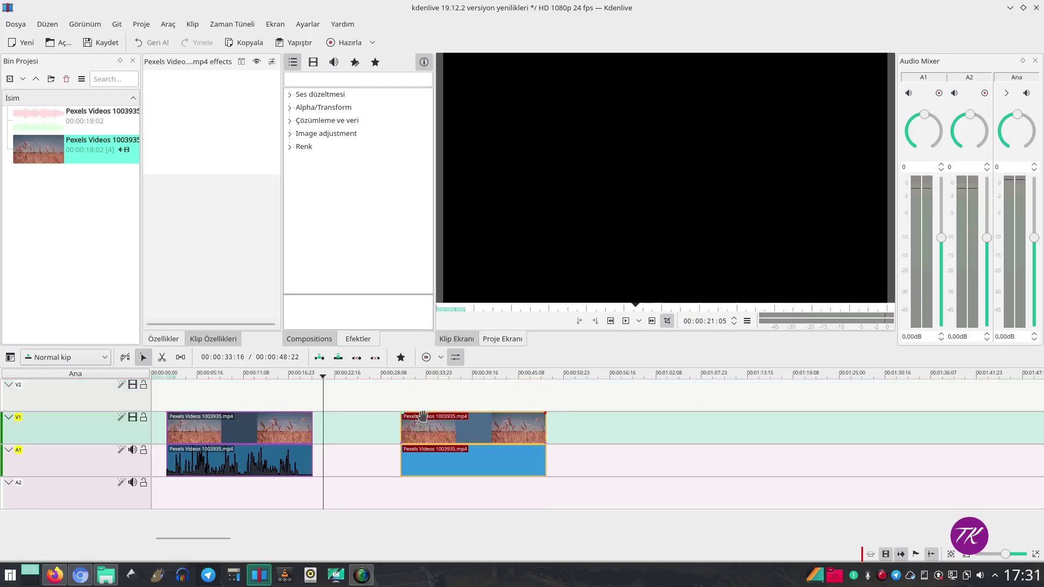
{"action": "left_click", "coordinate": [427, 377]}
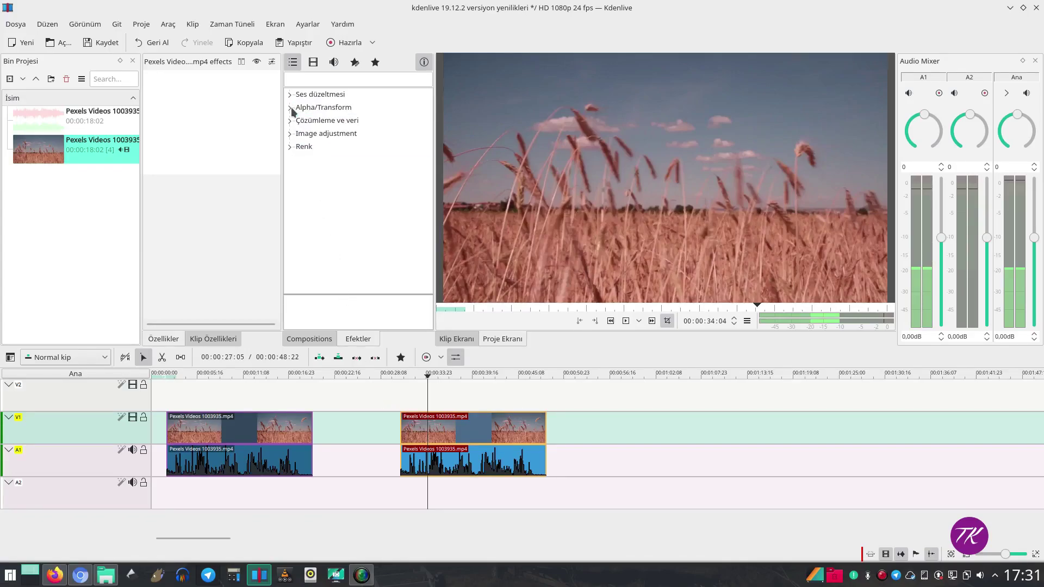
{"action": "left_click", "coordinate": [289, 147]}
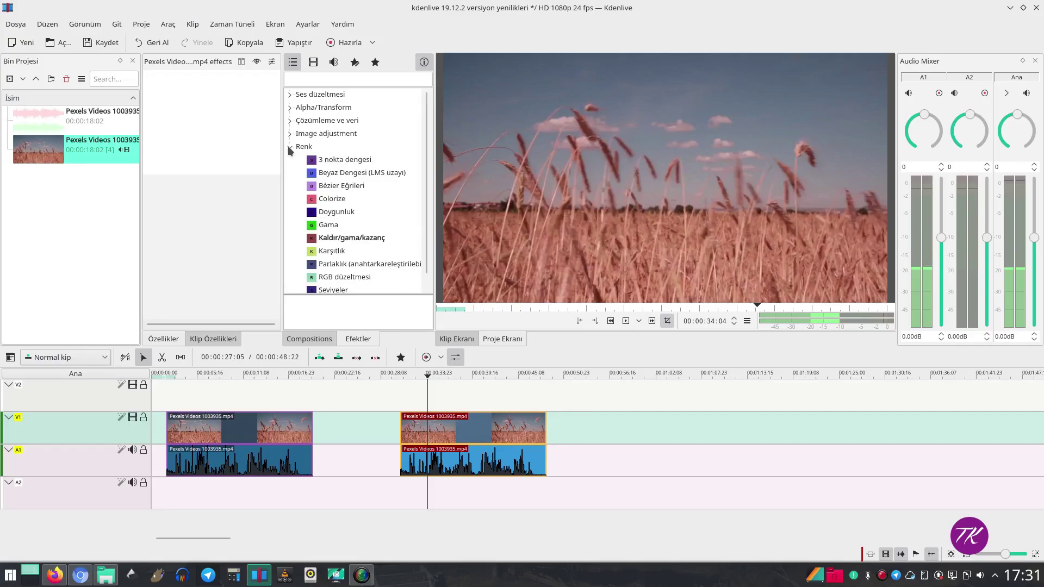
{"action": "left_click", "coordinate": [348, 239]}
{"action": "left_click_drag", "start_coordinate": [354, 239], "coordinate": [442, 430]}
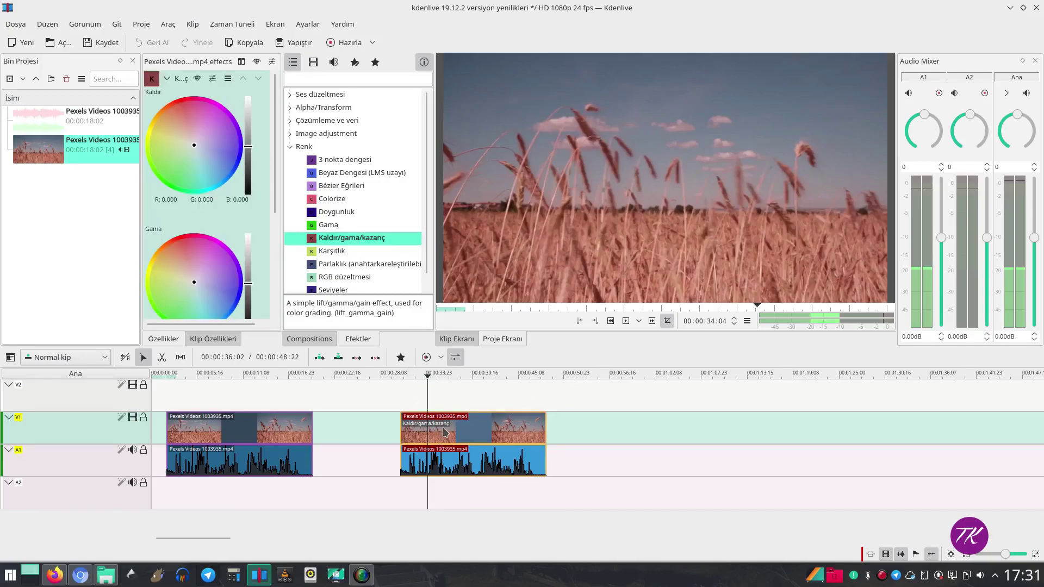
Step: Widen the effect settings area so the colour wheels sit side by side, and widen the effects list by narrowing the monitor
{"action": "left_click_drag", "start_coordinate": [283, 232], "coordinate": [360, 239]}
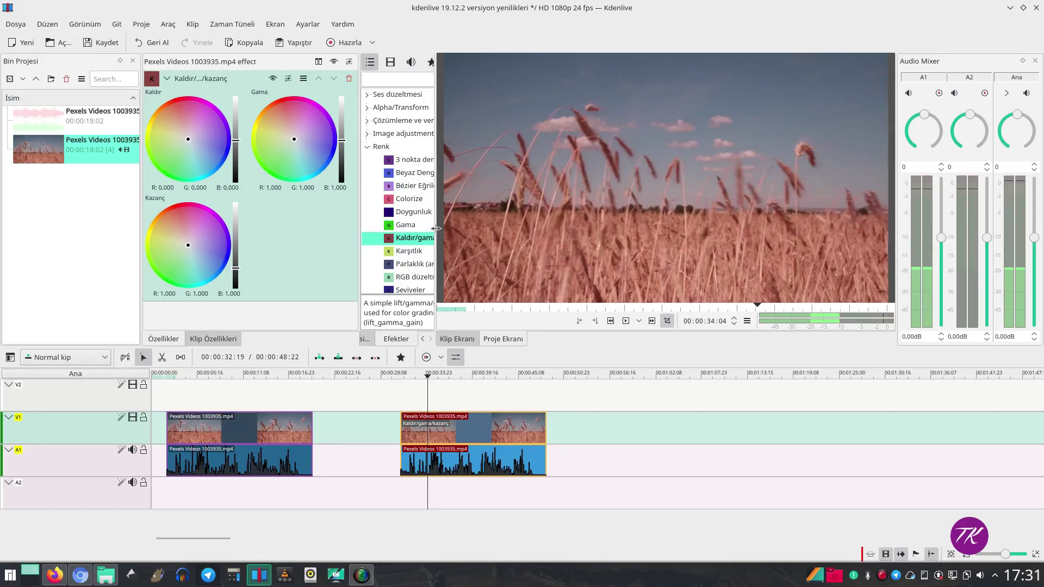
{"action": "left_click_drag", "start_coordinate": [436, 228], "coordinate": [513, 228]}
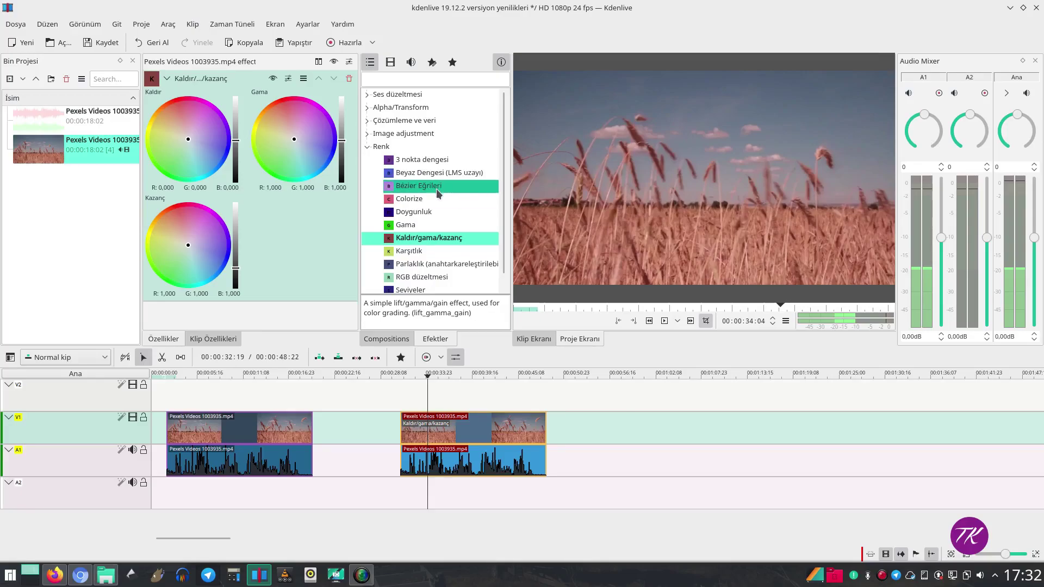
{"action": "scroll", "coordinate": [438, 207], "scroll_direction": "down", "scroll_amount": 1}
{"action": "scroll", "coordinate": [437, 213], "scroll_direction": "up", "scroll_amount": 1}
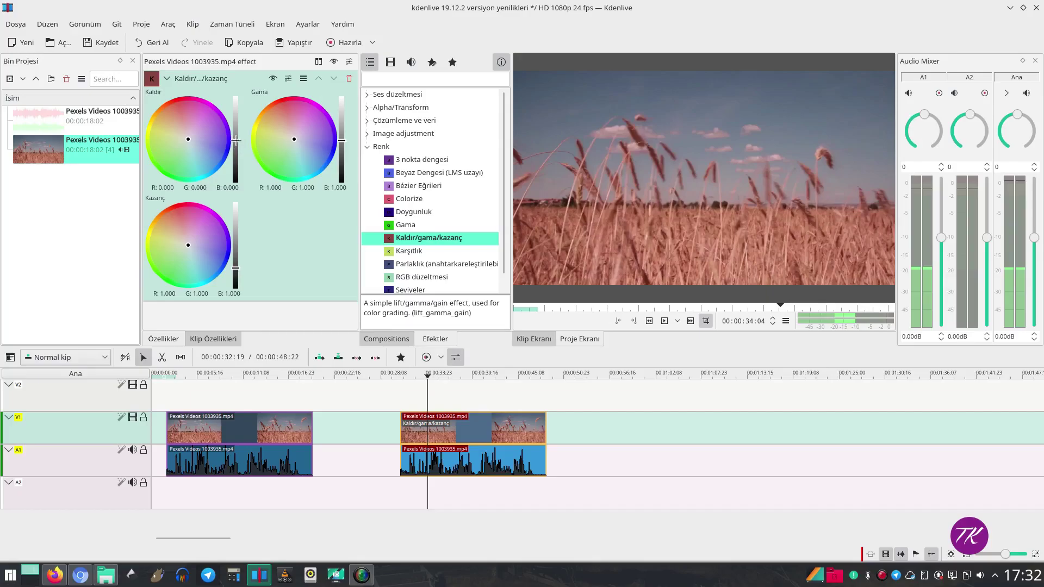
Step: Adjust the clip's Kaldır level to about -0.295 and its Kazanç level to 1.640 on all channels
{"action": "left_click_drag", "start_coordinate": [236, 140], "coordinate": [238, 114]}
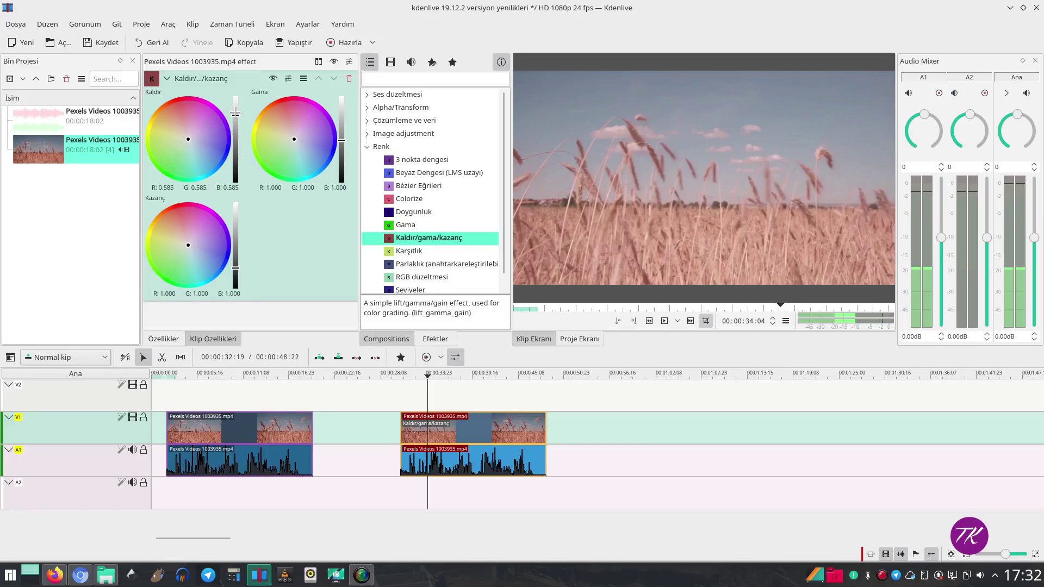
{"action": "left_click_drag", "start_coordinate": [235, 114], "coordinate": [236, 146]}
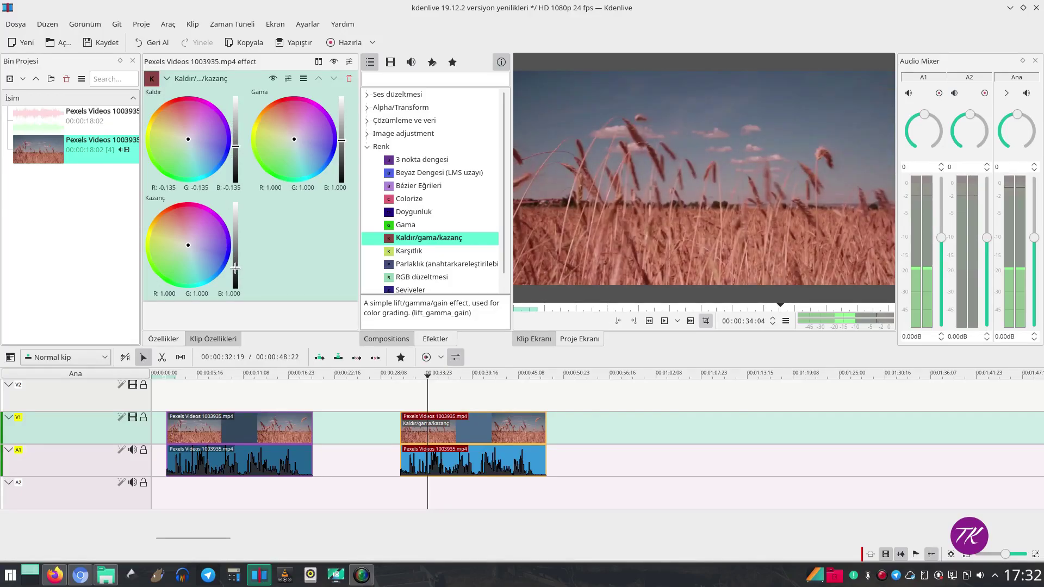
{"action": "scroll", "coordinate": [235, 266], "scroll_direction": "up", "scroll_amount": 5}
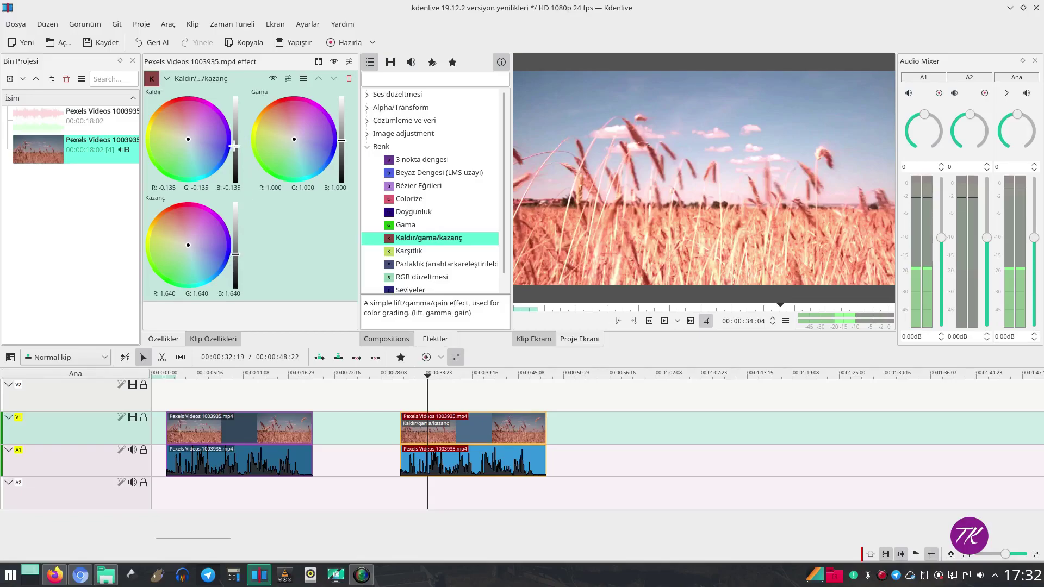
{"action": "left_click_drag", "start_coordinate": [236, 146], "coordinate": [236, 148]}
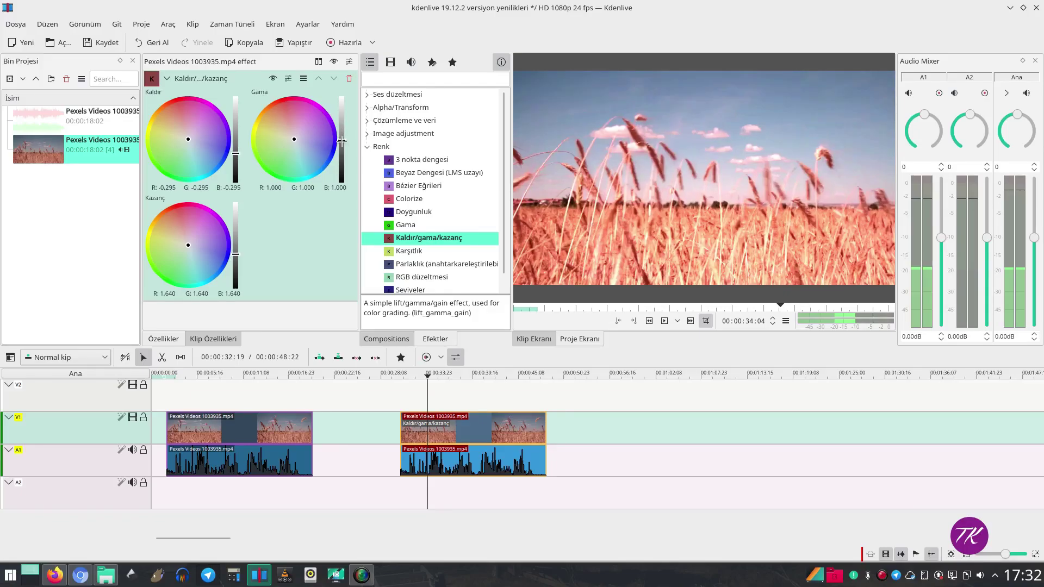
Step: Lower the Gama level to 0.920 and shift its colour wheel to about R 0.807, G 0.920, B 0.767
{"action": "scroll", "coordinate": [342, 139], "scroll_direction": "up", "scroll_amount": 2}
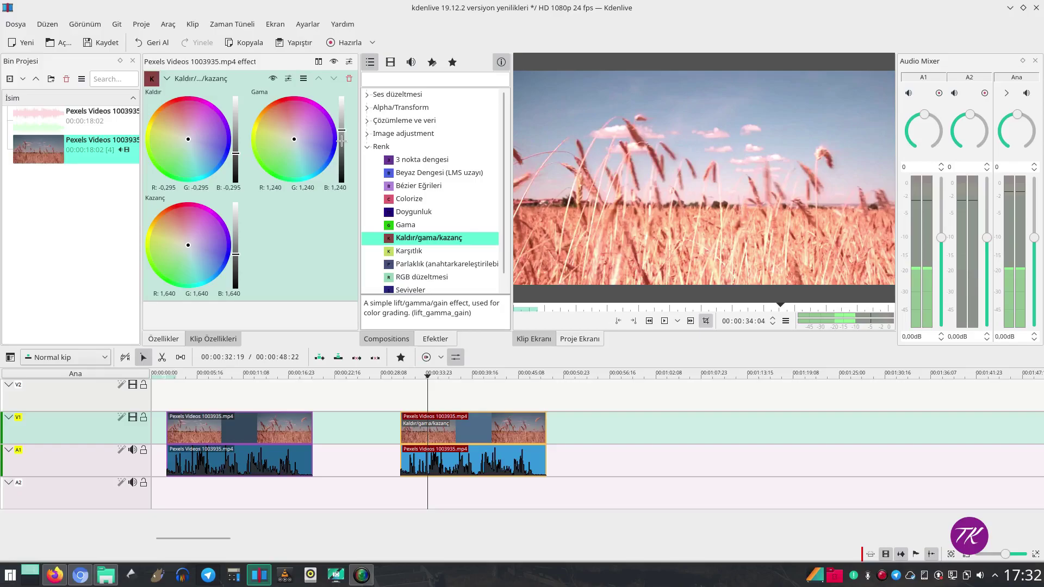
{"action": "scroll", "coordinate": [341, 141], "scroll_direction": "down", "scroll_amount": 1}
{"action": "scroll", "coordinate": [342, 144], "scroll_direction": "down", "scroll_amount": 3}
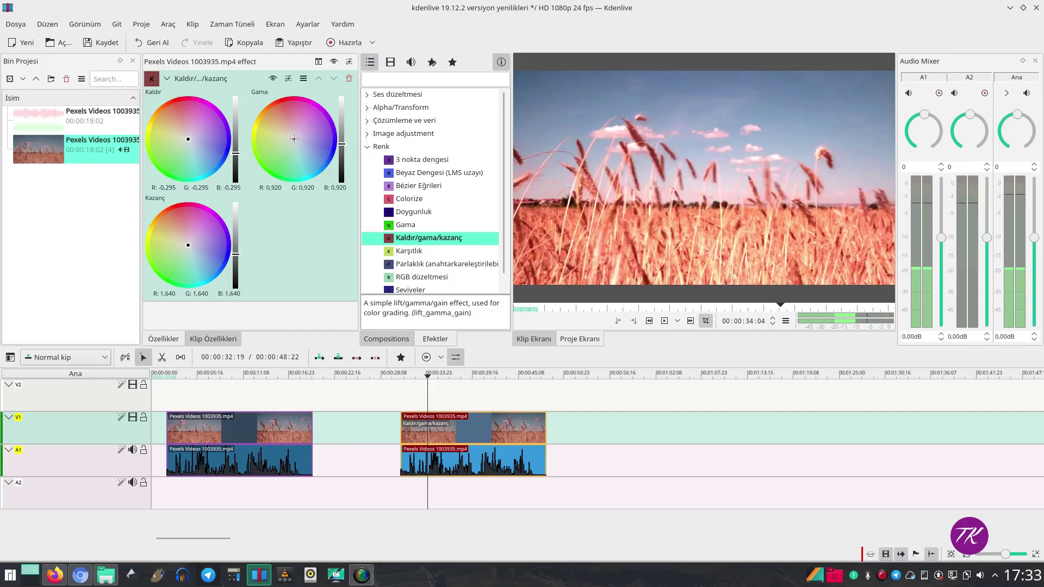
{"action": "mouse_move", "coordinate": [284, 131]}
{"action": "left_mouse_down"}
{"action": "mouse_move", "coordinate": [310, 121]}
{"action": "mouse_move", "coordinate": [313, 142]}
{"action": "mouse_move", "coordinate": [275, 155]}
{"action": "mouse_move", "coordinate": [288, 143]}
{"action": "left_mouse_up"}
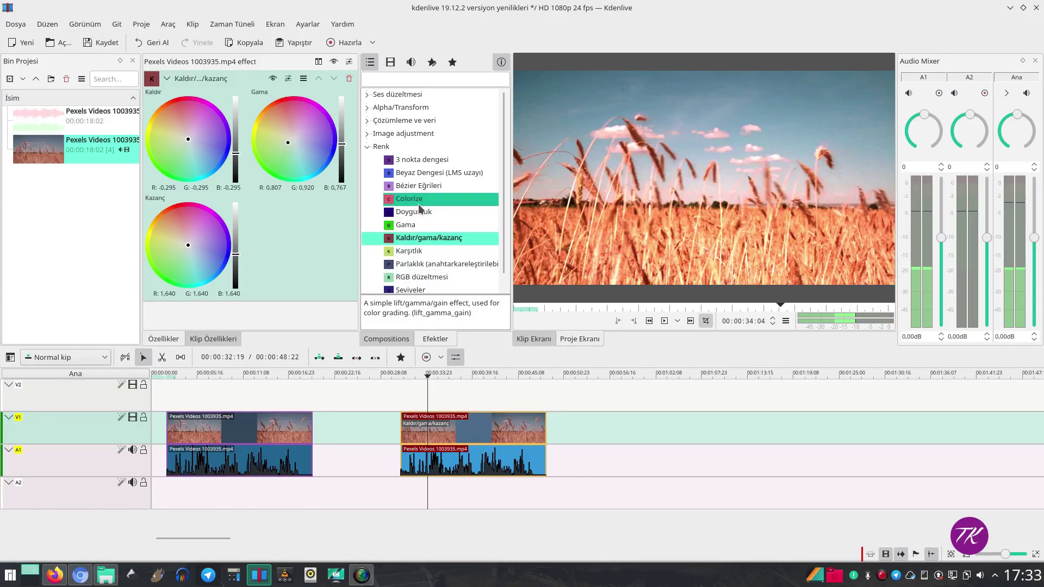
Step: Compare the second clip at 00:00:38:08 with the Kaldır/gama/kazanç effect switched off and back on
{"action": "left_click", "coordinate": [464, 430]}
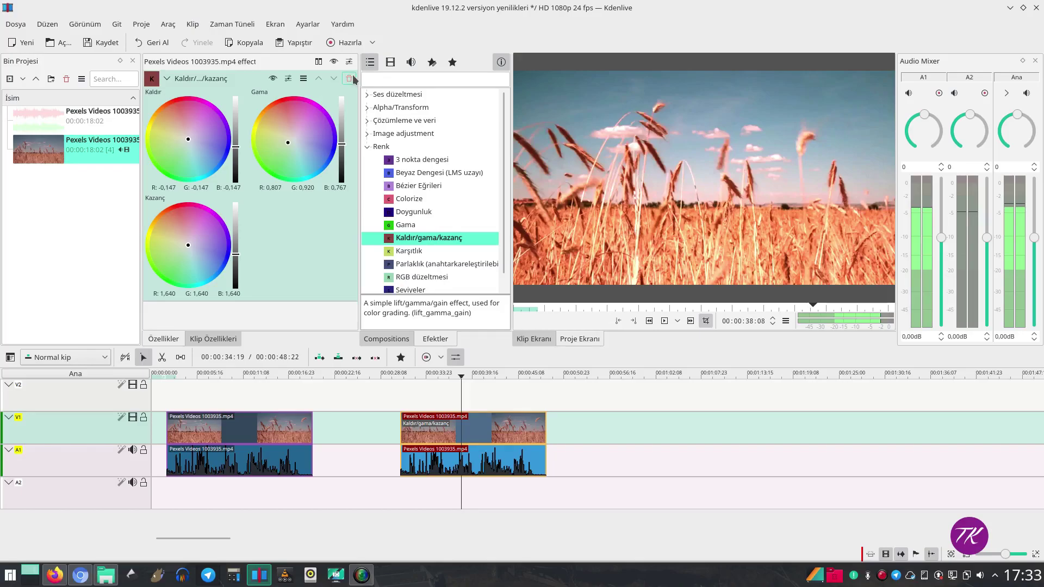
{"action": "left_click", "coordinate": [272, 80]}
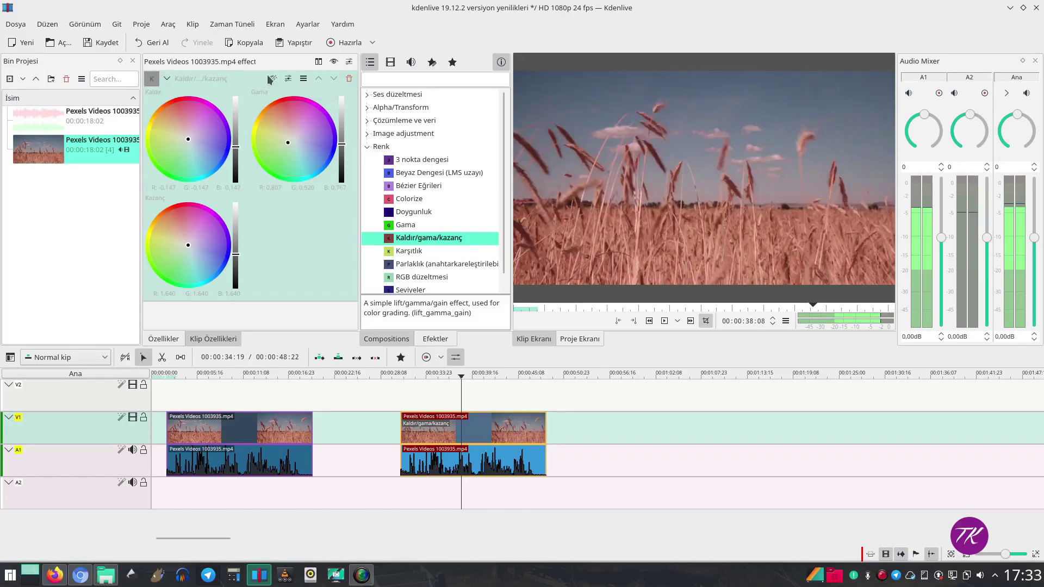
{"action": "left_click", "coordinate": [272, 79]}
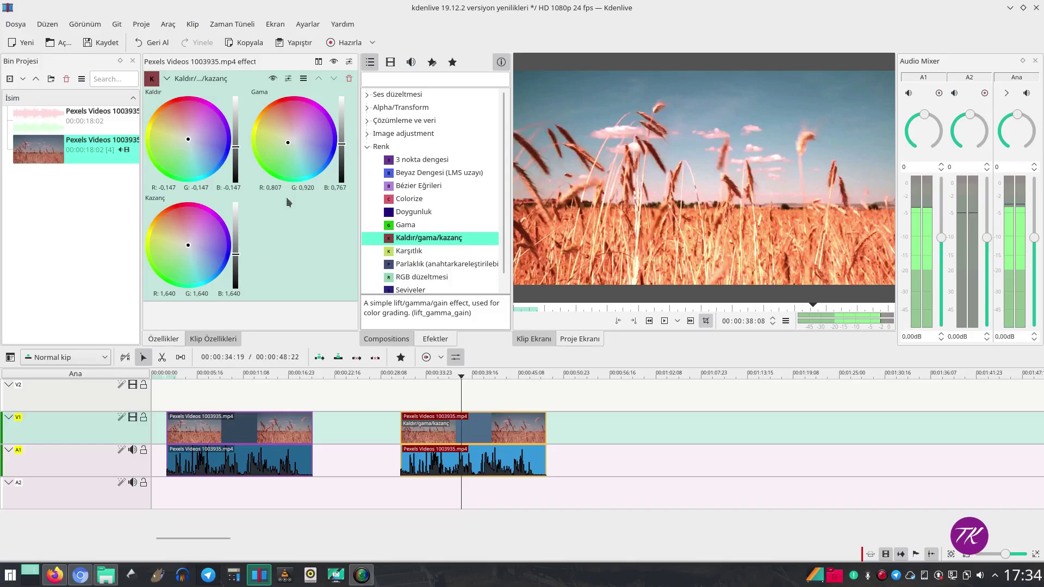
Step: Reset the Kaldır/gama/kazanç effect to its defaults and remove it from the second clip
{"action": "left_click", "coordinate": [288, 79]}
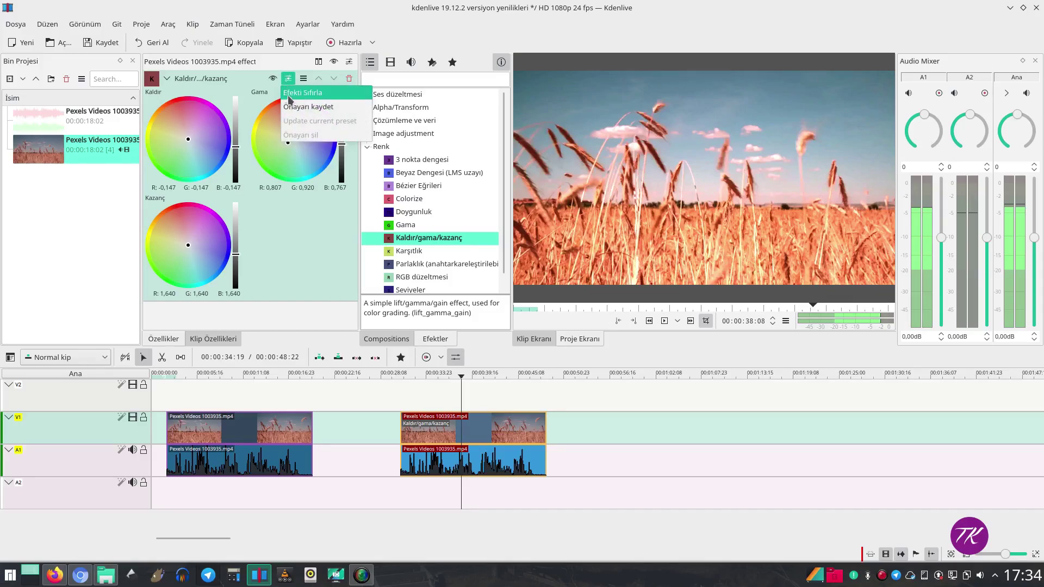
{"action": "left_click", "coordinate": [289, 98]}
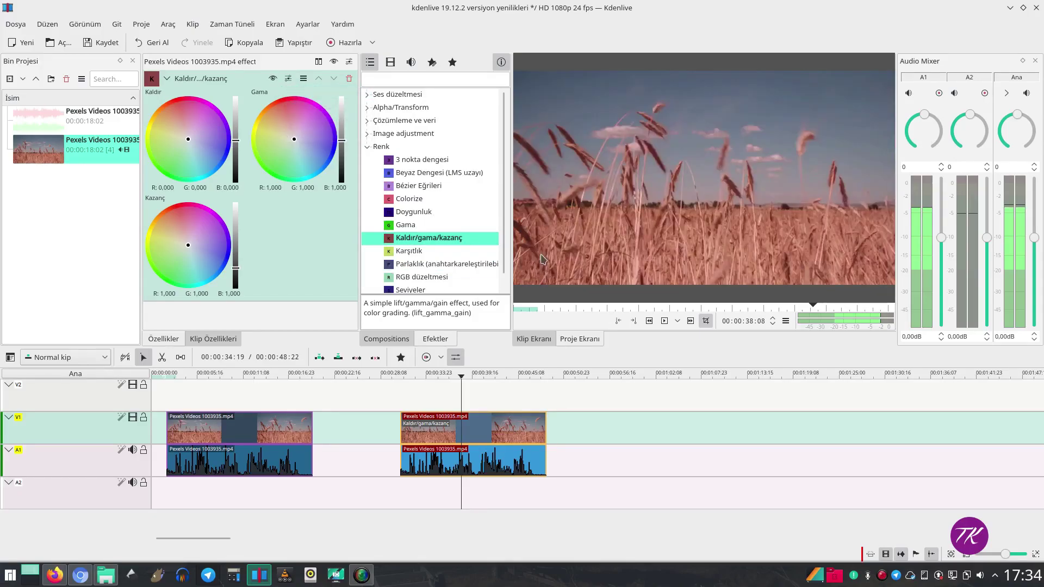
{"action": "key", "text": "ctrl+z"}
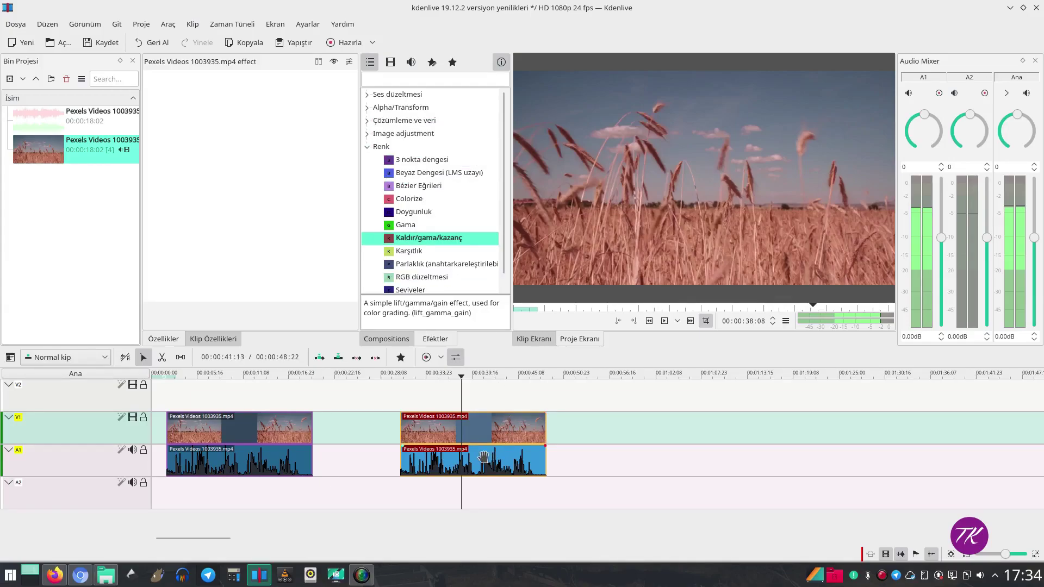
Step: Set the second V1 clip's playback speed to 200%
{"action": "right_click", "coordinate": [477, 430]}
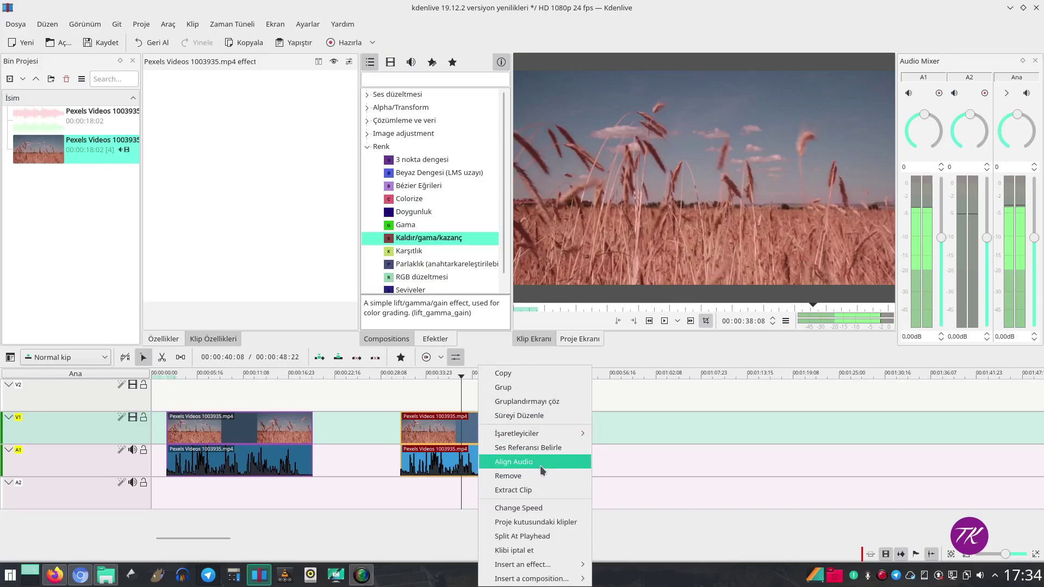
{"action": "left_click", "coordinate": [536, 508]}
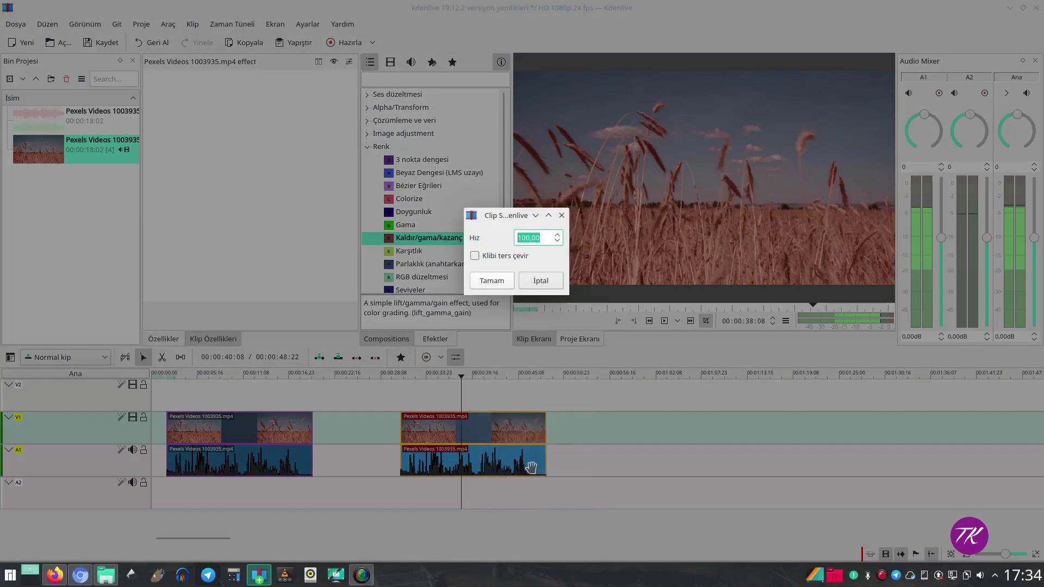
{"action": "left_click", "coordinate": [523, 239]}
{"action": "key", "text": "BackSpace"}
{"action": "type", "text": "2"}
{"action": "left_click", "coordinate": [497, 282]}
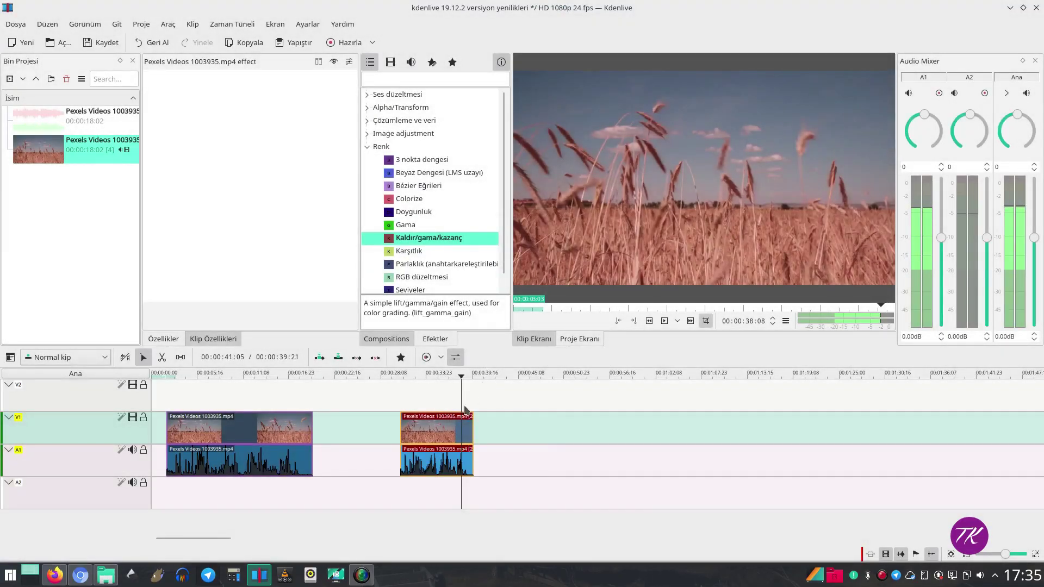
Step: Mute track A1 and play the sped-up clip from its beginning
{"action": "left_click", "coordinate": [133, 453]}
{"action": "left_click", "coordinate": [403, 380]}
{"action": "key", "text": "space"}
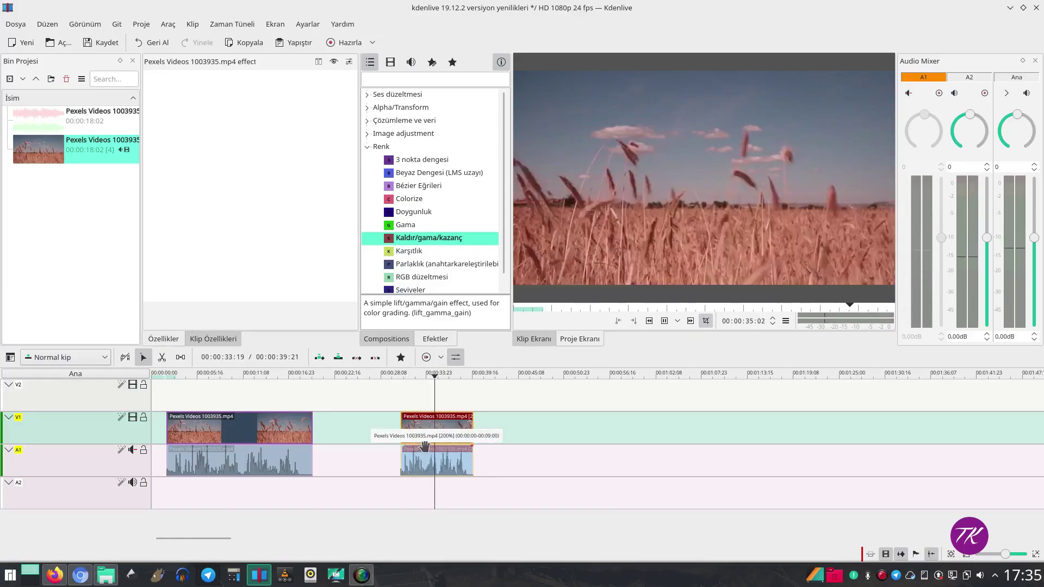
Step: Stop playback, then set the second V1 clip's speed to 100% with the clip reversed
{"action": "key", "text": "space"}
{"action": "right_click", "coordinate": [443, 427]}
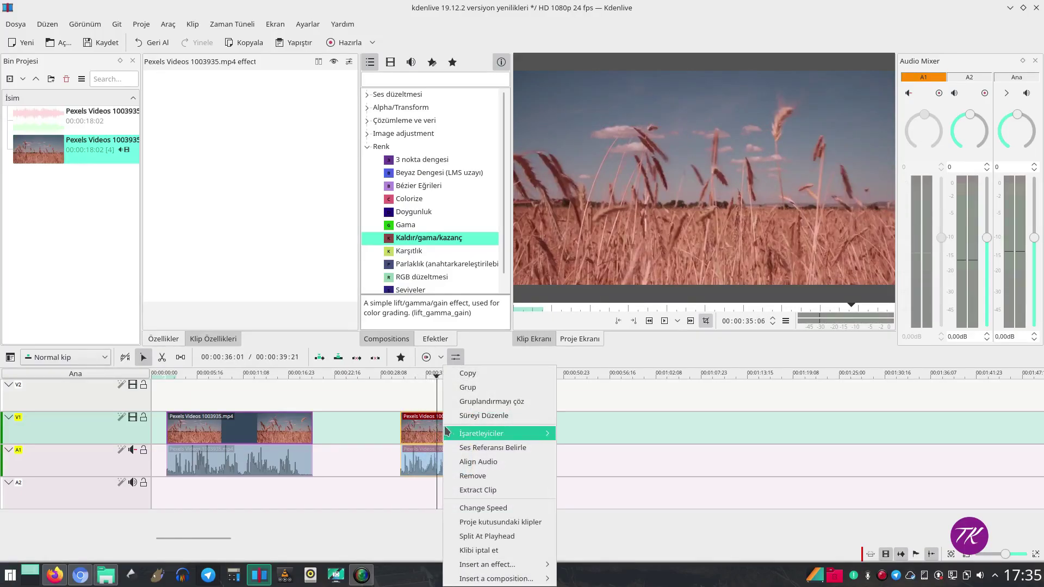
{"action": "left_click", "coordinate": [478, 509]}
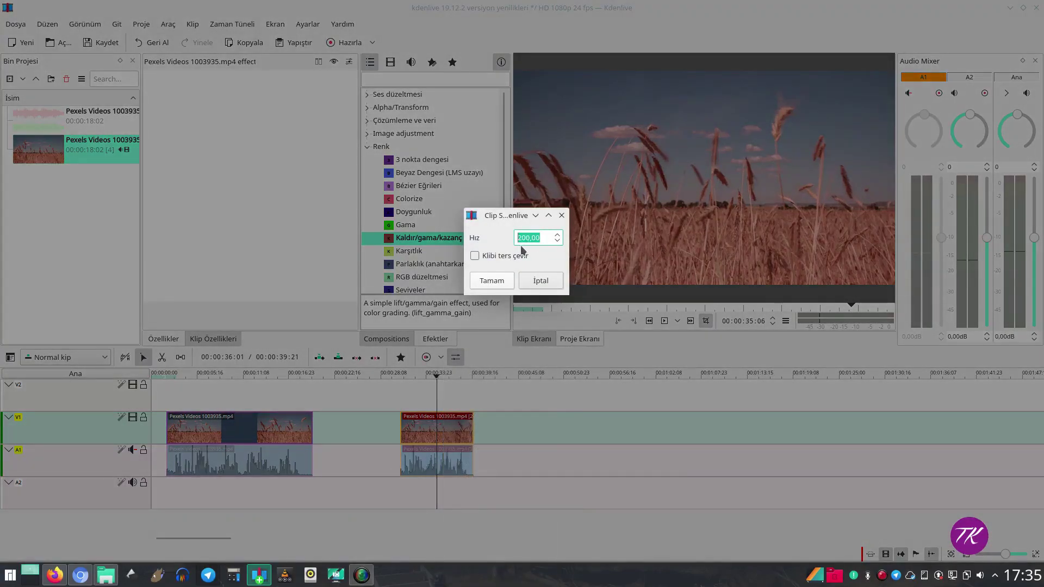
{"action": "left_click", "coordinate": [520, 238]}
{"action": "key", "text": "BackSpace"}
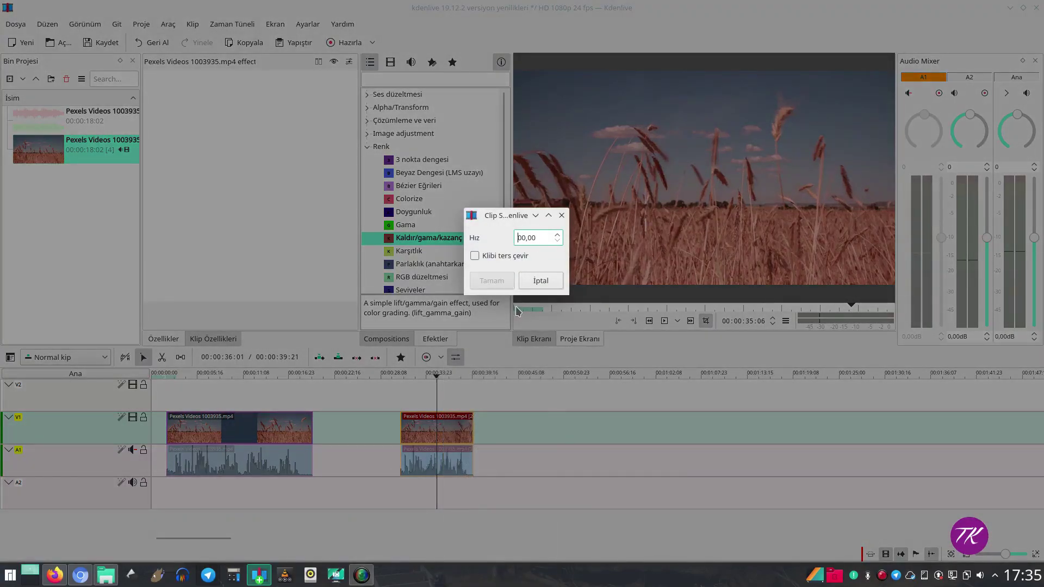
{"action": "type", "text": "1"}
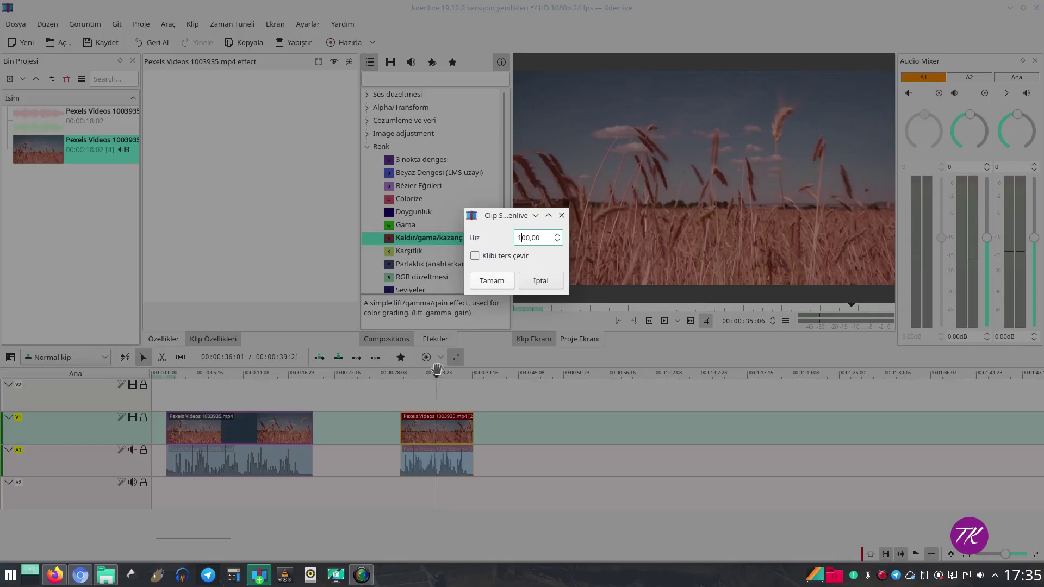
{"action": "left_click", "coordinate": [475, 255]}
{"action": "left_click", "coordinate": [492, 281]}
Step: Play a short stretch of the reversed second clip from near its beginning
{"action": "left_click", "coordinate": [404, 376]}
{"action": "key", "text": "space"}
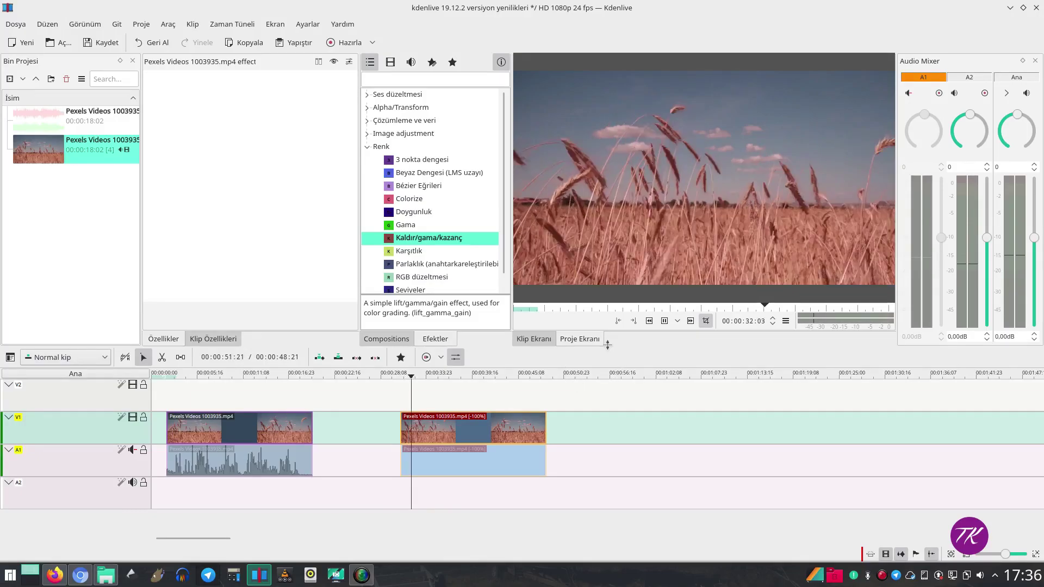
{"action": "key", "text": "space"}
Step: Turn off reverse playback for the second V1 clip, keeping its speed at 100%
{"action": "right_click", "coordinate": [505, 428]}
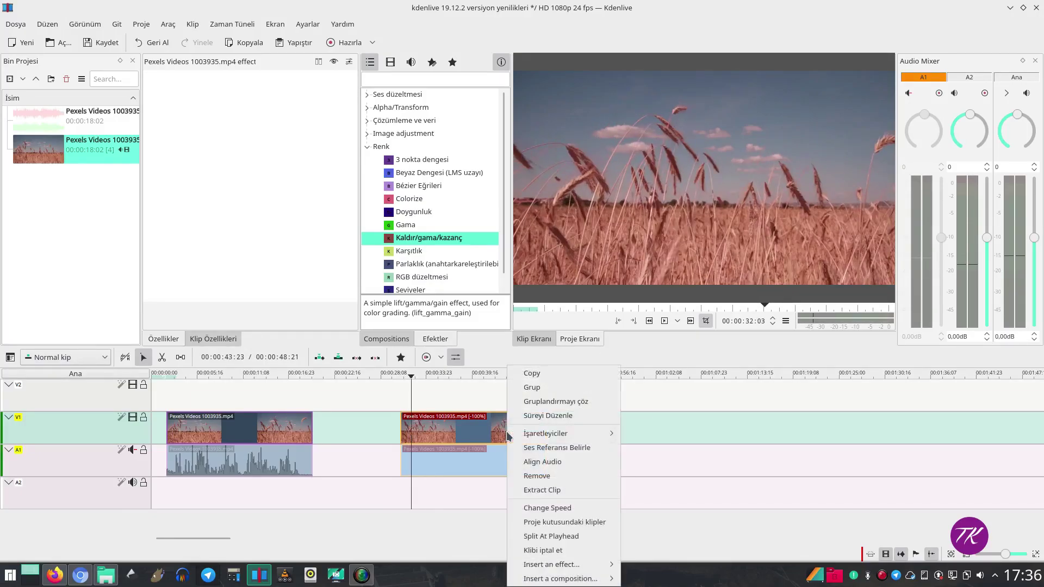
{"action": "left_click", "coordinate": [540, 508]}
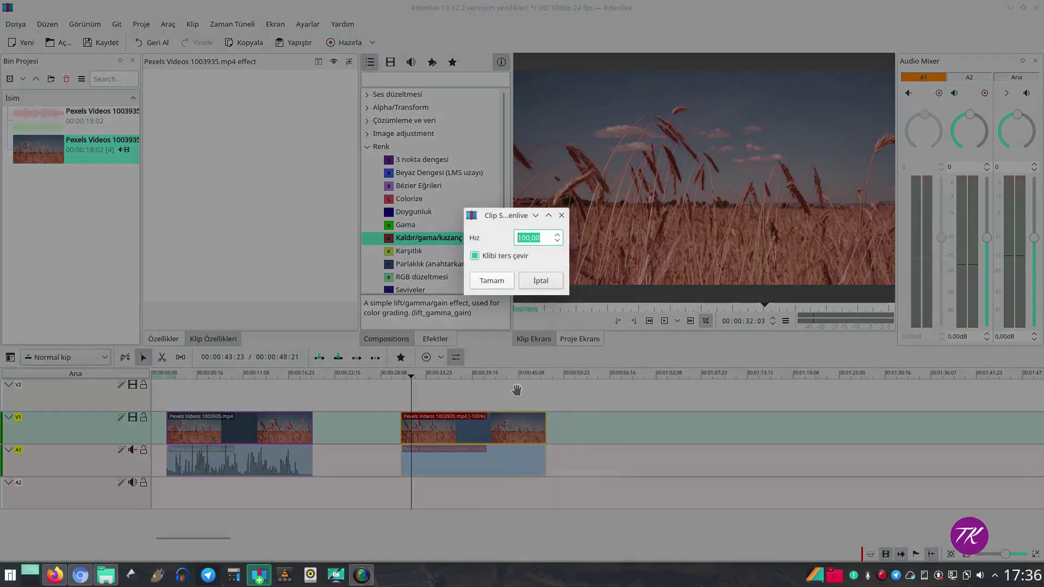
{"action": "left_click", "coordinate": [492, 282]}
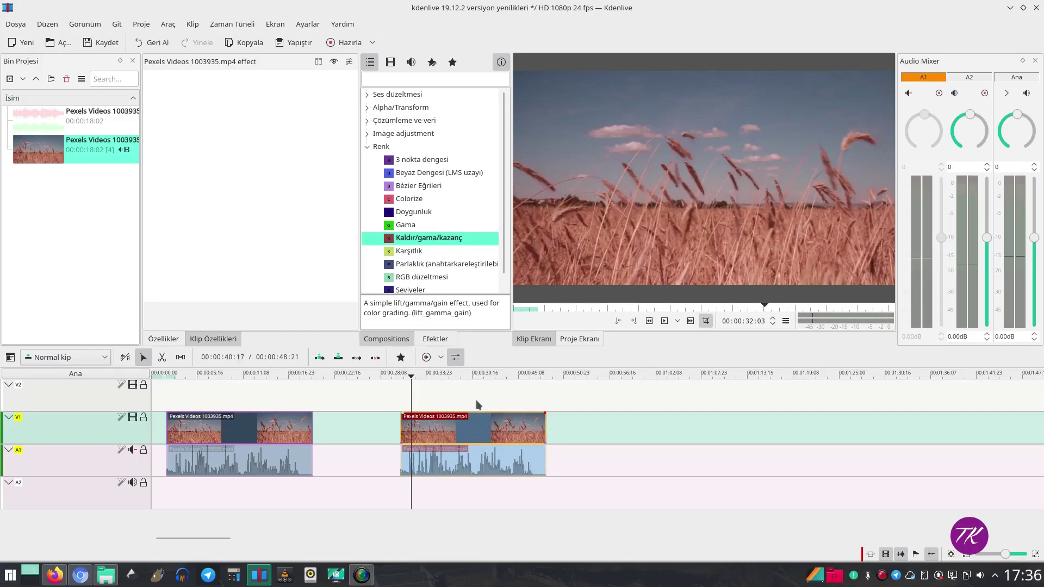
Step: Set the second V1 clip's duration to 00:00:10:01 and briefly play the shortened clip
{"action": "right_click", "coordinate": [462, 430]}
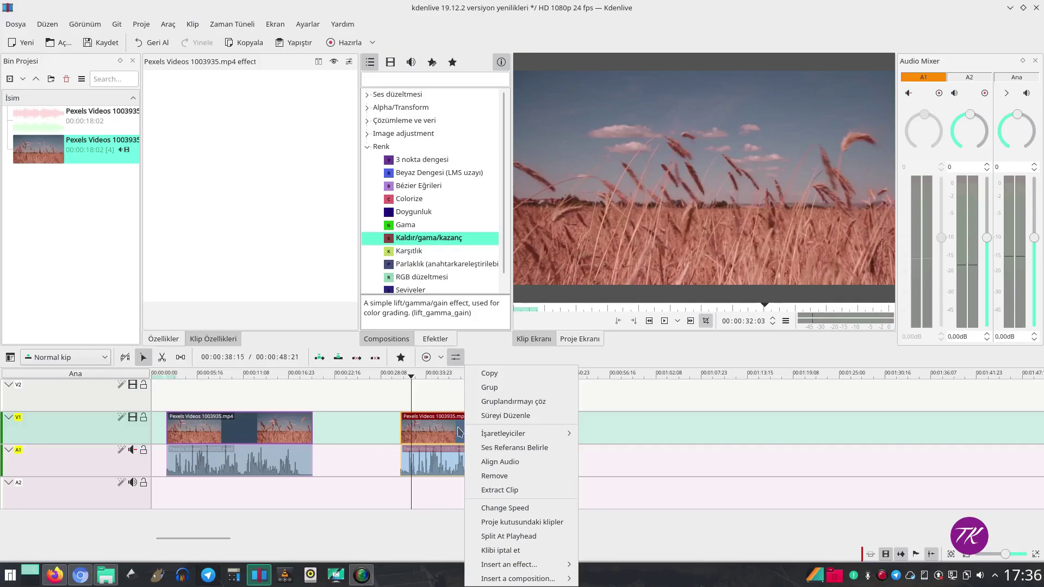
{"action": "left_click", "coordinate": [503, 416]}
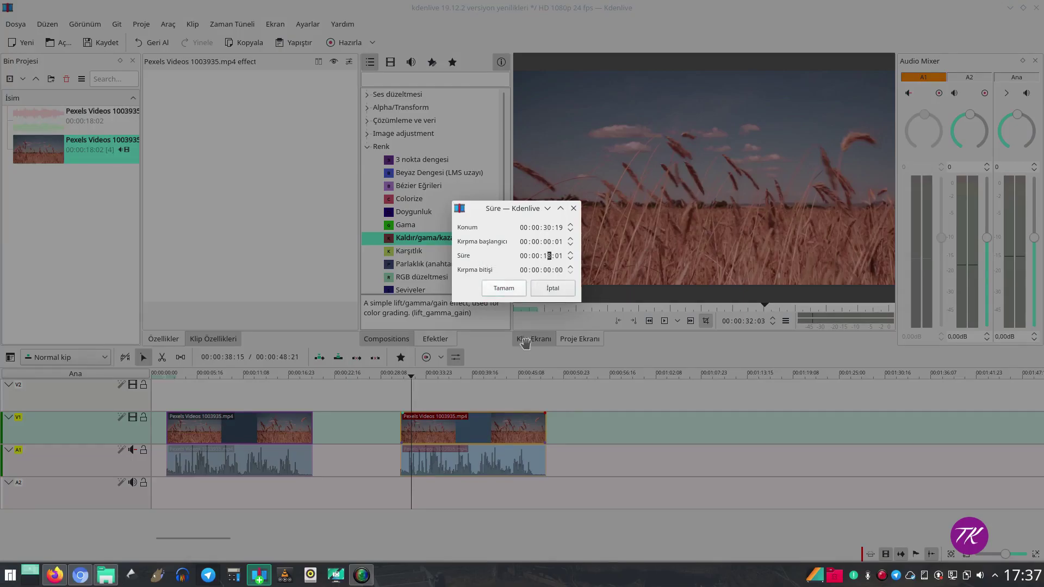
{"action": "type", "text": "0"}
{"action": "left_click", "coordinate": [504, 288]}
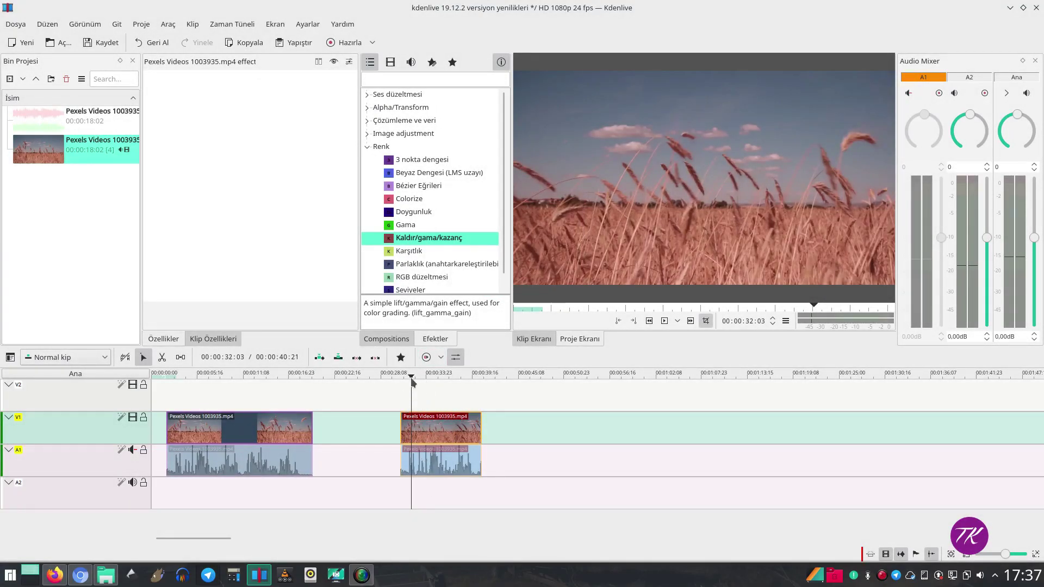
{"action": "key", "text": "space"}
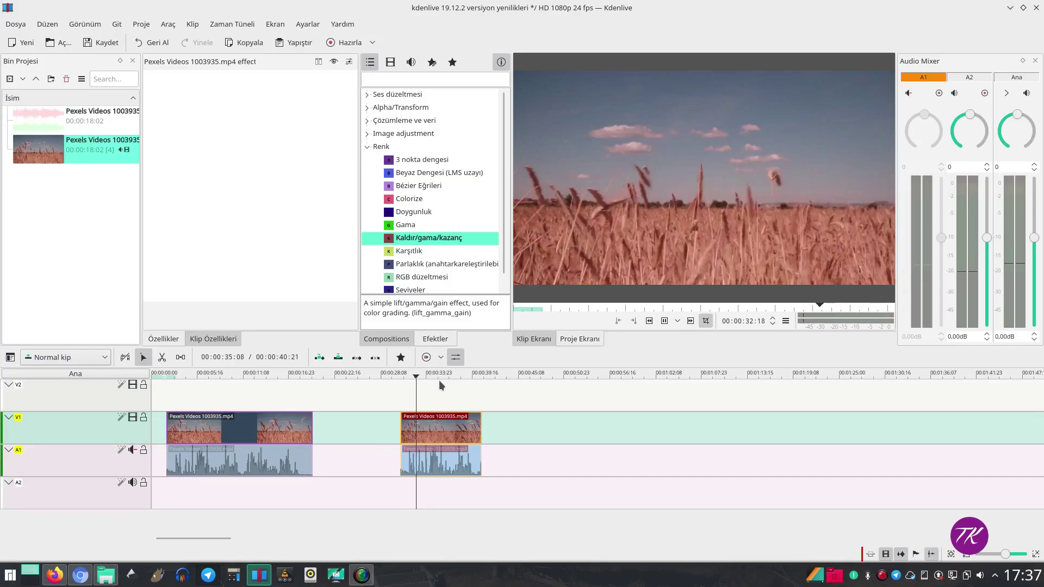
{"action": "key", "text": "space"}
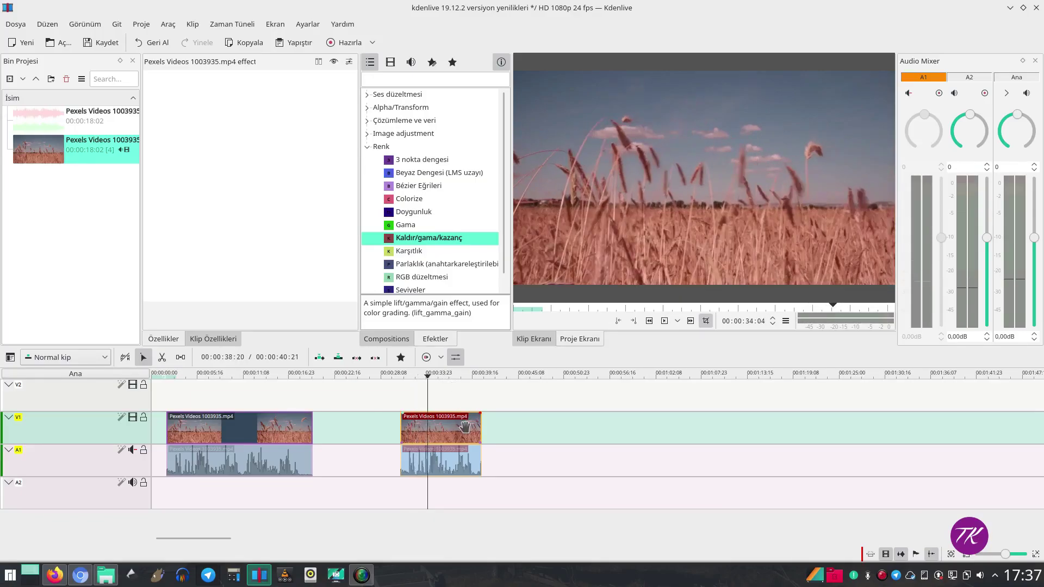